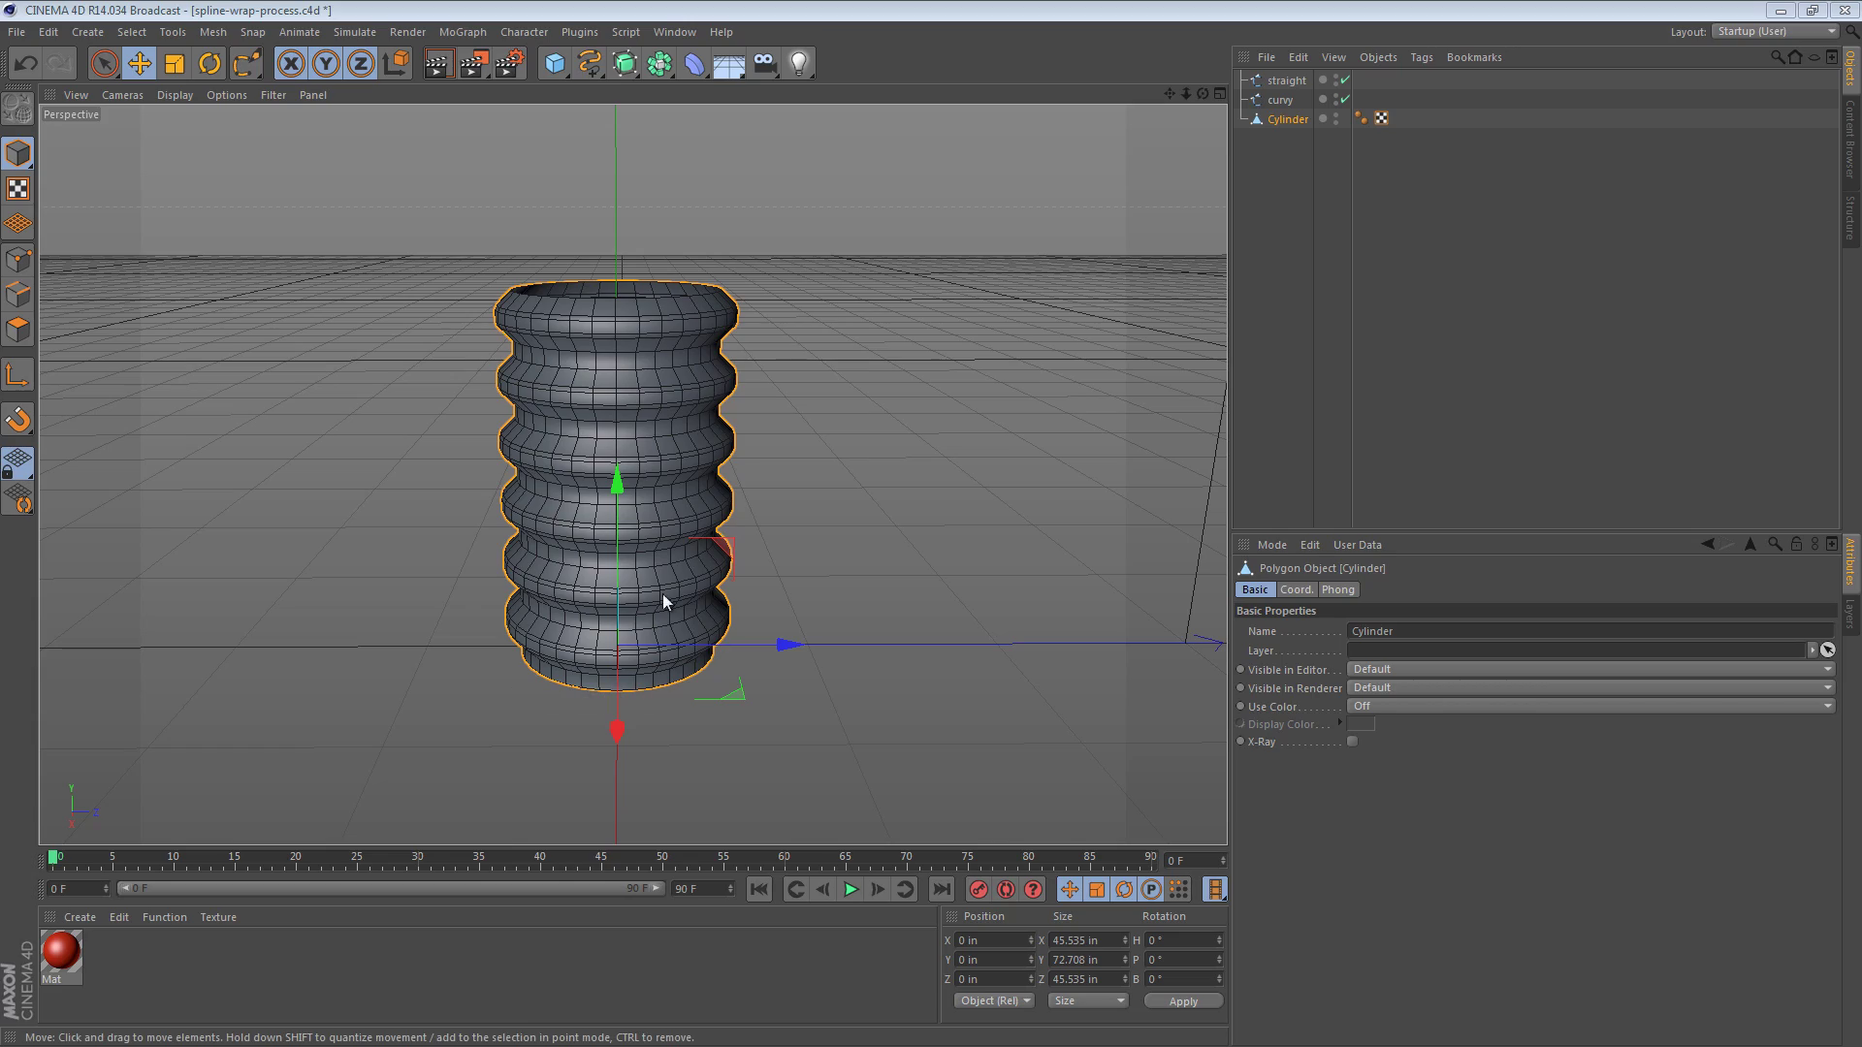
In Right view, select the cylinder's bottom ring of points and set their Position Y to 0.
{"action": "left_click_drag", "start_coordinate": [610, 417], "coordinate": [600, 337], "text": "alt"}
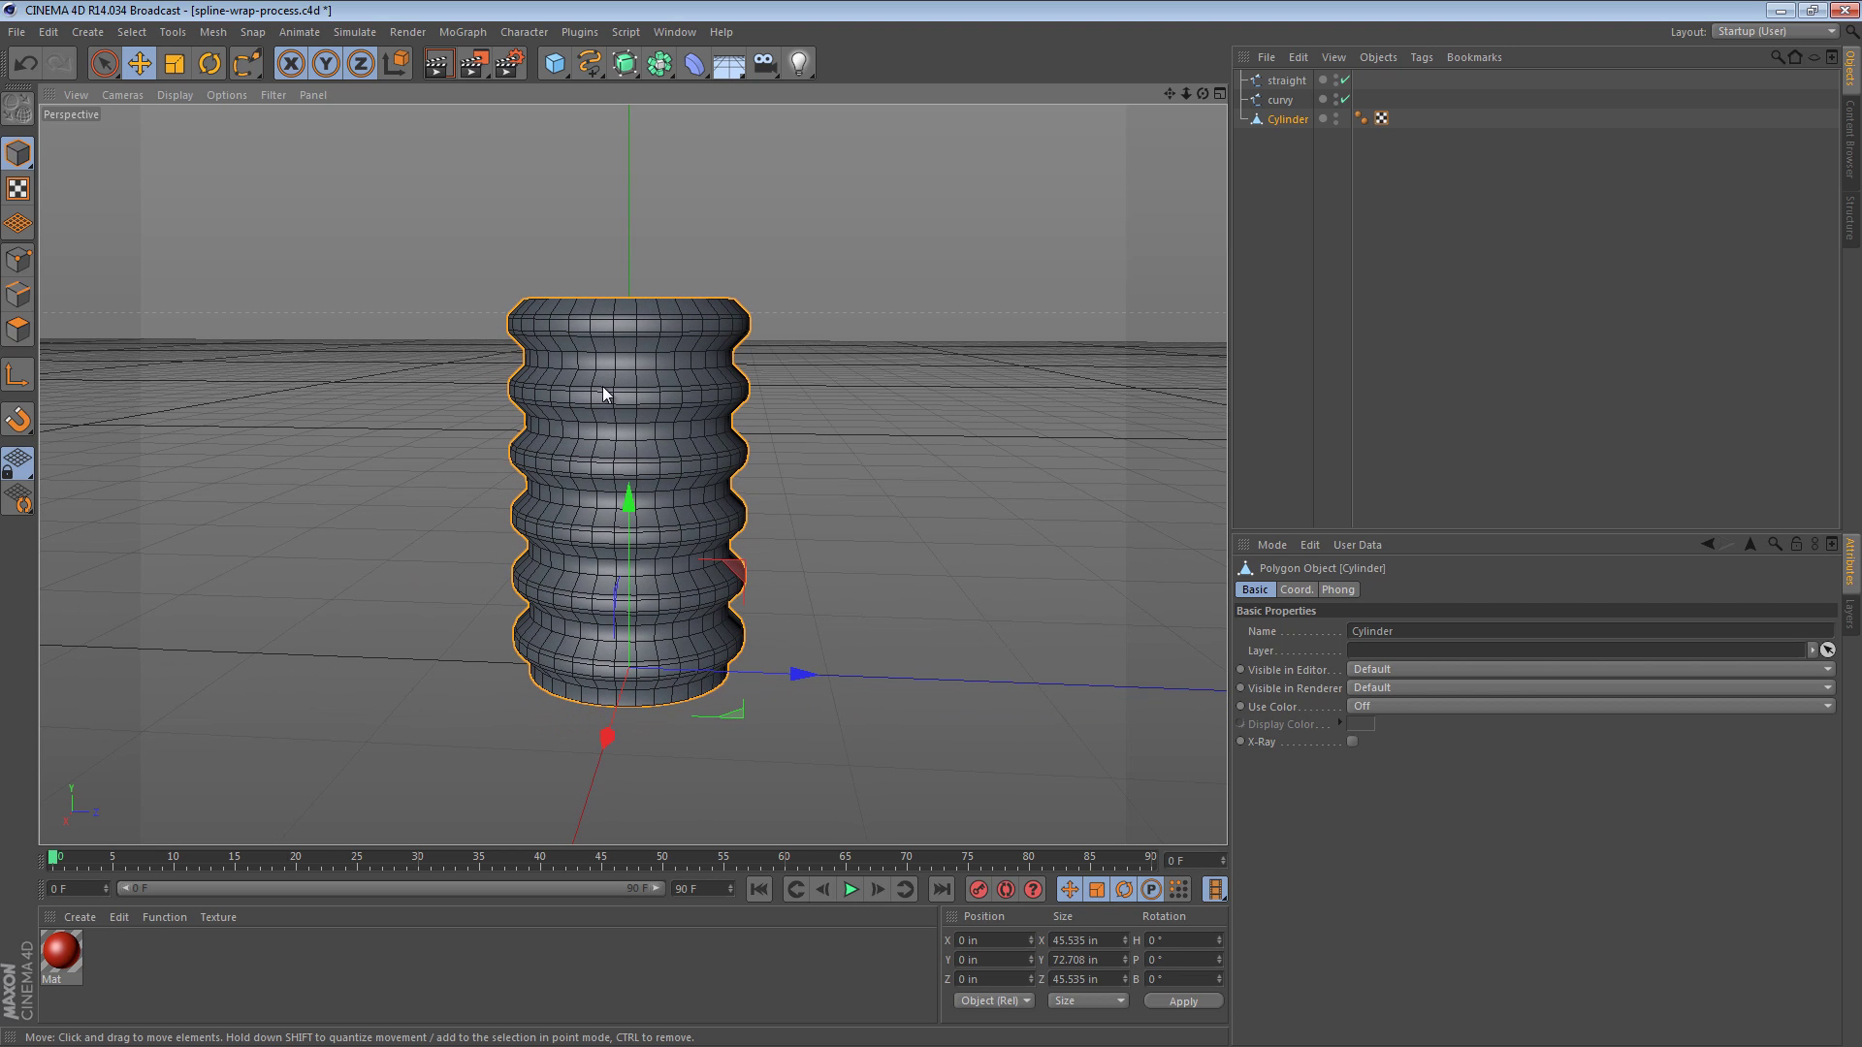
{"action": "key", "text": "F3"}
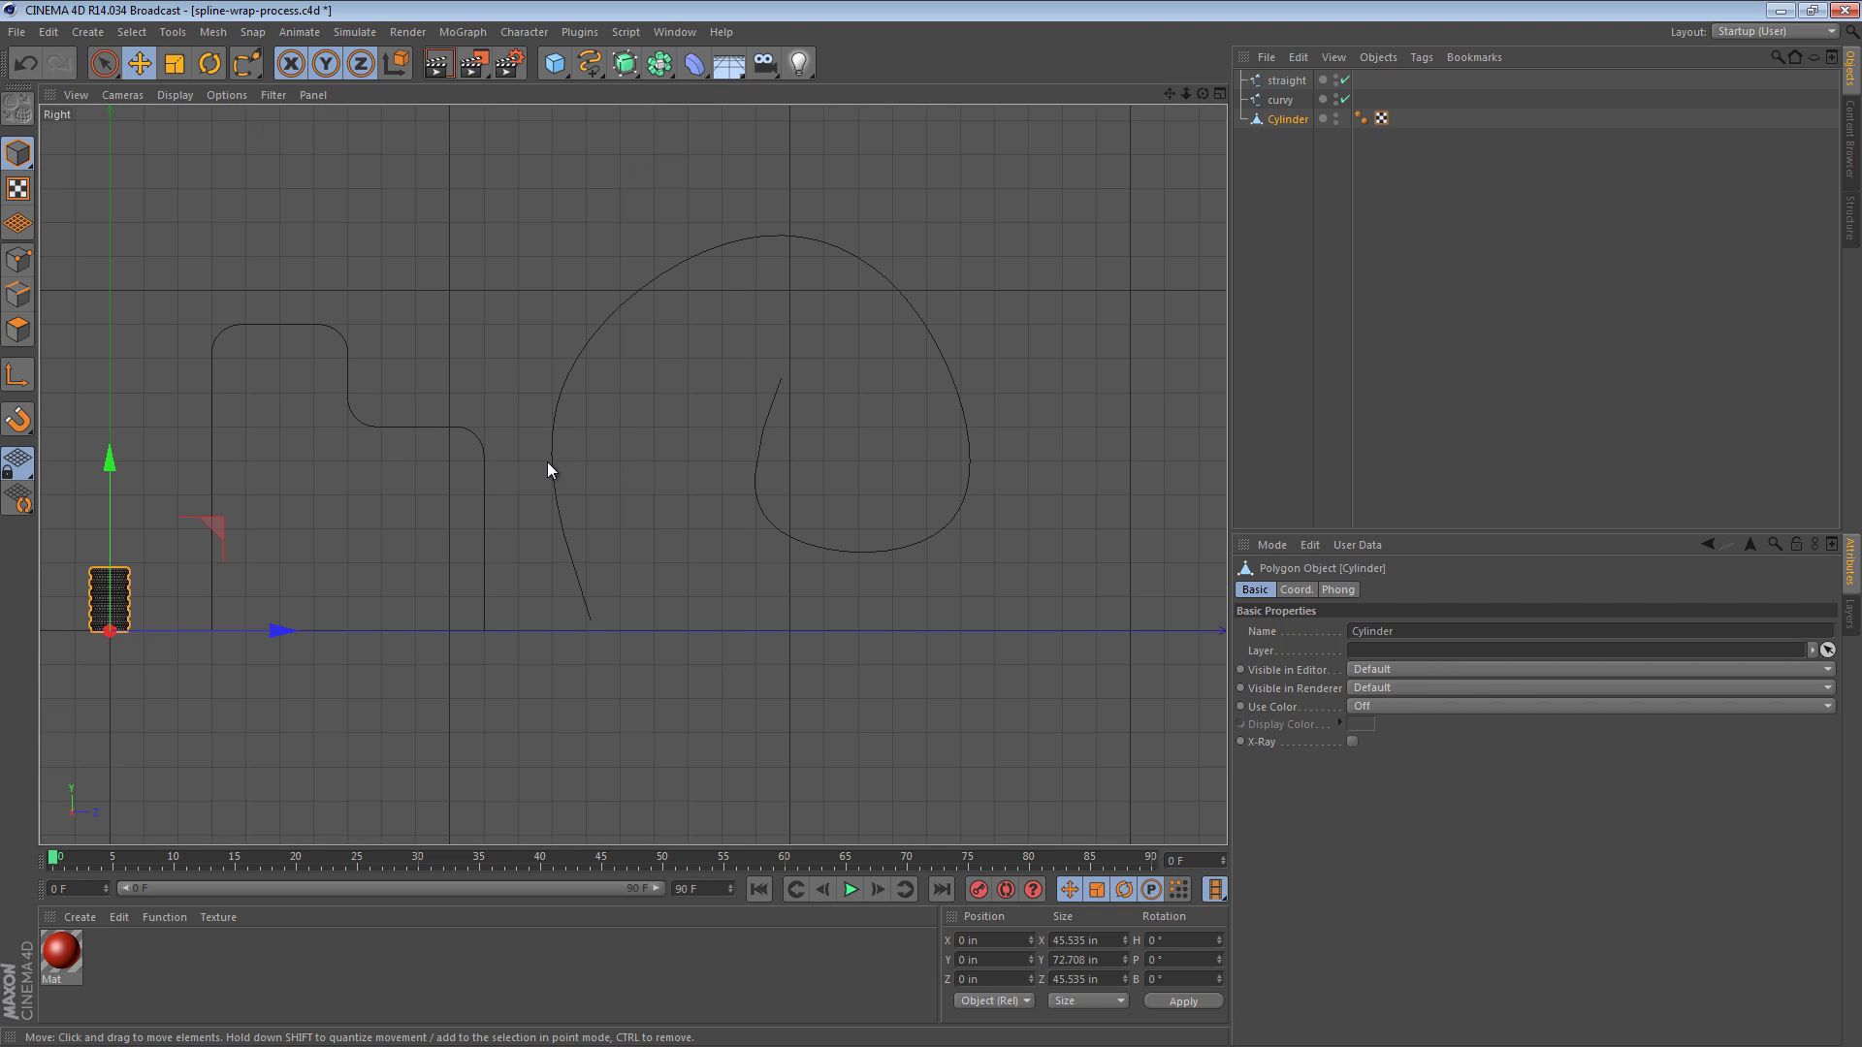
{"action": "right_click_drag", "start_coordinate": [120, 603], "coordinate": [415, 578], "text": "alt"}
{"action": "middle_click_drag", "start_coordinate": [416, 578], "coordinate": [635, 567], "text": "alt"}
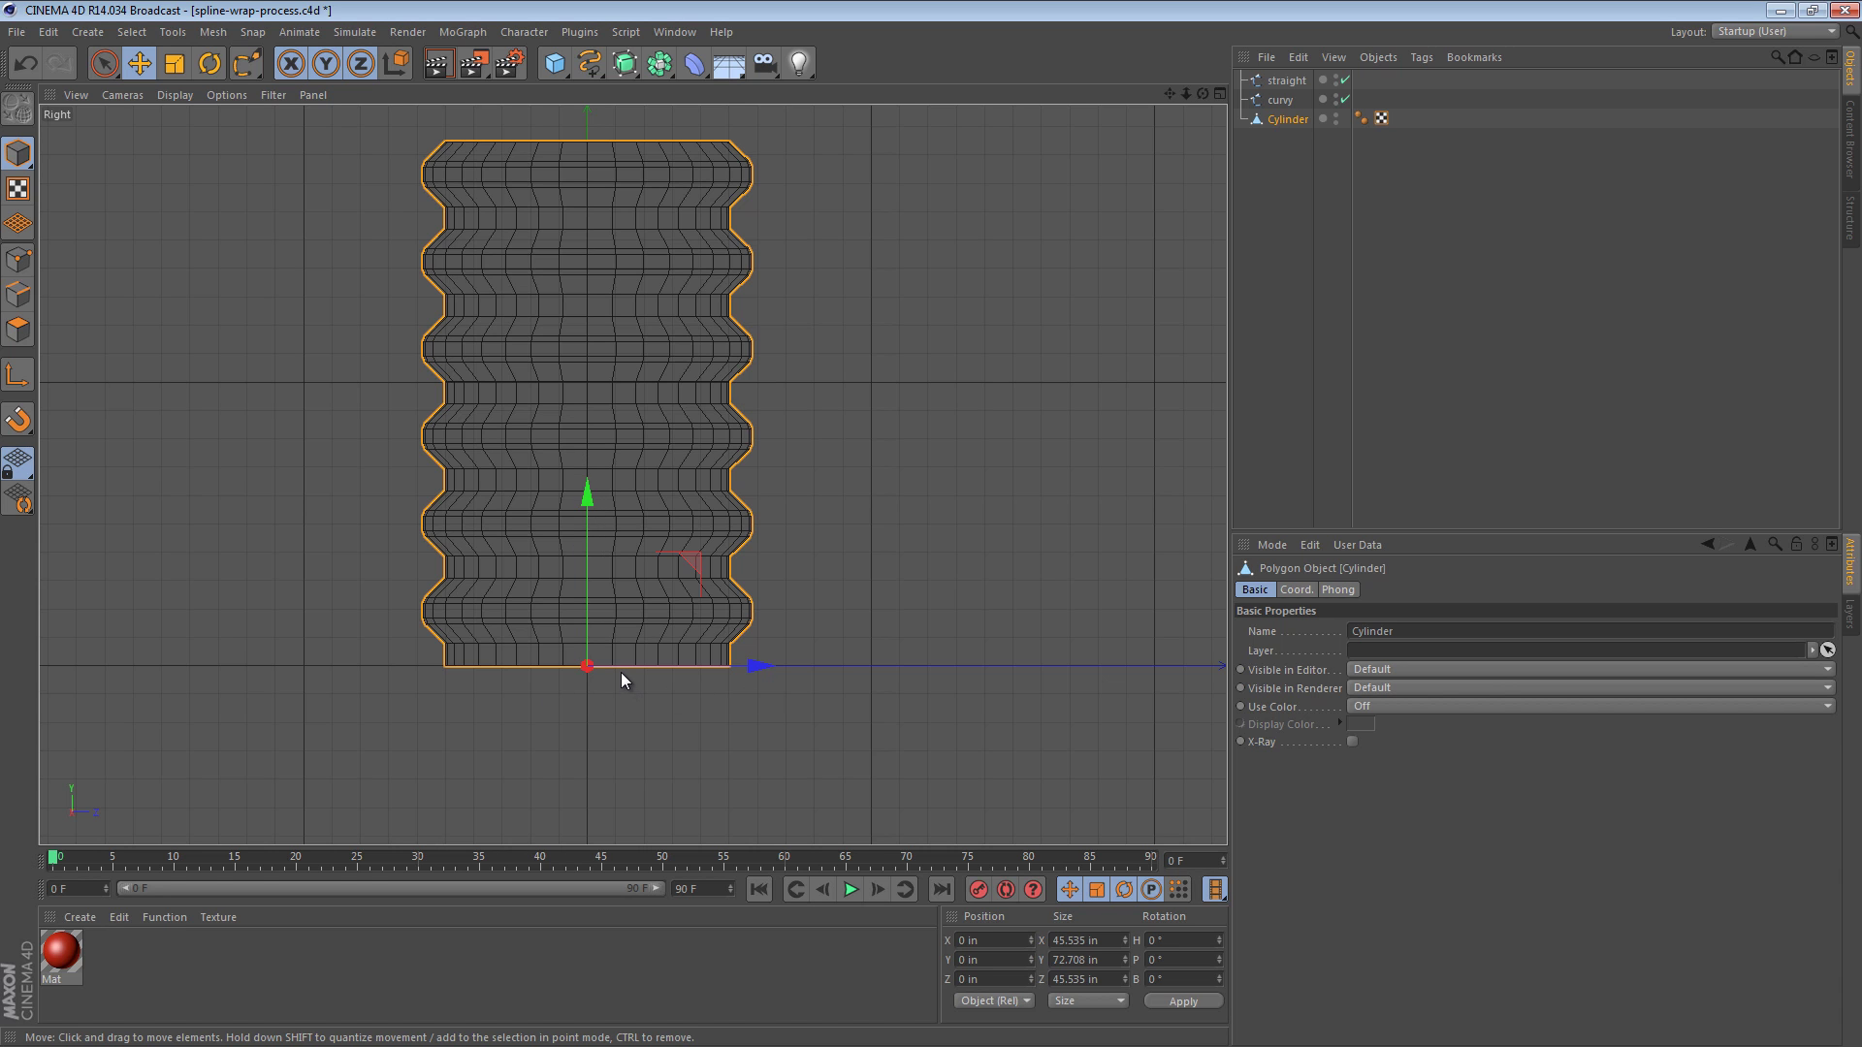
{"action": "right_click_drag", "start_coordinate": [621, 672], "coordinate": [764, 669], "text": "alt"}
{"action": "left_click", "coordinate": [17, 259]}
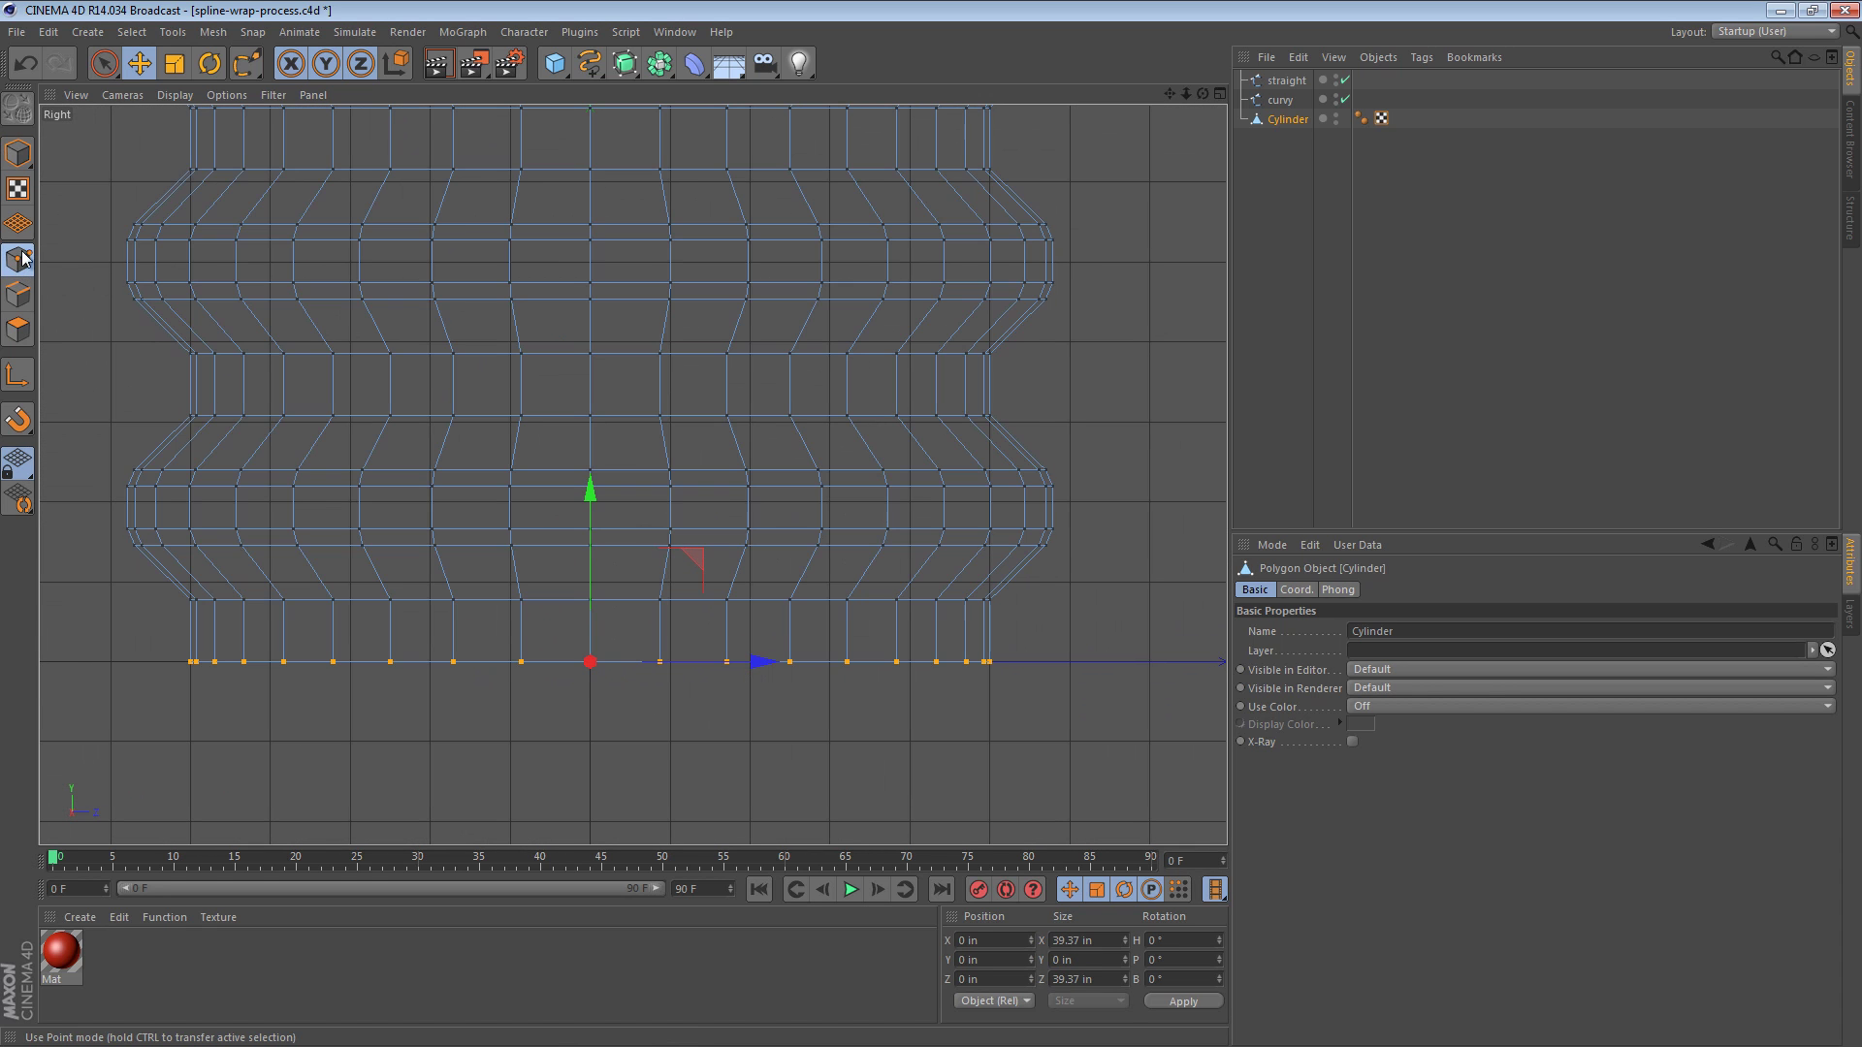
{"action": "left_click_drag", "start_coordinate": [105, 64], "coordinate": [211, 131]}
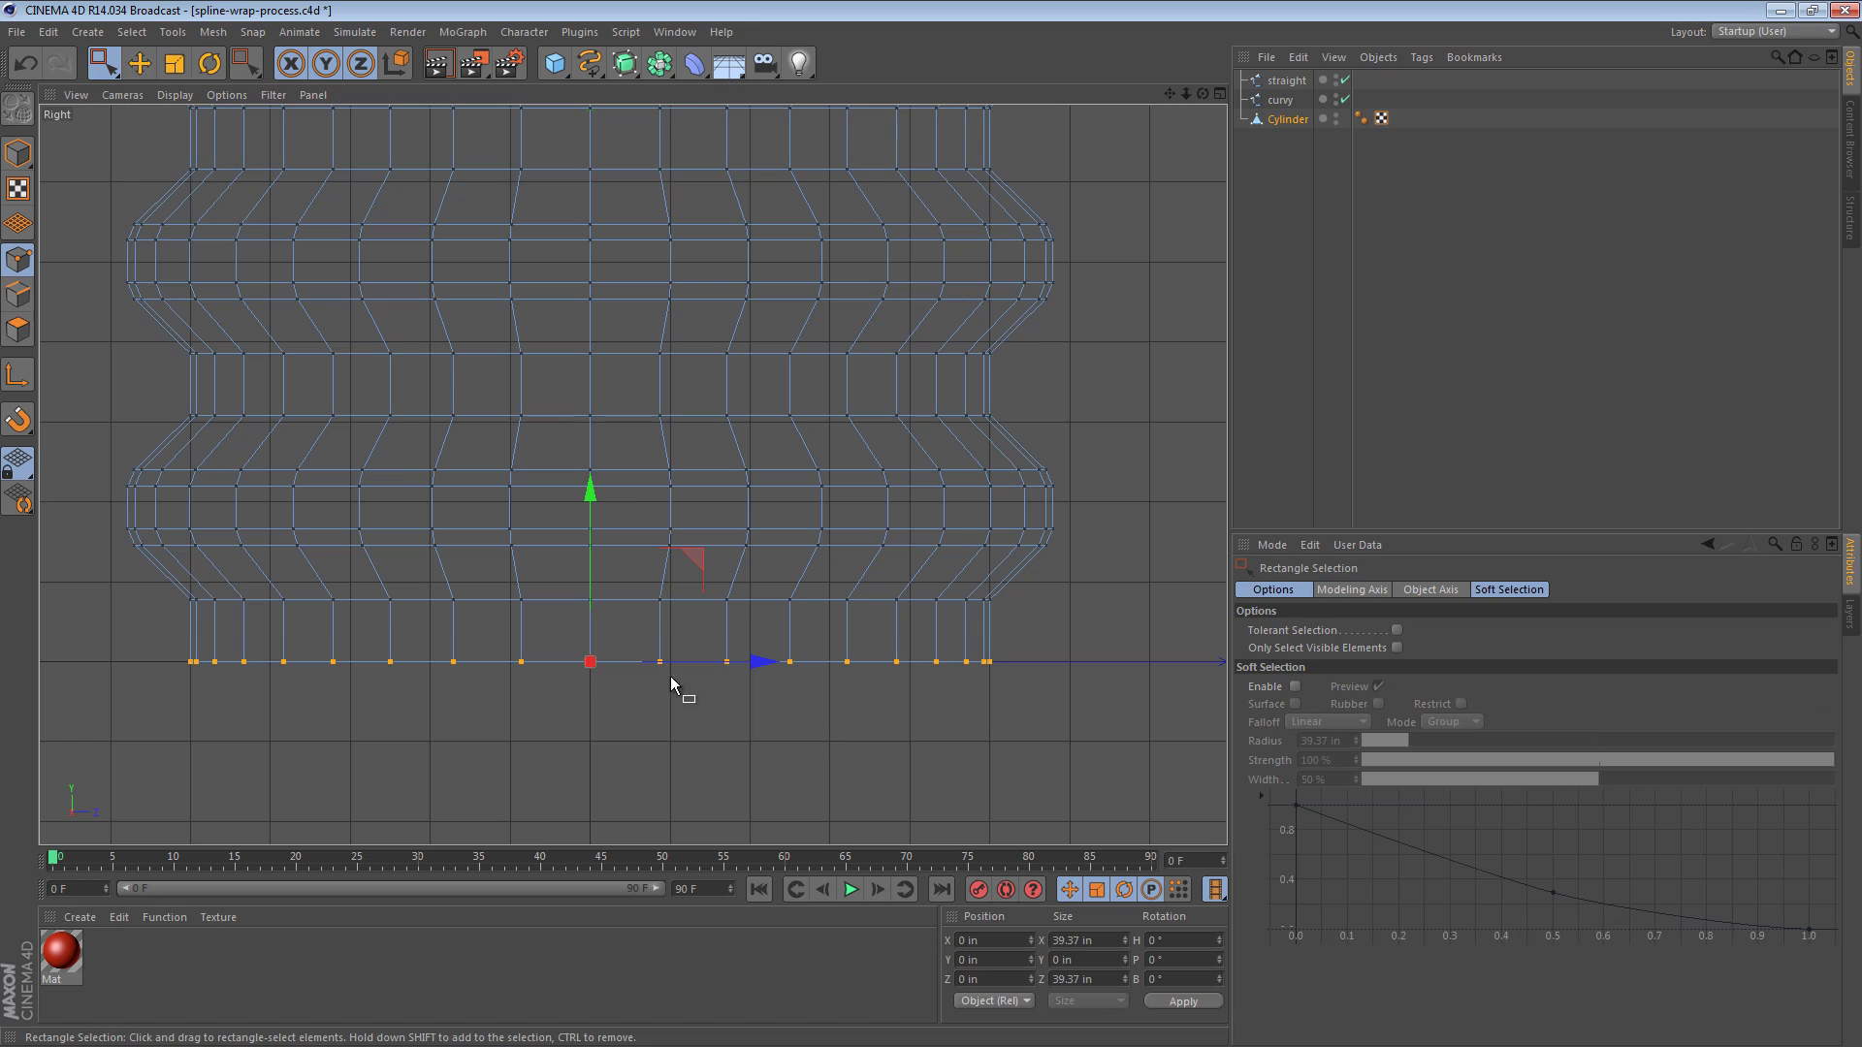
{"action": "left_click_drag", "start_coordinate": [1117, 692], "coordinate": [60, 636]}
{"action": "left_click_drag", "start_coordinate": [590, 487], "coordinate": [590, 462]}
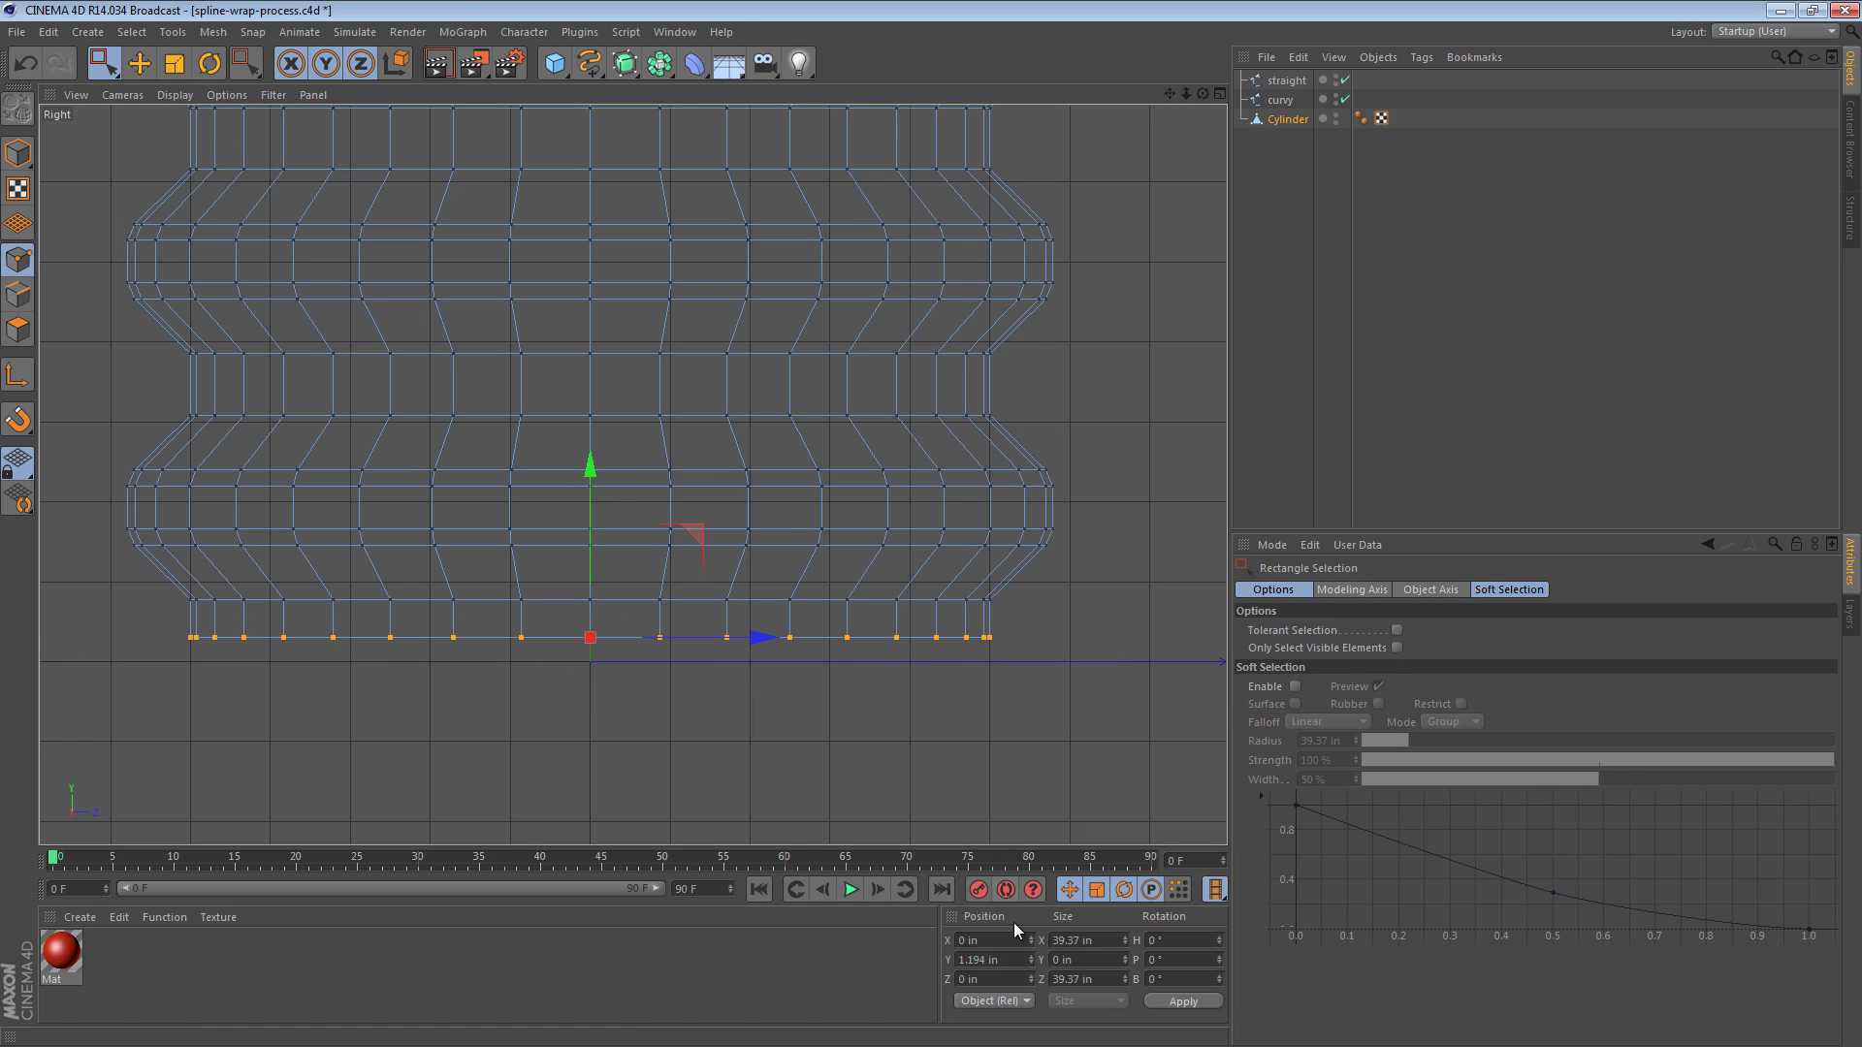
{"action": "double_click", "coordinate": [1015, 957]}
{"action": "type", "text": "0"}
{"action": "left_click", "coordinate": [18, 153]}
{"action": "key", "text": "F1"}
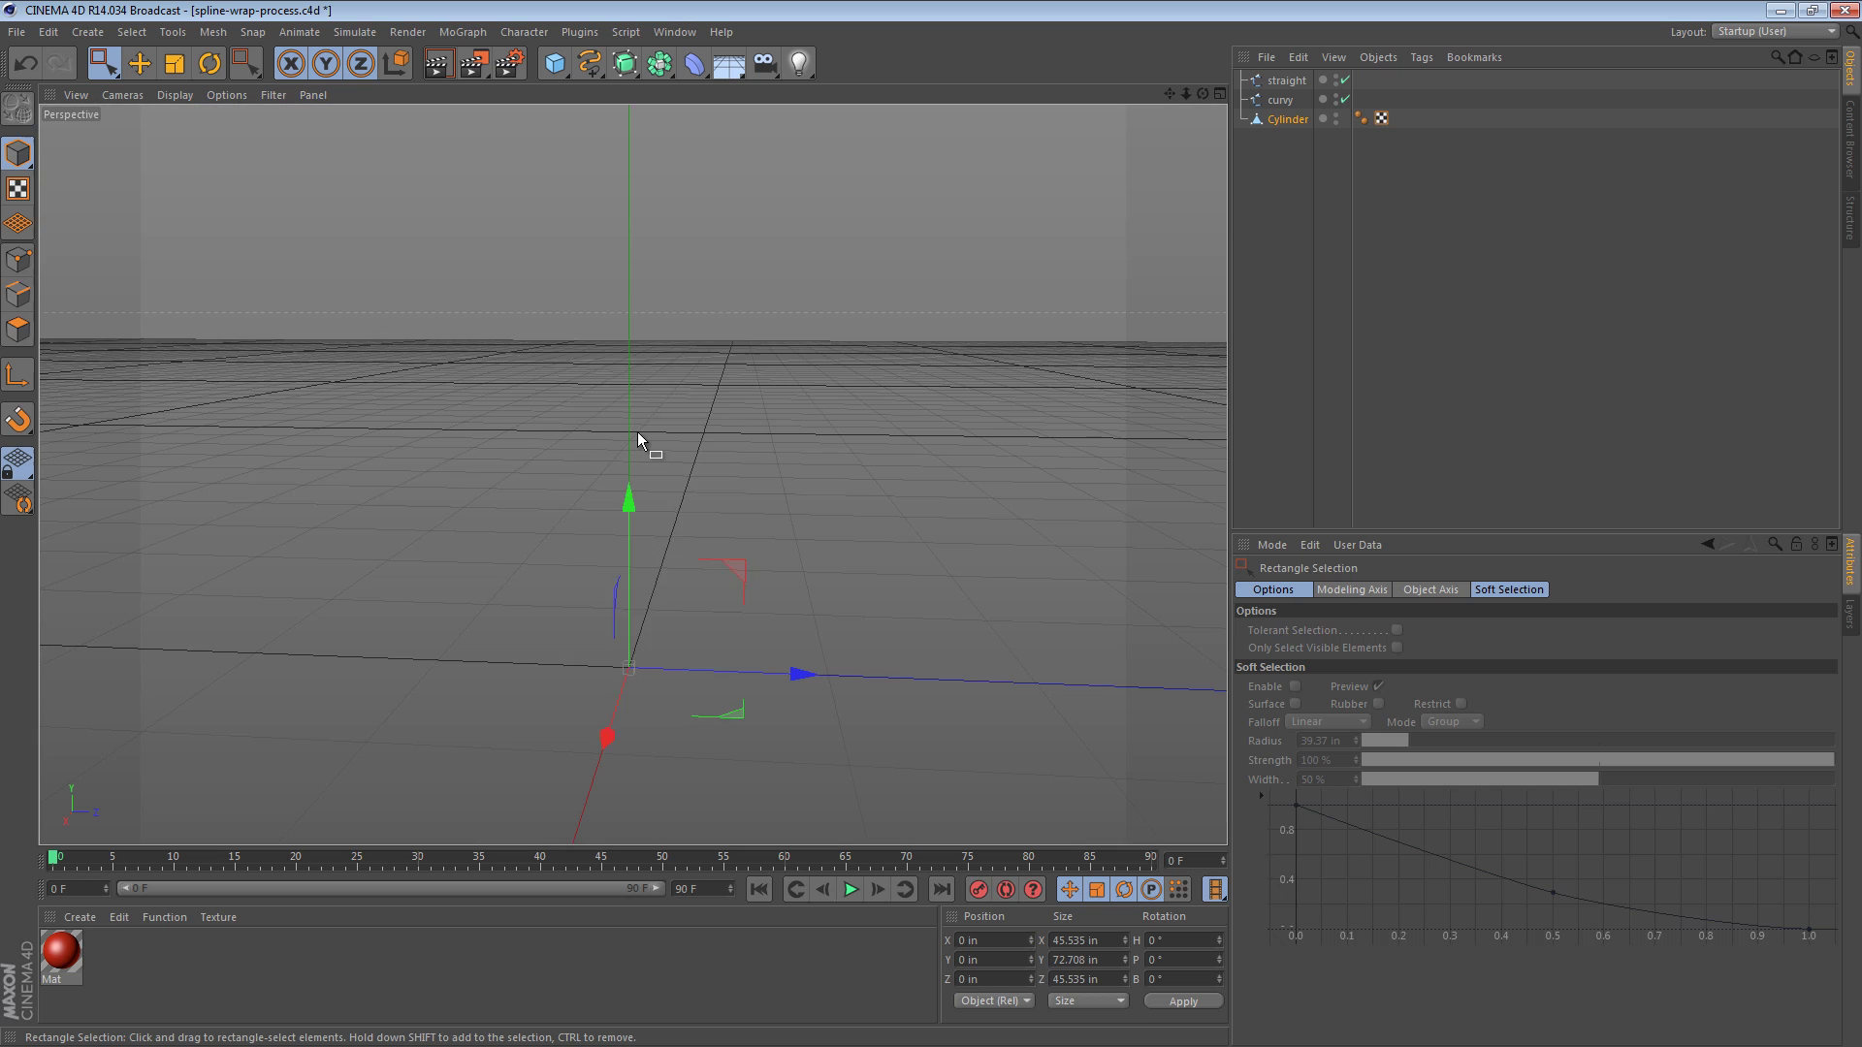
{"action": "scroll", "coordinate": [1037, 364], "scroll_direction": "down", "scroll_amount": 3}
{"action": "left_click_drag", "start_coordinate": [1044, 358], "coordinate": [135, 529], "text": "alt"}
{"action": "key", "text": "e"}
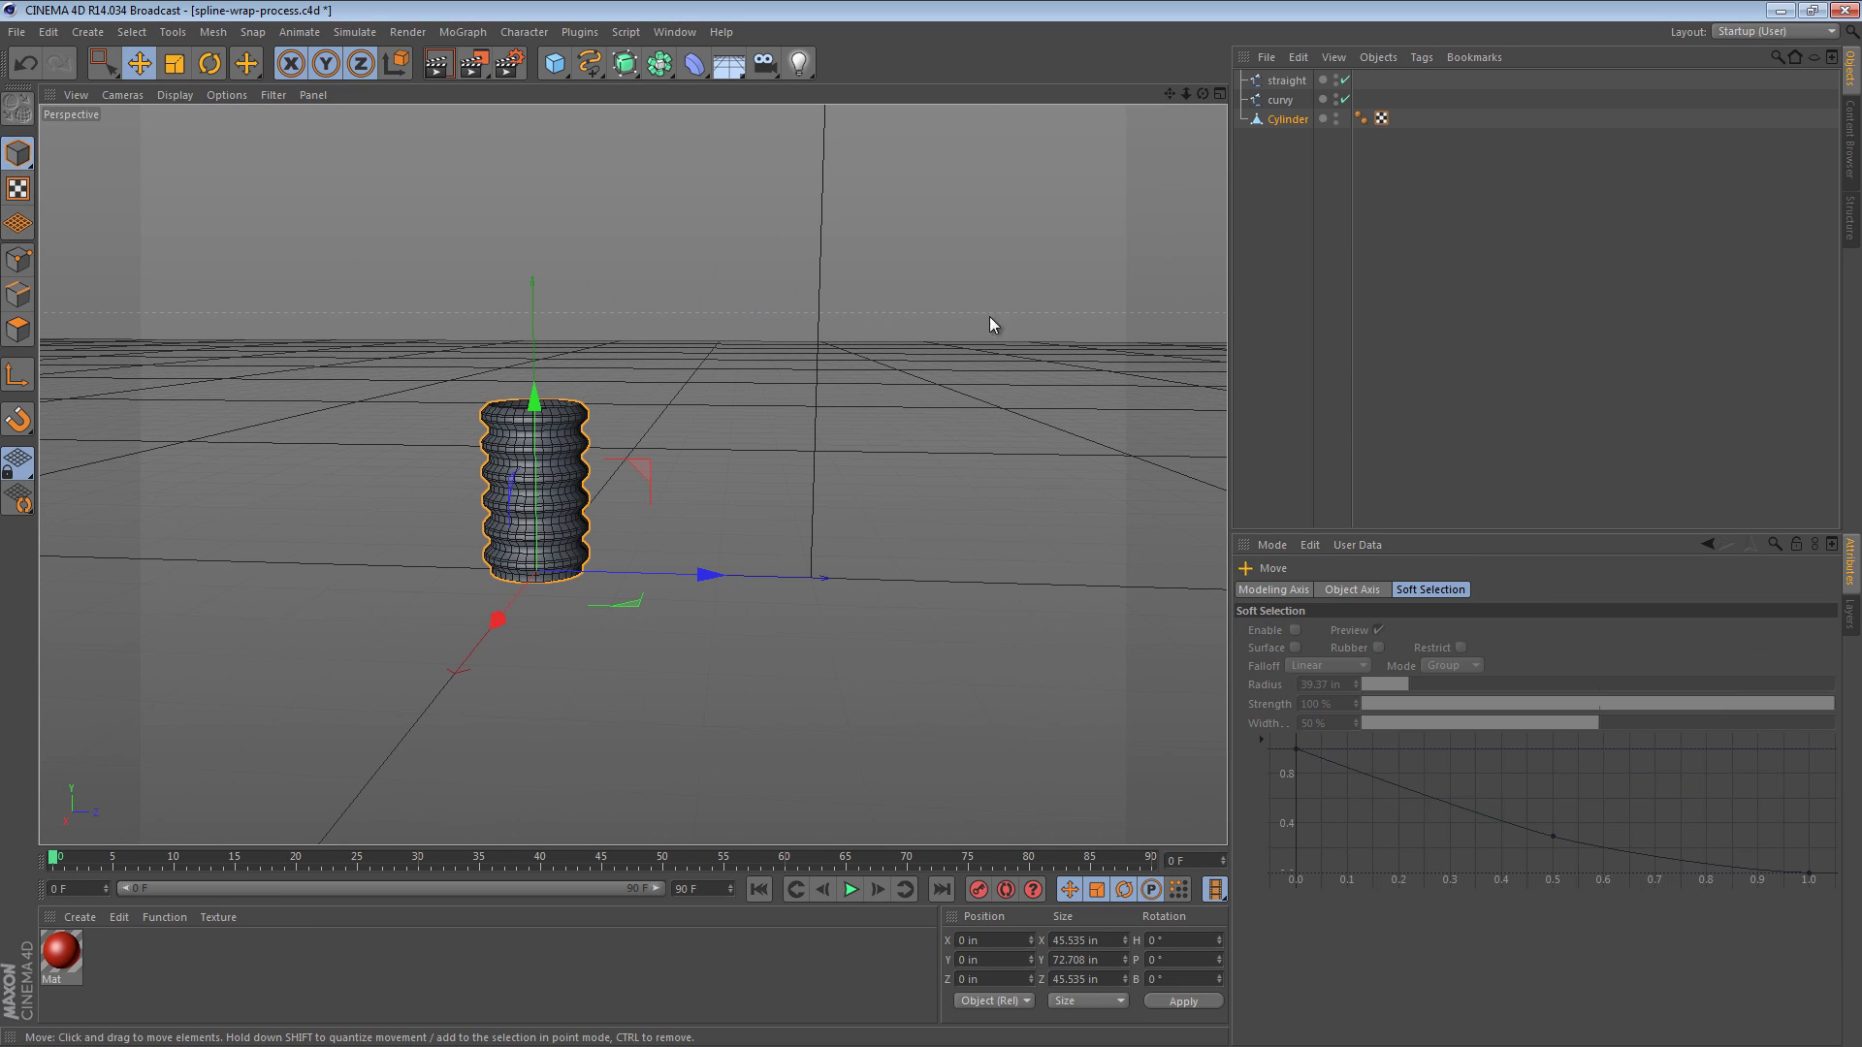
{"action": "key", "text": "h"}
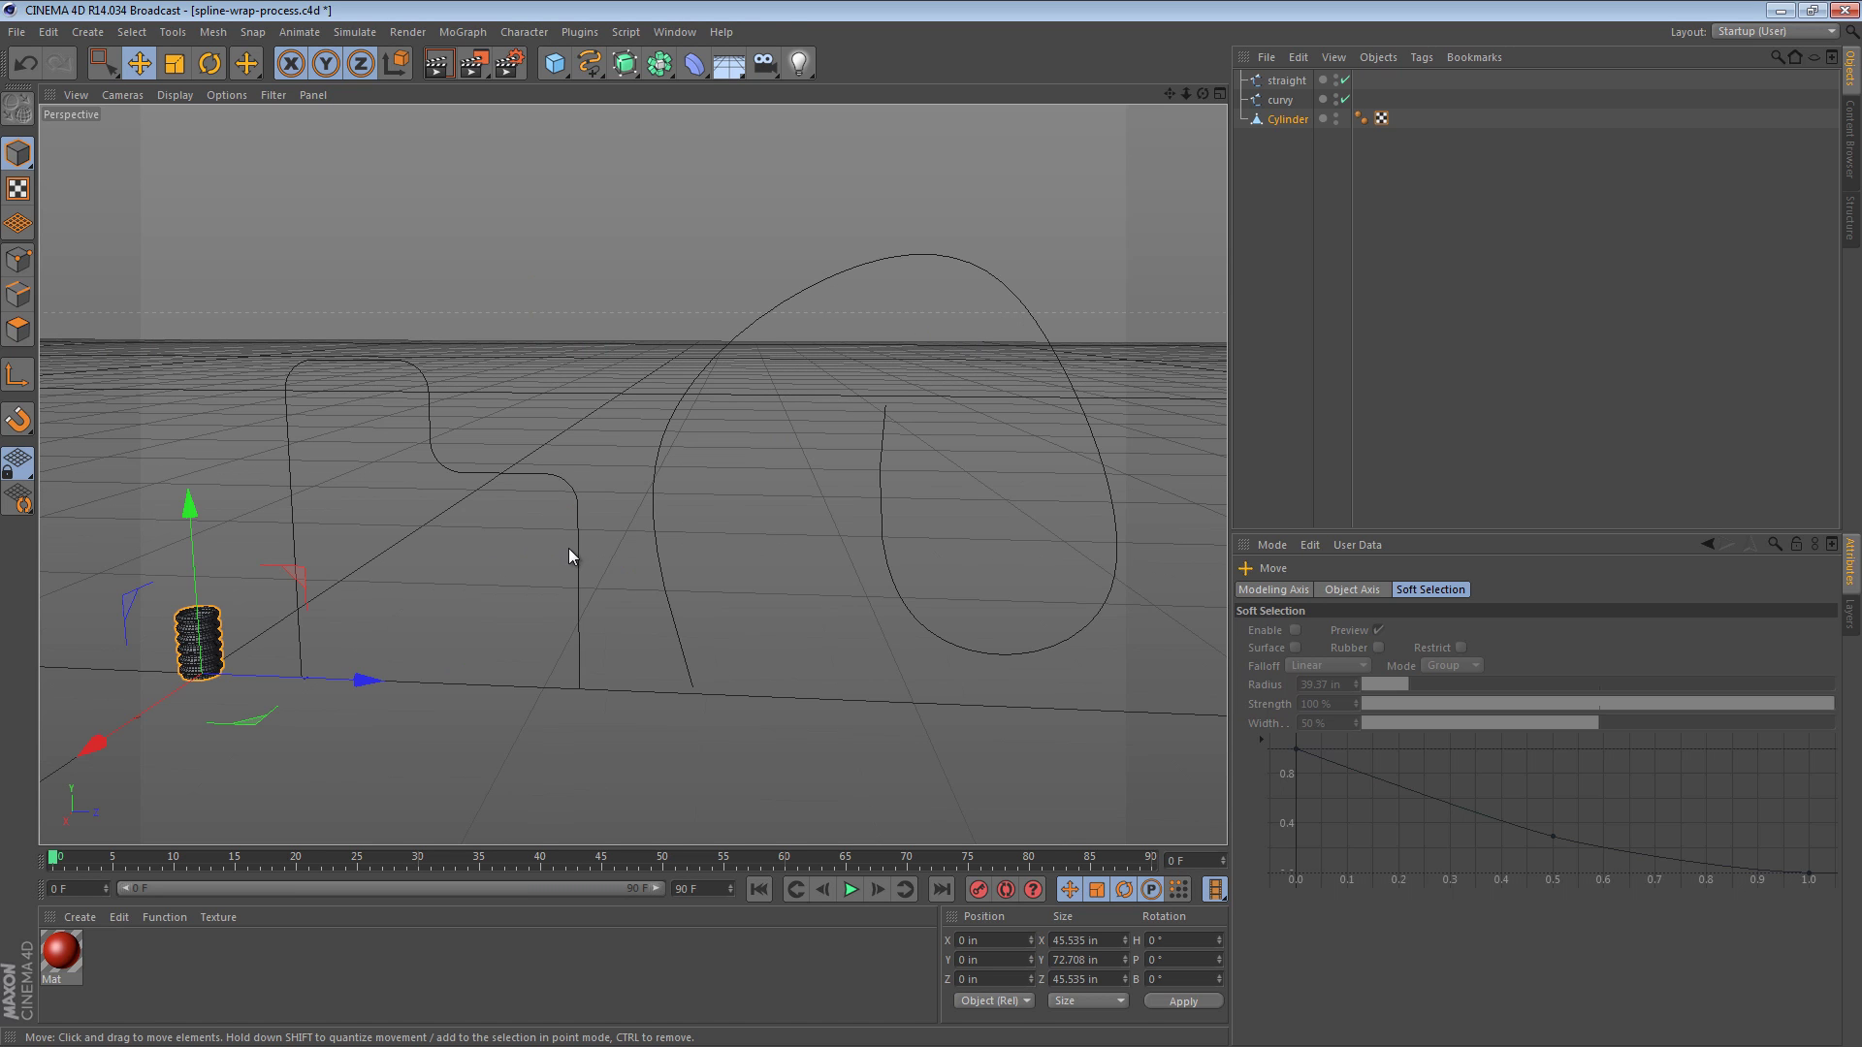
{"action": "left_click_drag", "start_coordinate": [574, 555], "coordinate": [464, 557], "text": "alt"}
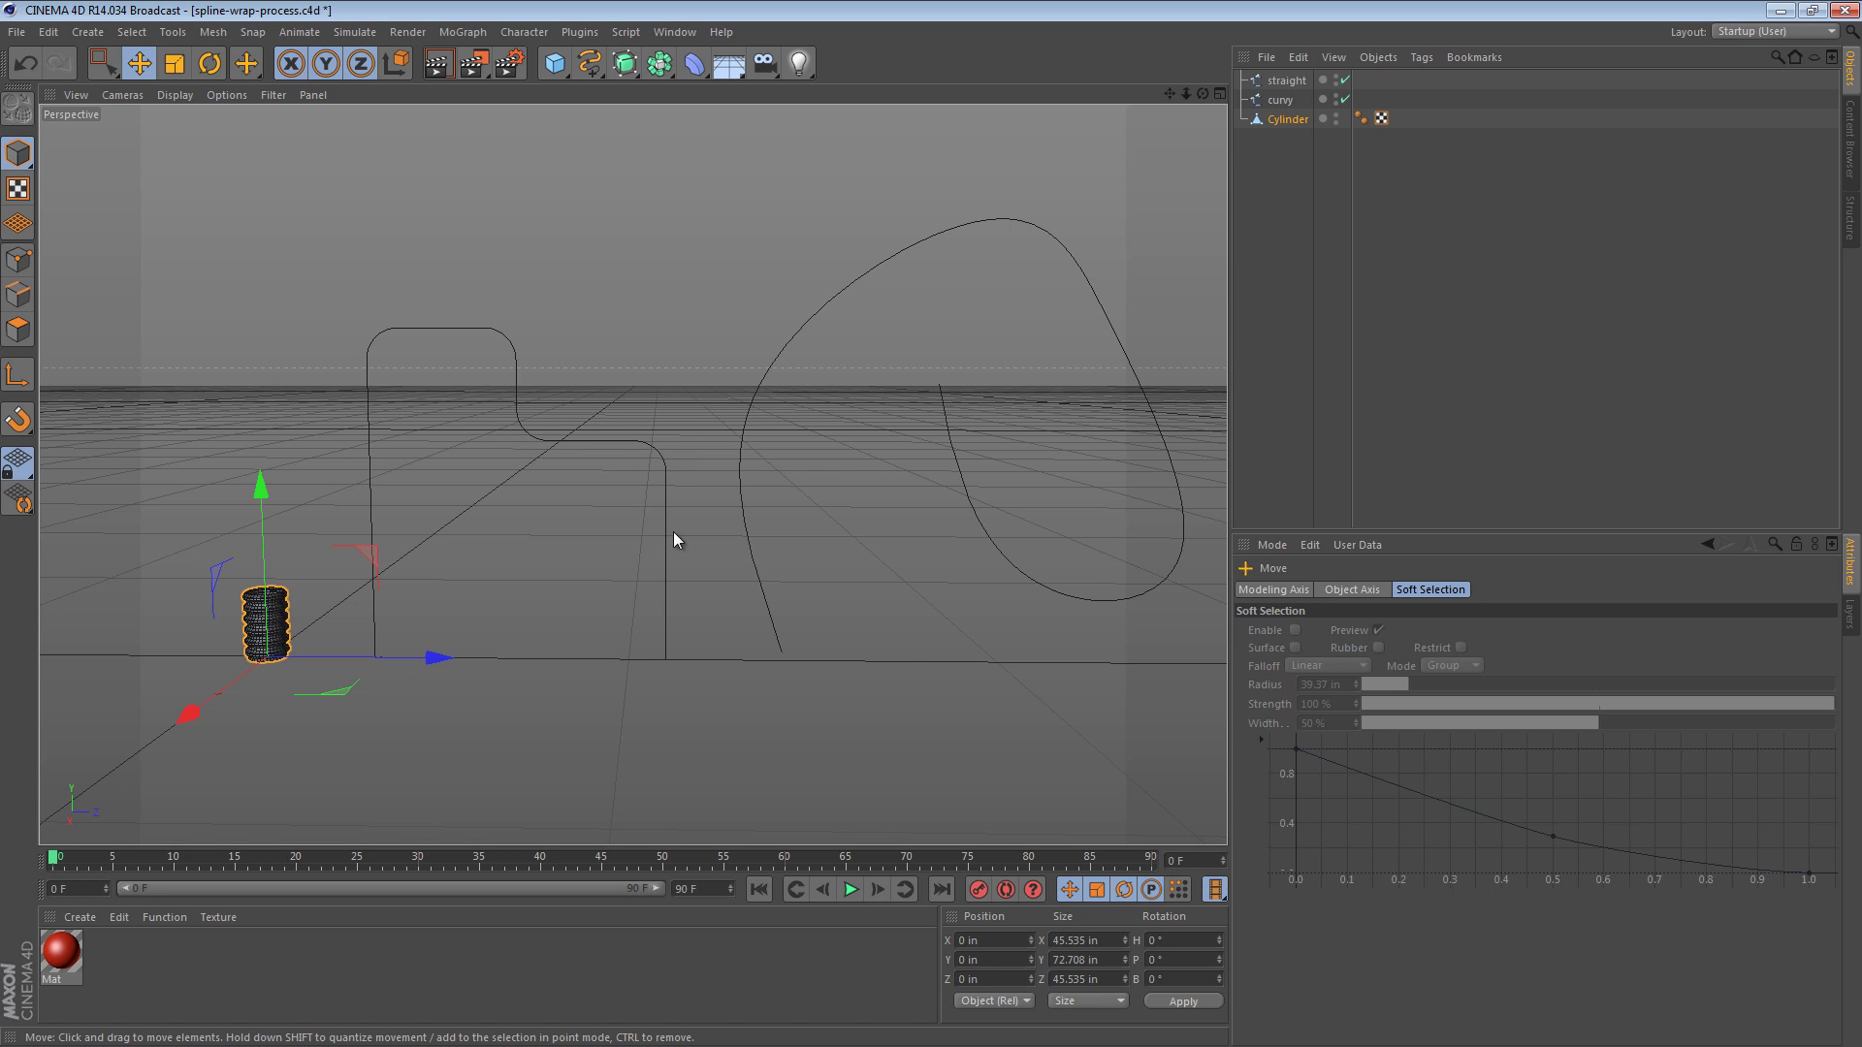
{"action": "left_click_drag", "start_coordinate": [892, 366], "coordinate": [755, 421], "text": "alt"}
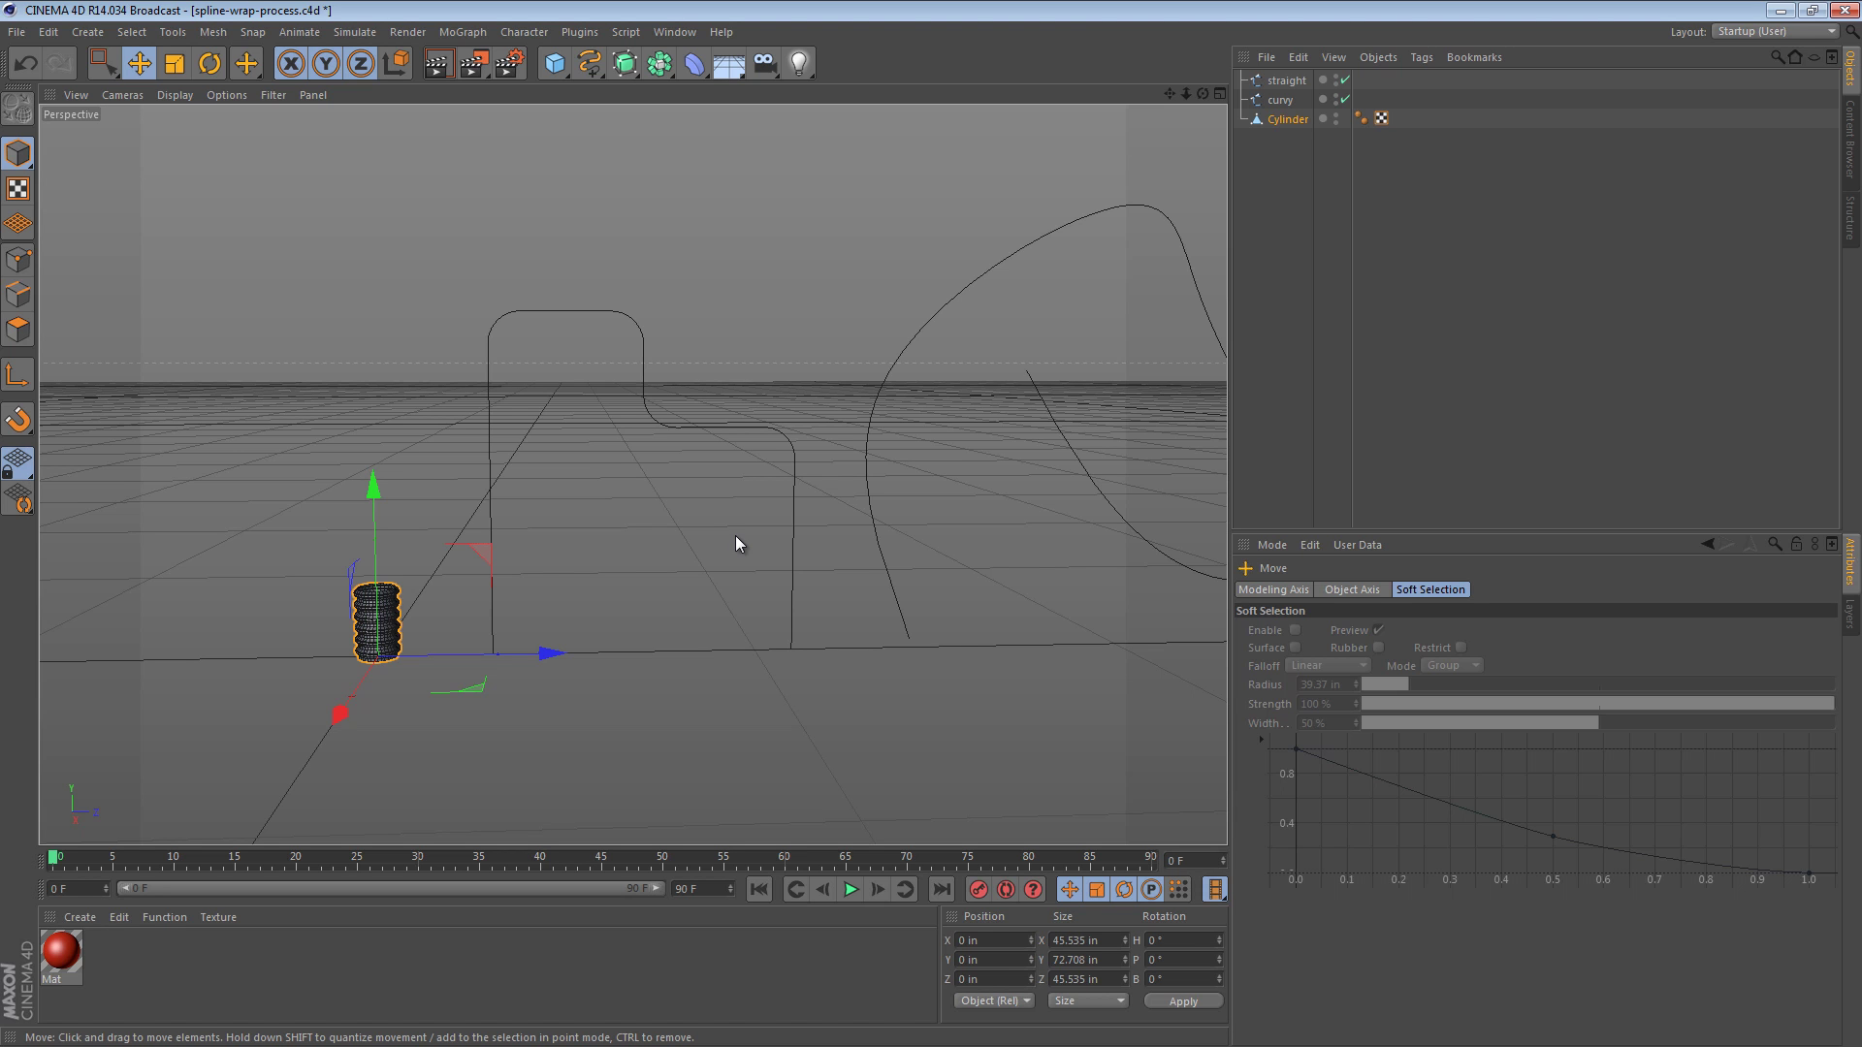
{"action": "right_click_drag", "start_coordinate": [349, 615], "coordinate": [352, 559], "text": "alt"}
{"action": "left_click_drag", "start_coordinate": [578, 530], "coordinate": [563, 389], "text": "alt"}
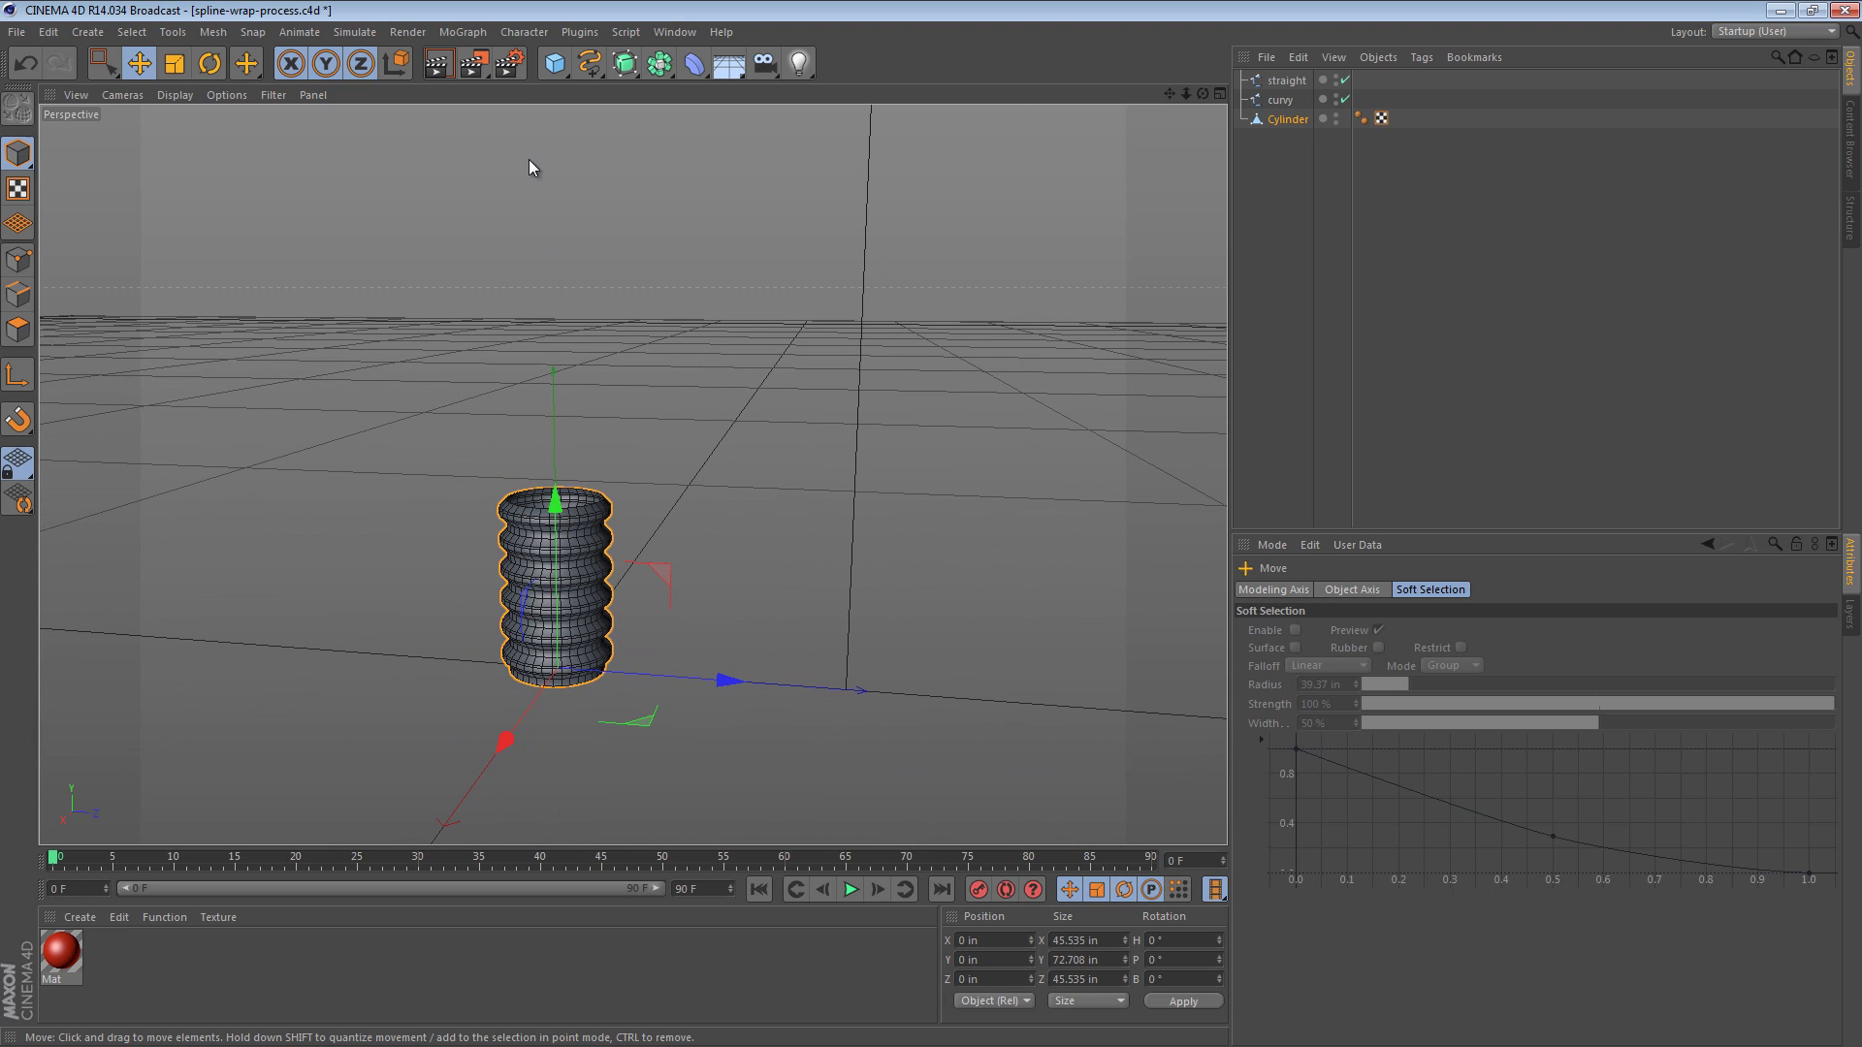
Add a MoGraph Cloner and make the Cylinder its child to stack copies vertically.
{"action": "left_click", "coordinate": [463, 32]}
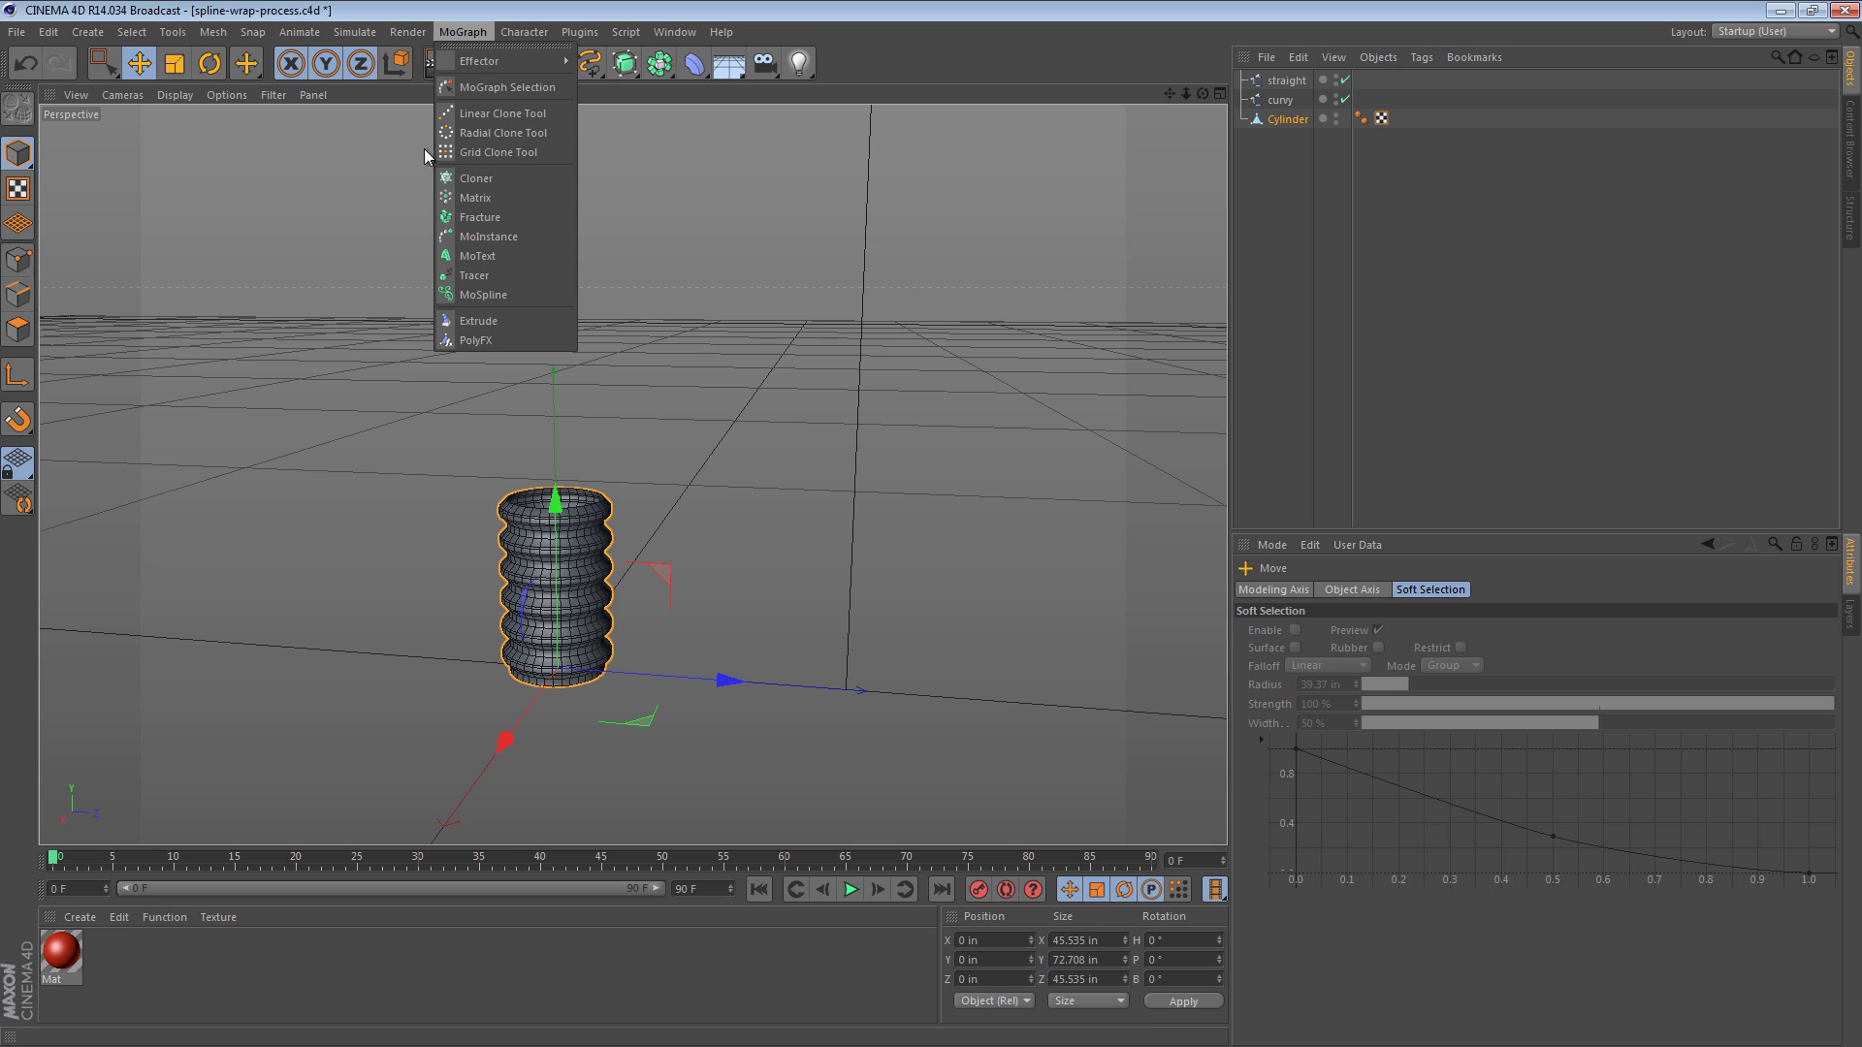
{"action": "left_click", "coordinate": [476, 179]}
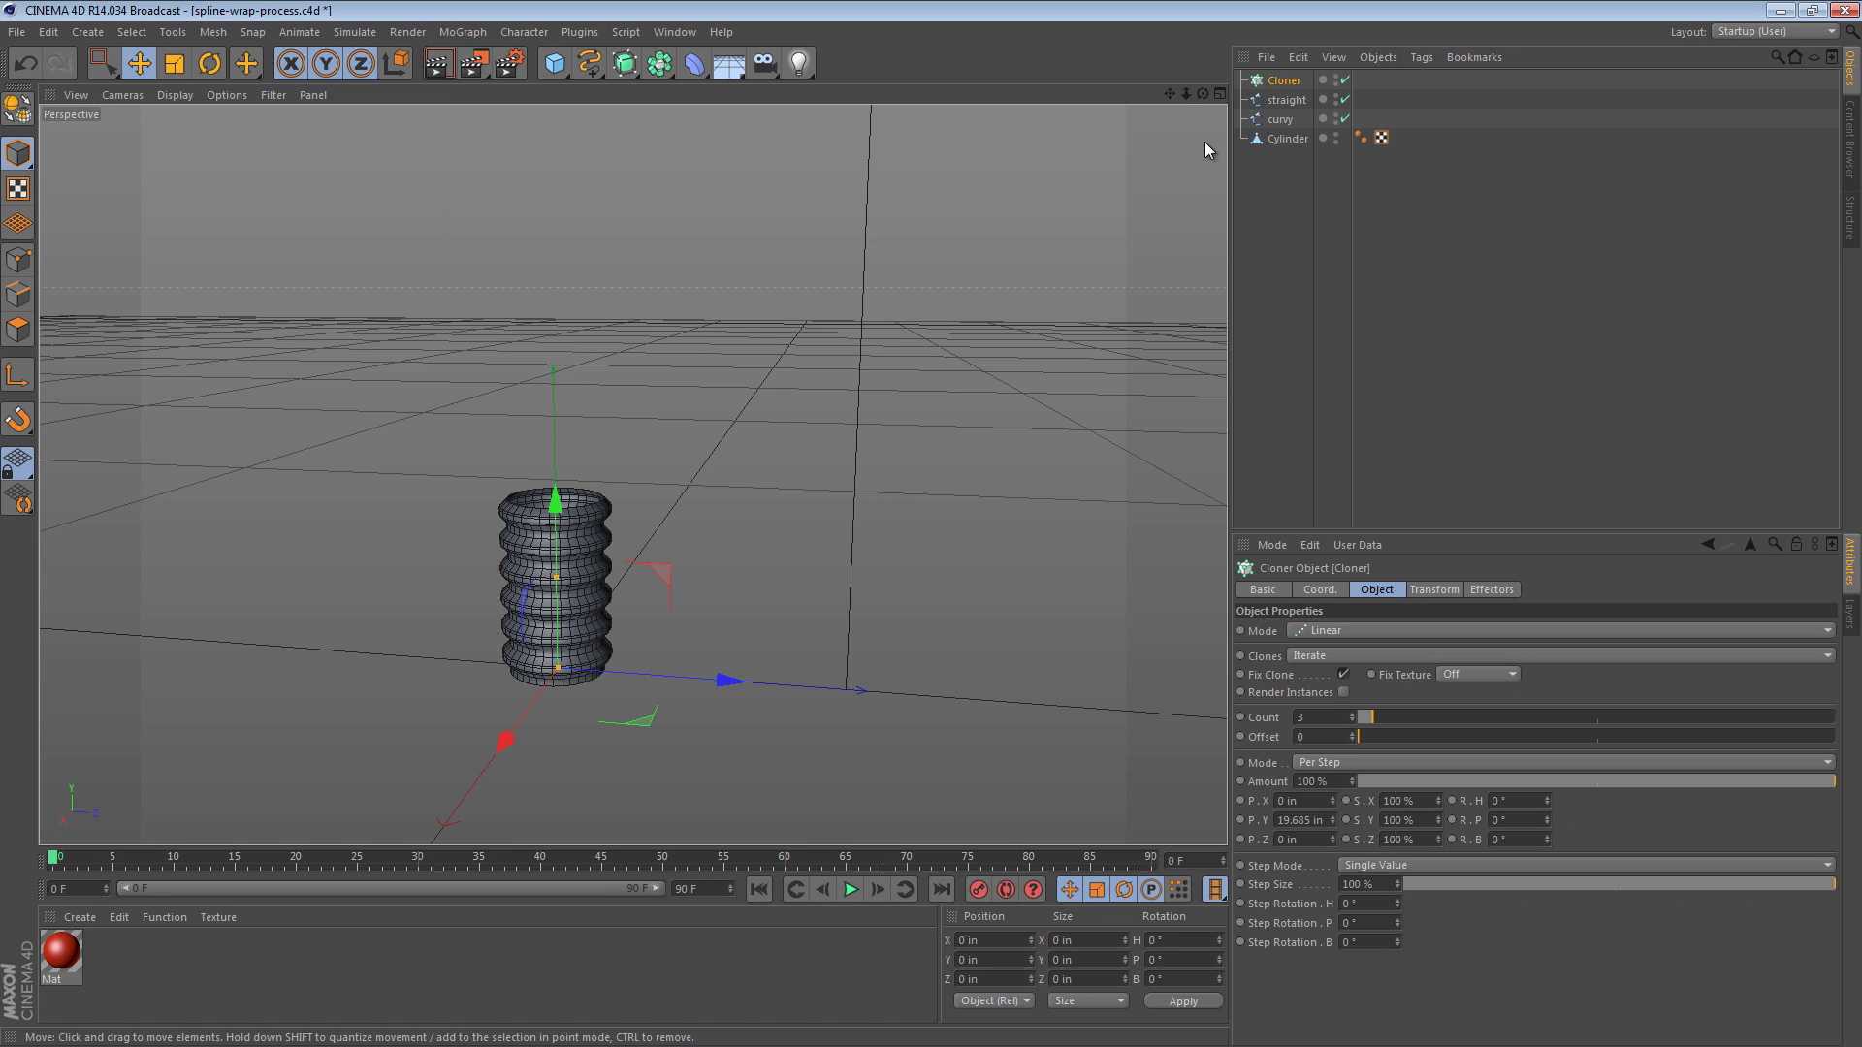
{"action": "left_click_drag", "start_coordinate": [1288, 138], "coordinate": [1290, 82]}
{"action": "left_click", "coordinate": [1259, 87]}
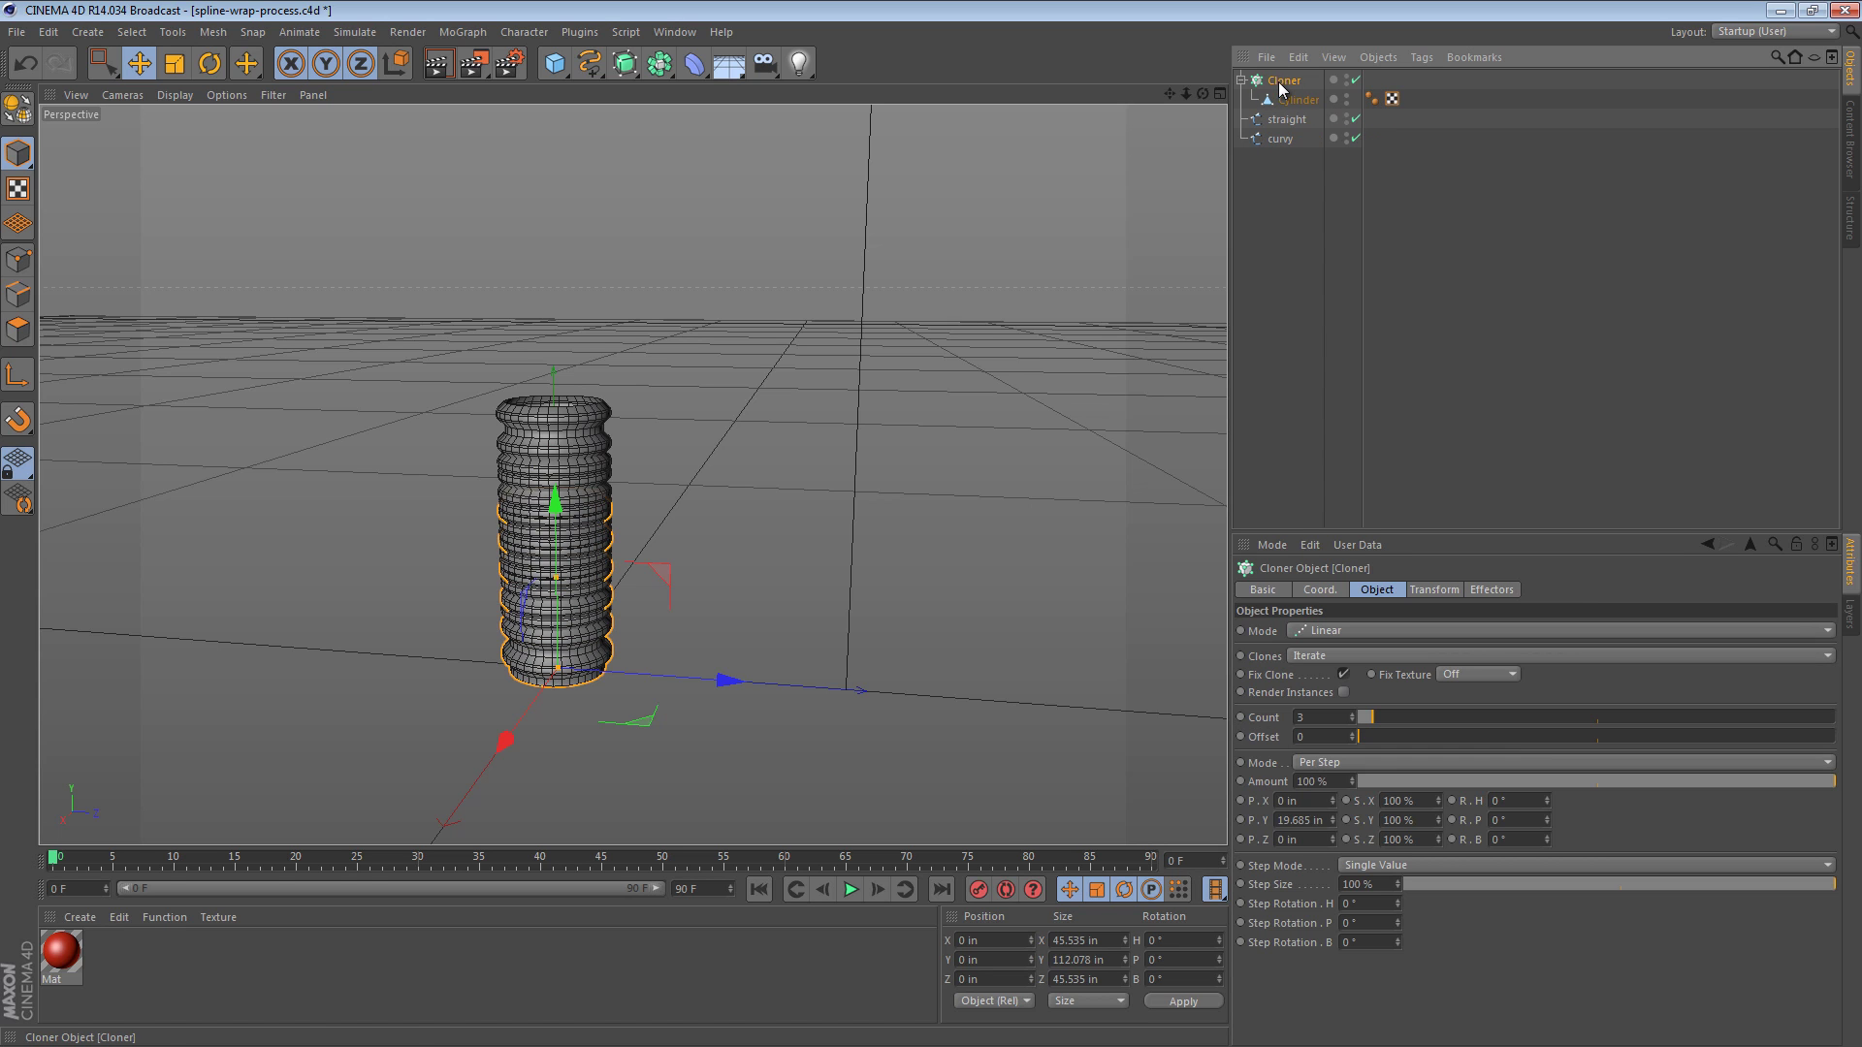
{"action": "mouse_move", "coordinate": [554, 579]}
{"action": "left_mouse_down"}
{"action": "mouse_move", "coordinate": [621, 539]}
{"action": "mouse_move", "coordinate": [748, 358]}
{"action": "mouse_move", "coordinate": [931, 220]}
{"action": "mouse_move", "coordinate": [817, 359]}
{"action": "mouse_move", "coordinate": [987, 540]}
{"action": "mouse_move", "coordinate": [619, 202]}
{"action": "mouse_move", "coordinate": [216, 445]}
{"action": "mouse_move", "coordinate": [661, 526]}
{"action": "left_mouse_up"}
Copy the Cylinder's 72.708 in height into the Cloner's P.Y offset.
{"action": "left_click", "coordinate": [1298, 100]}
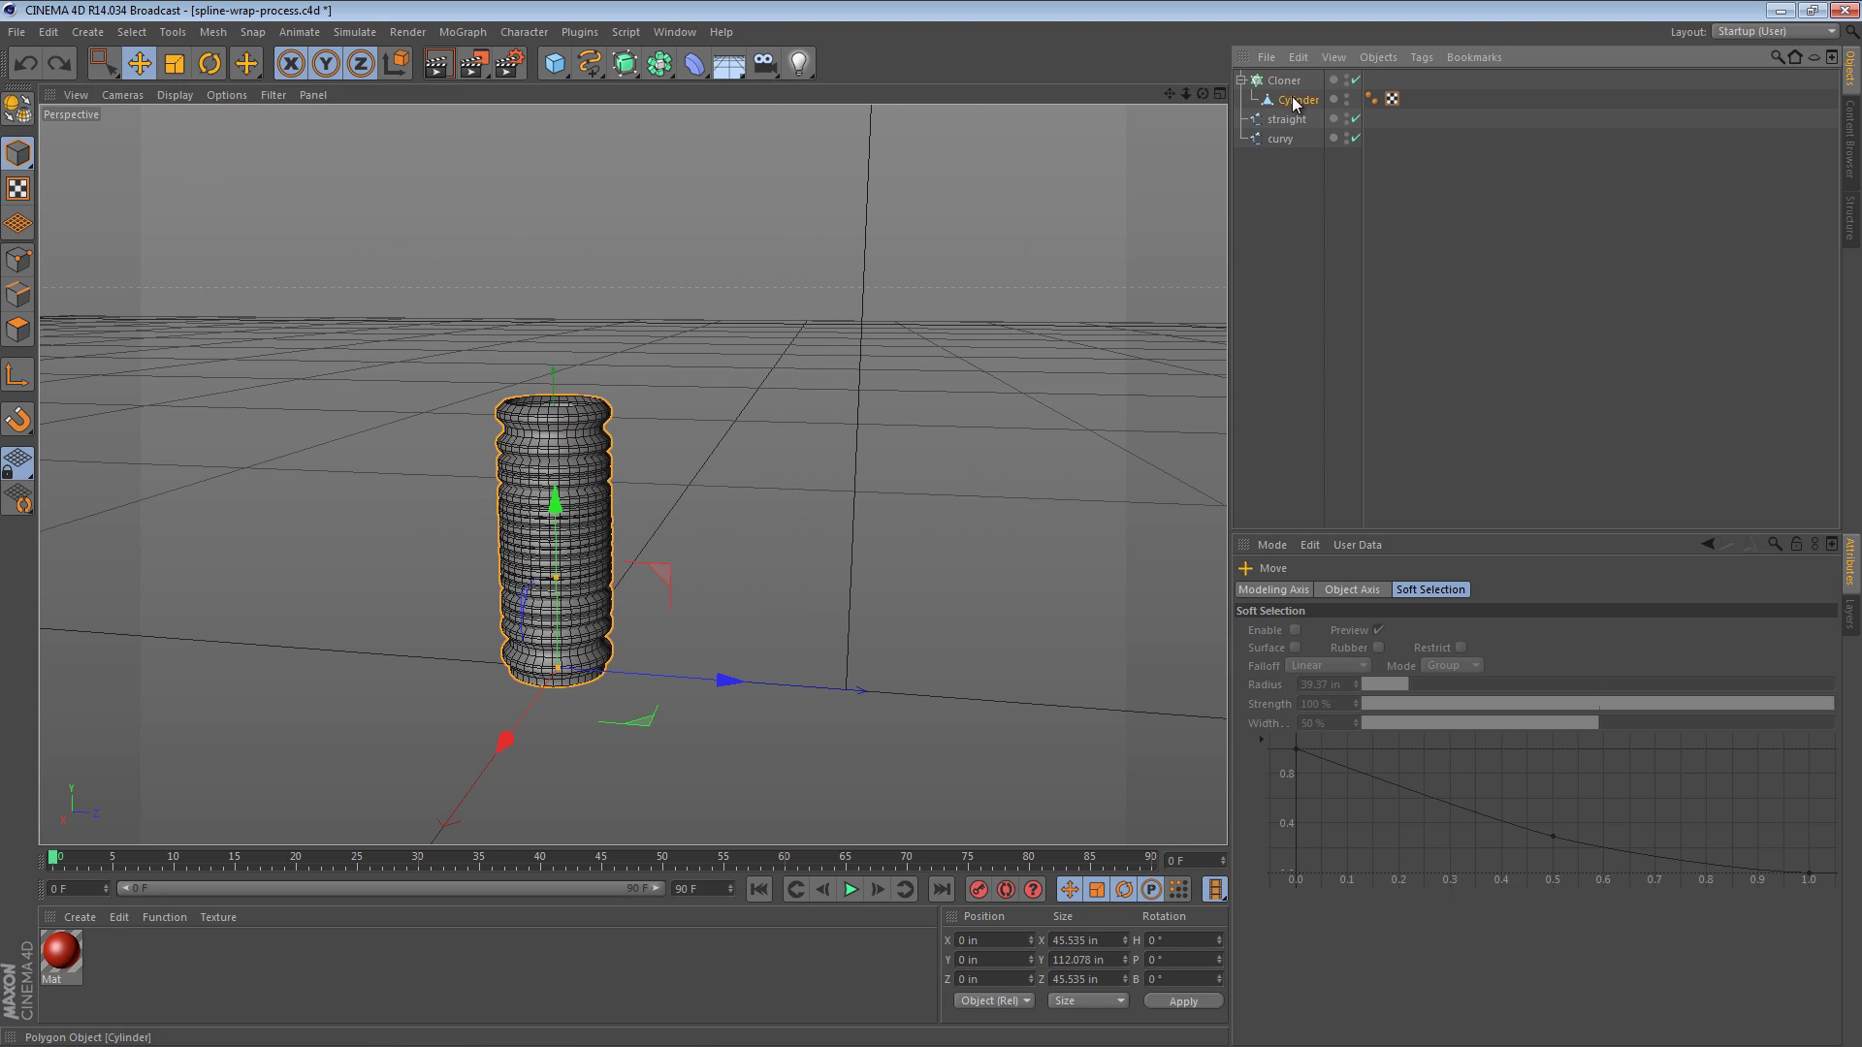
{"action": "left_click", "coordinate": [17, 330]}
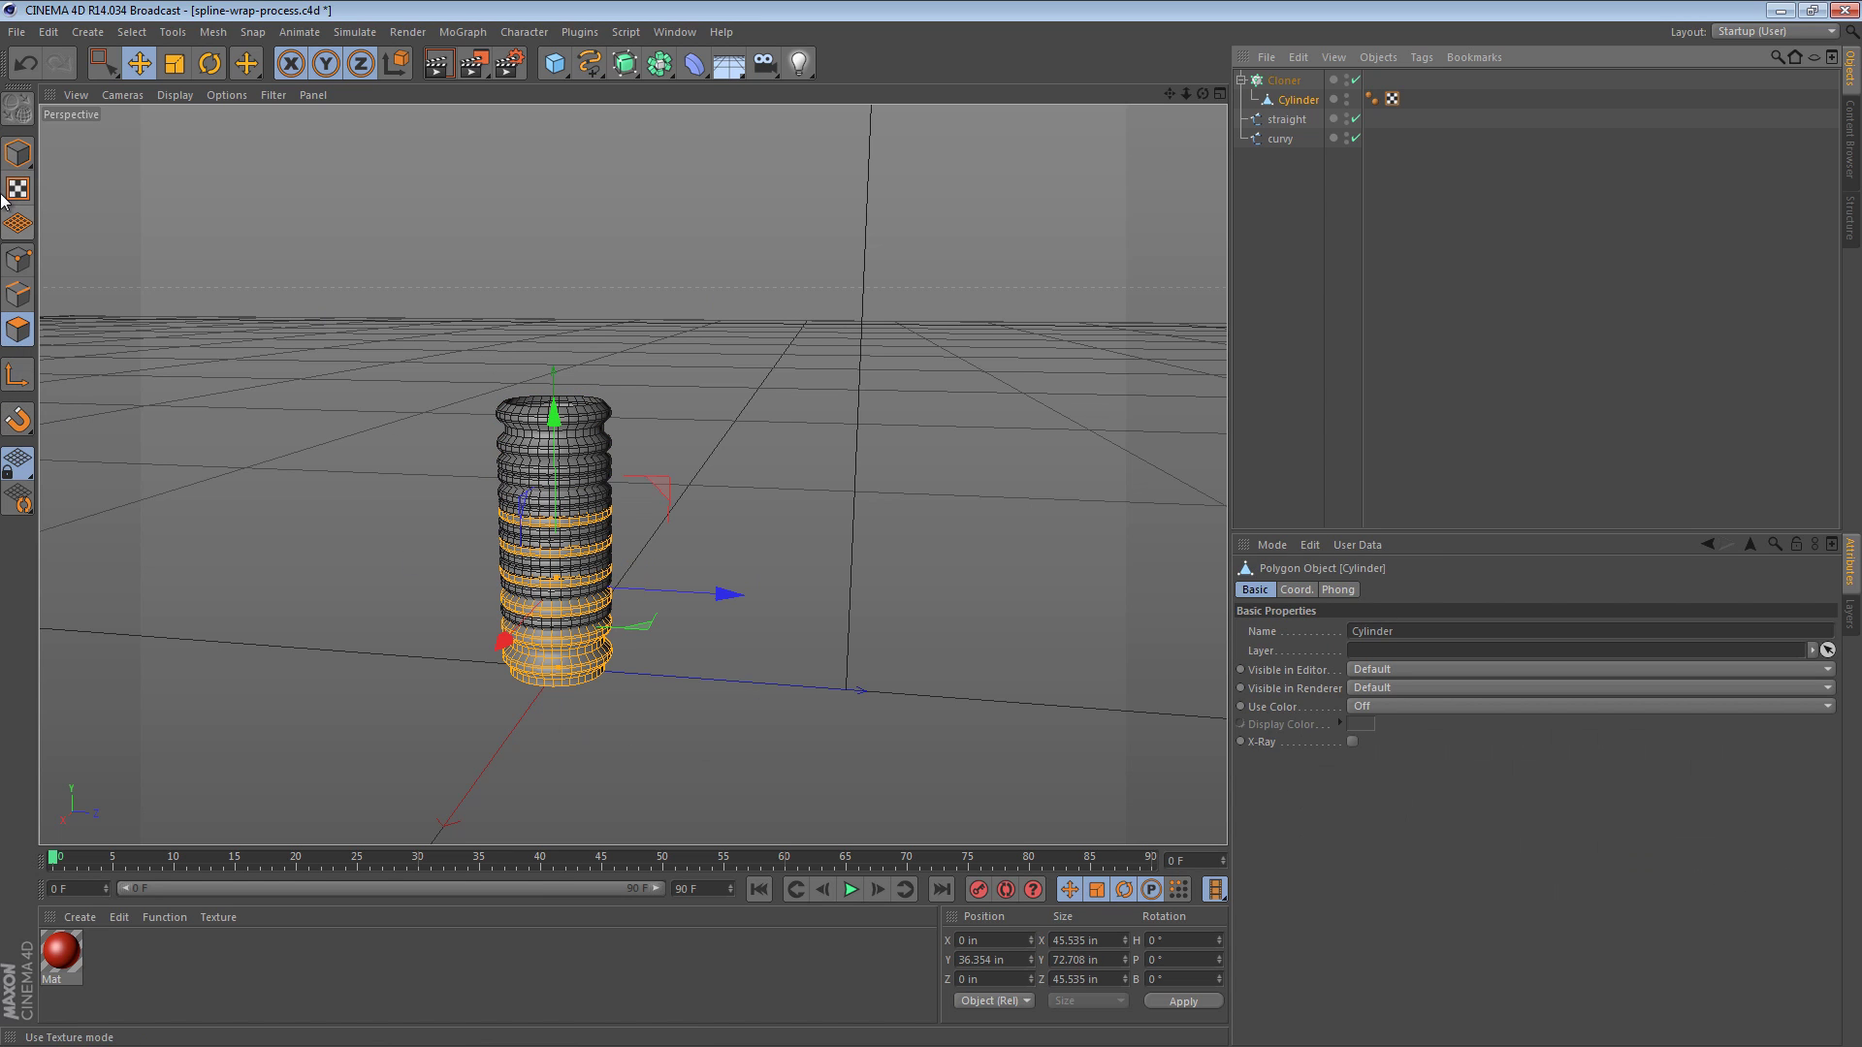
{"action": "left_click", "coordinate": [17, 153]}
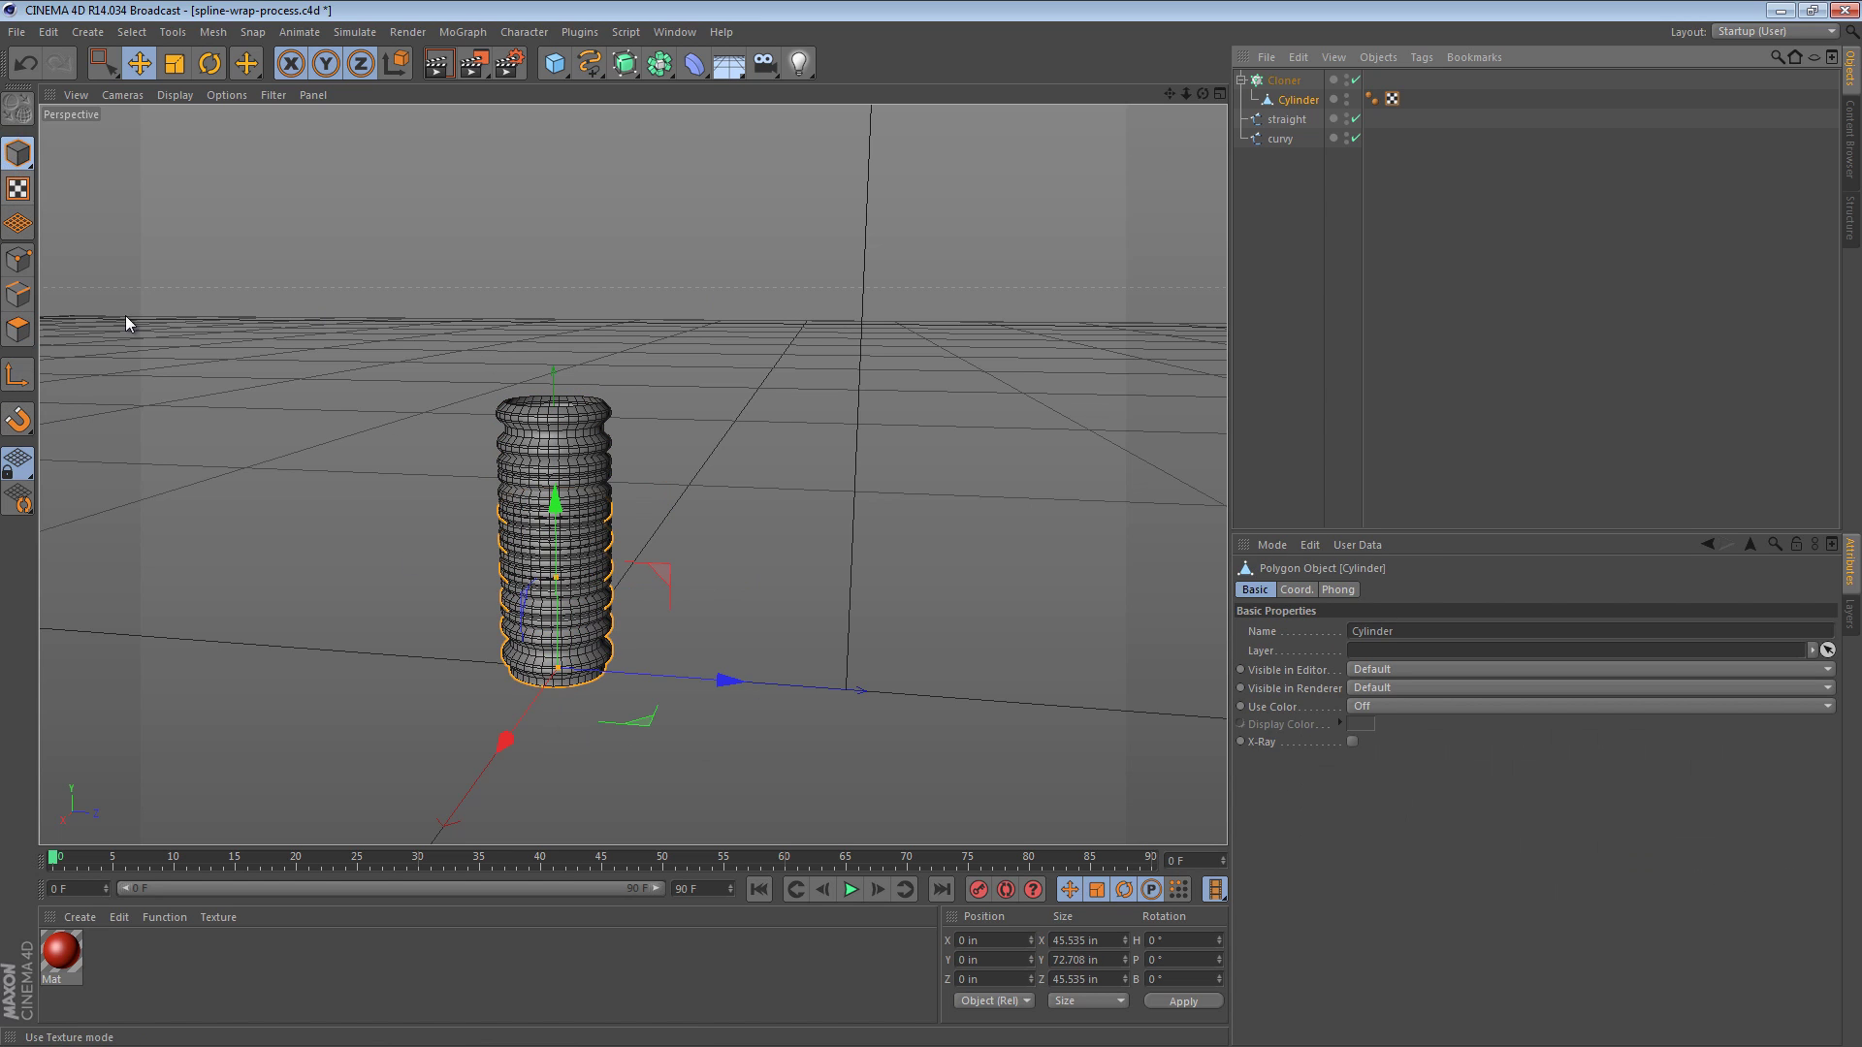
{"action": "left_click", "coordinate": [1108, 960]}
{"action": "key", "text": "ctrl+c"}
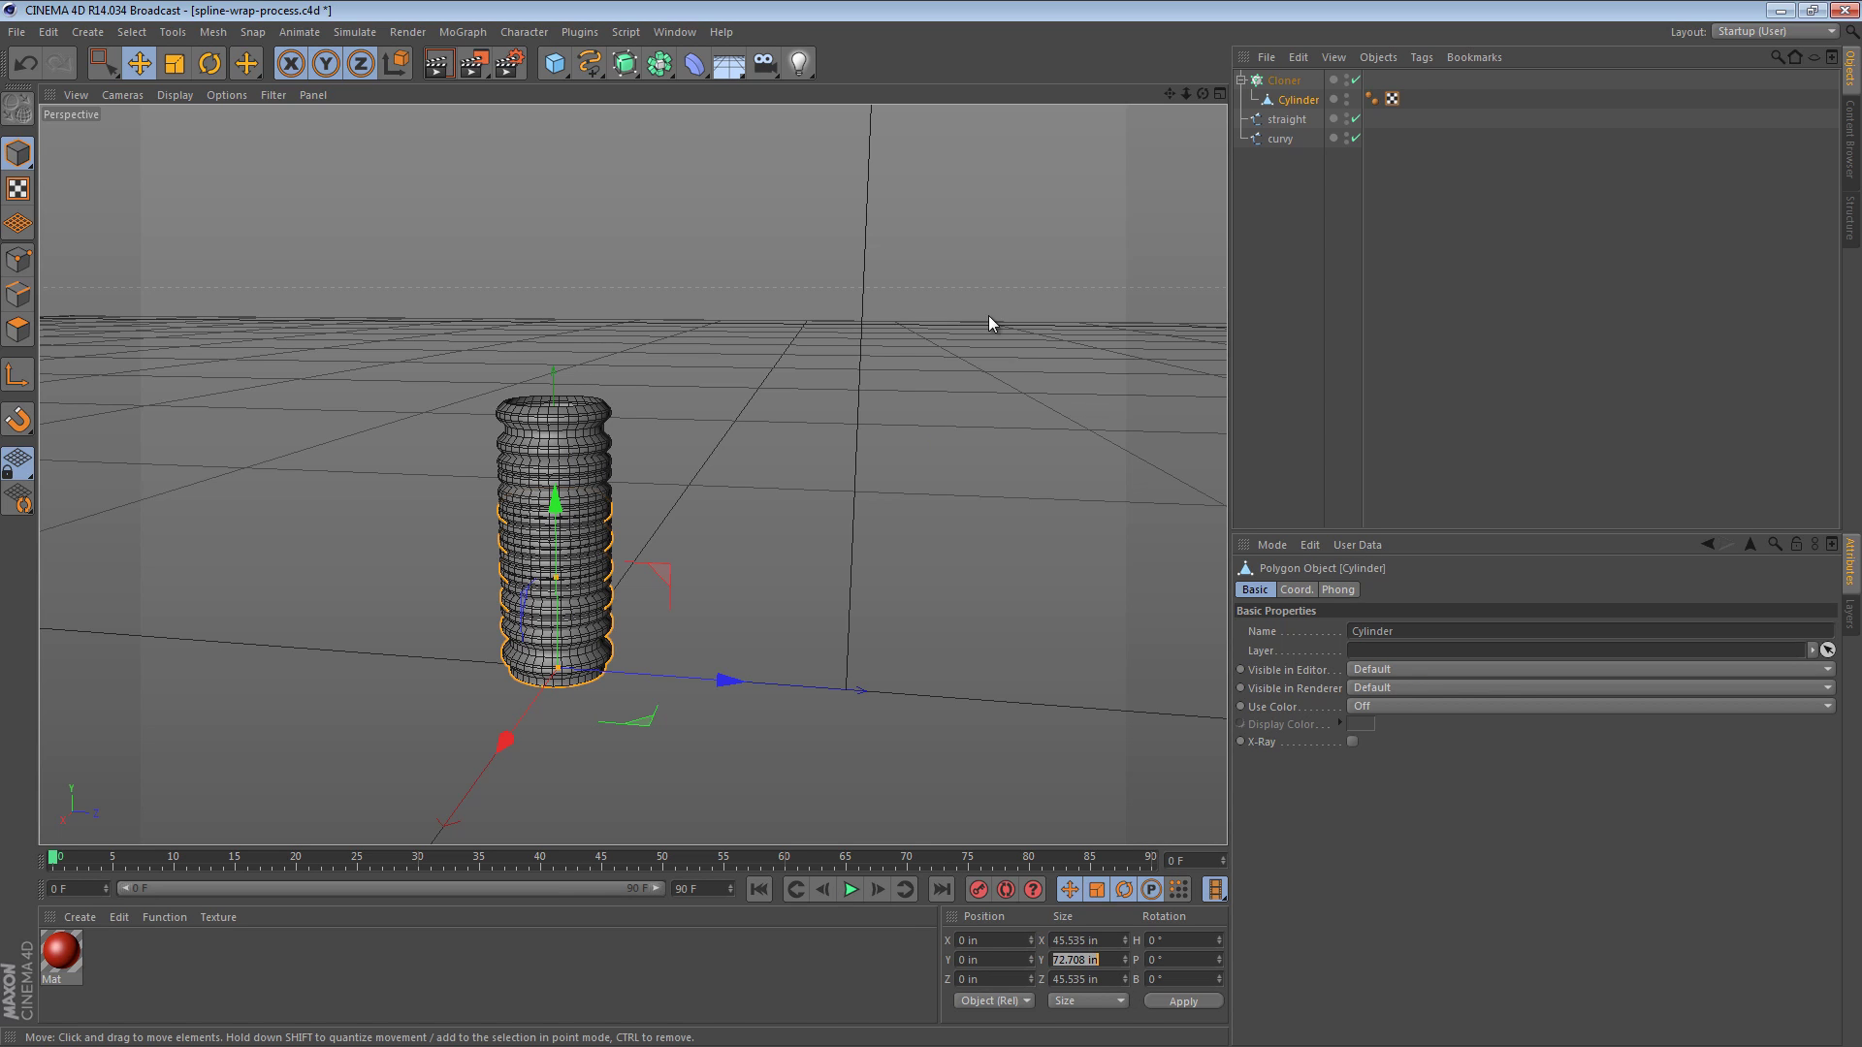
{"action": "left_click", "coordinate": [1284, 81]}
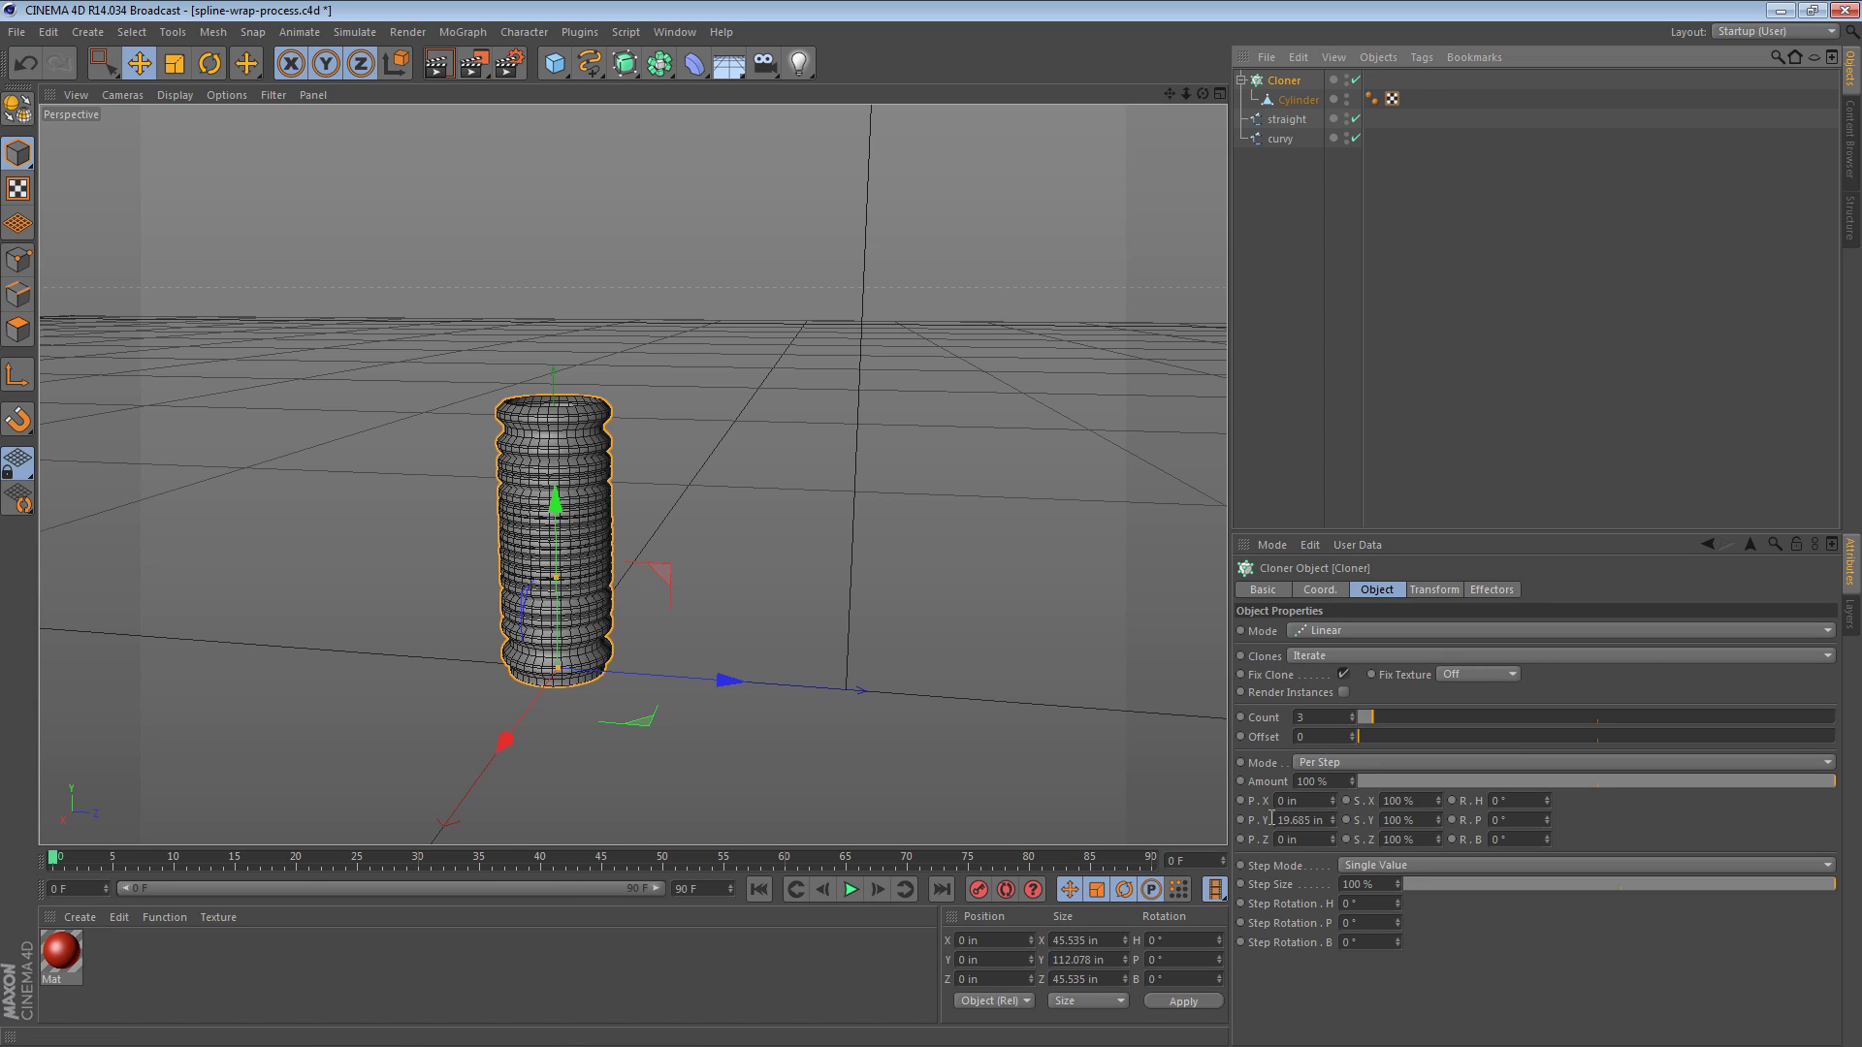
{"action": "left_click", "coordinate": [1289, 820]}
{"action": "key", "text": "ctrl+v"}
{"action": "key", "text": "Return"}
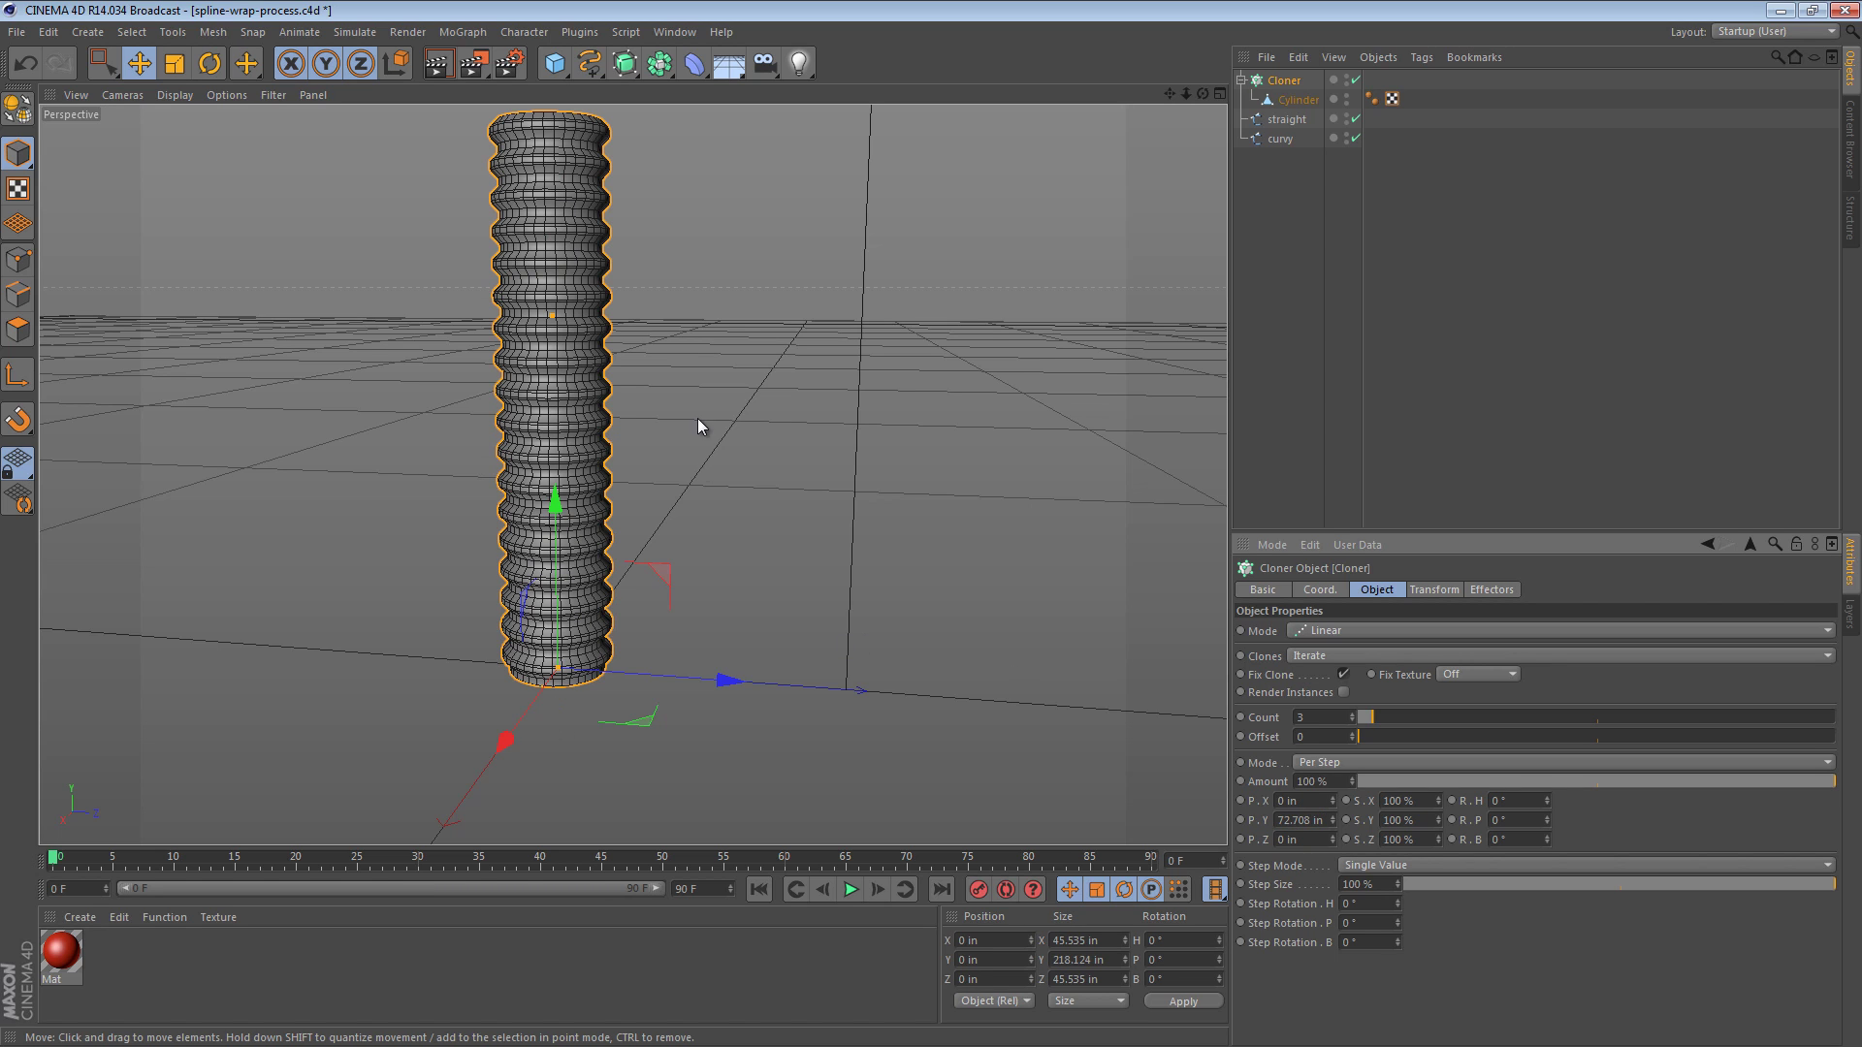
Set the Cloner count to 4 and switch the viewport to Gouraud shading.
{"action": "mouse_move", "coordinate": [573, 358]}
{"action": "left_mouse_down", "text": "alt"}
{"action": "mouse_move", "coordinate": [555, 532]}
{"action": "mouse_move", "coordinate": [555, 407]}
{"action": "left_mouse_up", "text": "alt"}
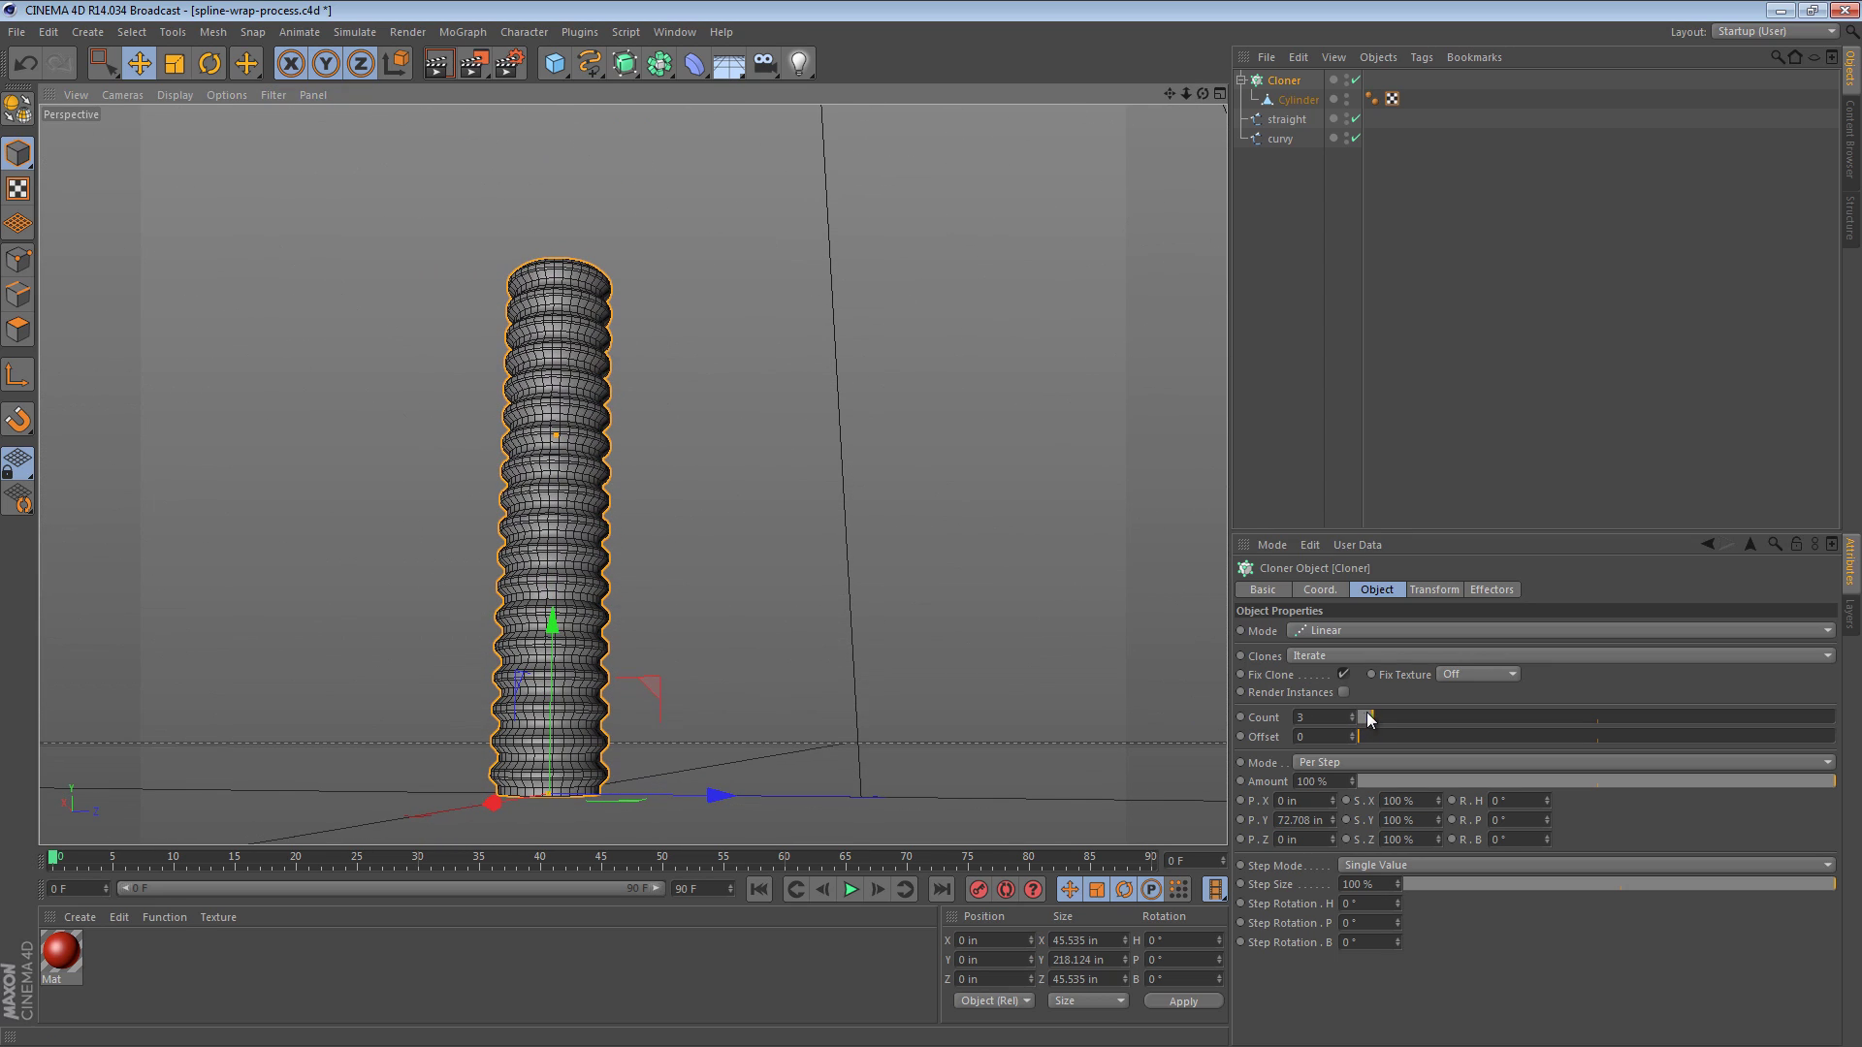
{"action": "mouse_move", "coordinate": [1368, 716]}
{"action": "left_mouse_down"}
{"action": "mouse_move", "coordinate": [1414, 718]}
{"action": "mouse_move", "coordinate": [1360, 715]}
{"action": "mouse_move", "coordinate": [1393, 714]}
{"action": "mouse_move", "coordinate": [1376, 716]}
{"action": "left_mouse_up"}
{"action": "mouse_move", "coordinate": [579, 299]}
{"action": "left_mouse_down", "text": "alt"}
{"action": "mouse_move", "coordinate": [567, 417]}
{"action": "mouse_move", "coordinate": [586, 361]}
{"action": "left_mouse_up", "text": "alt"}
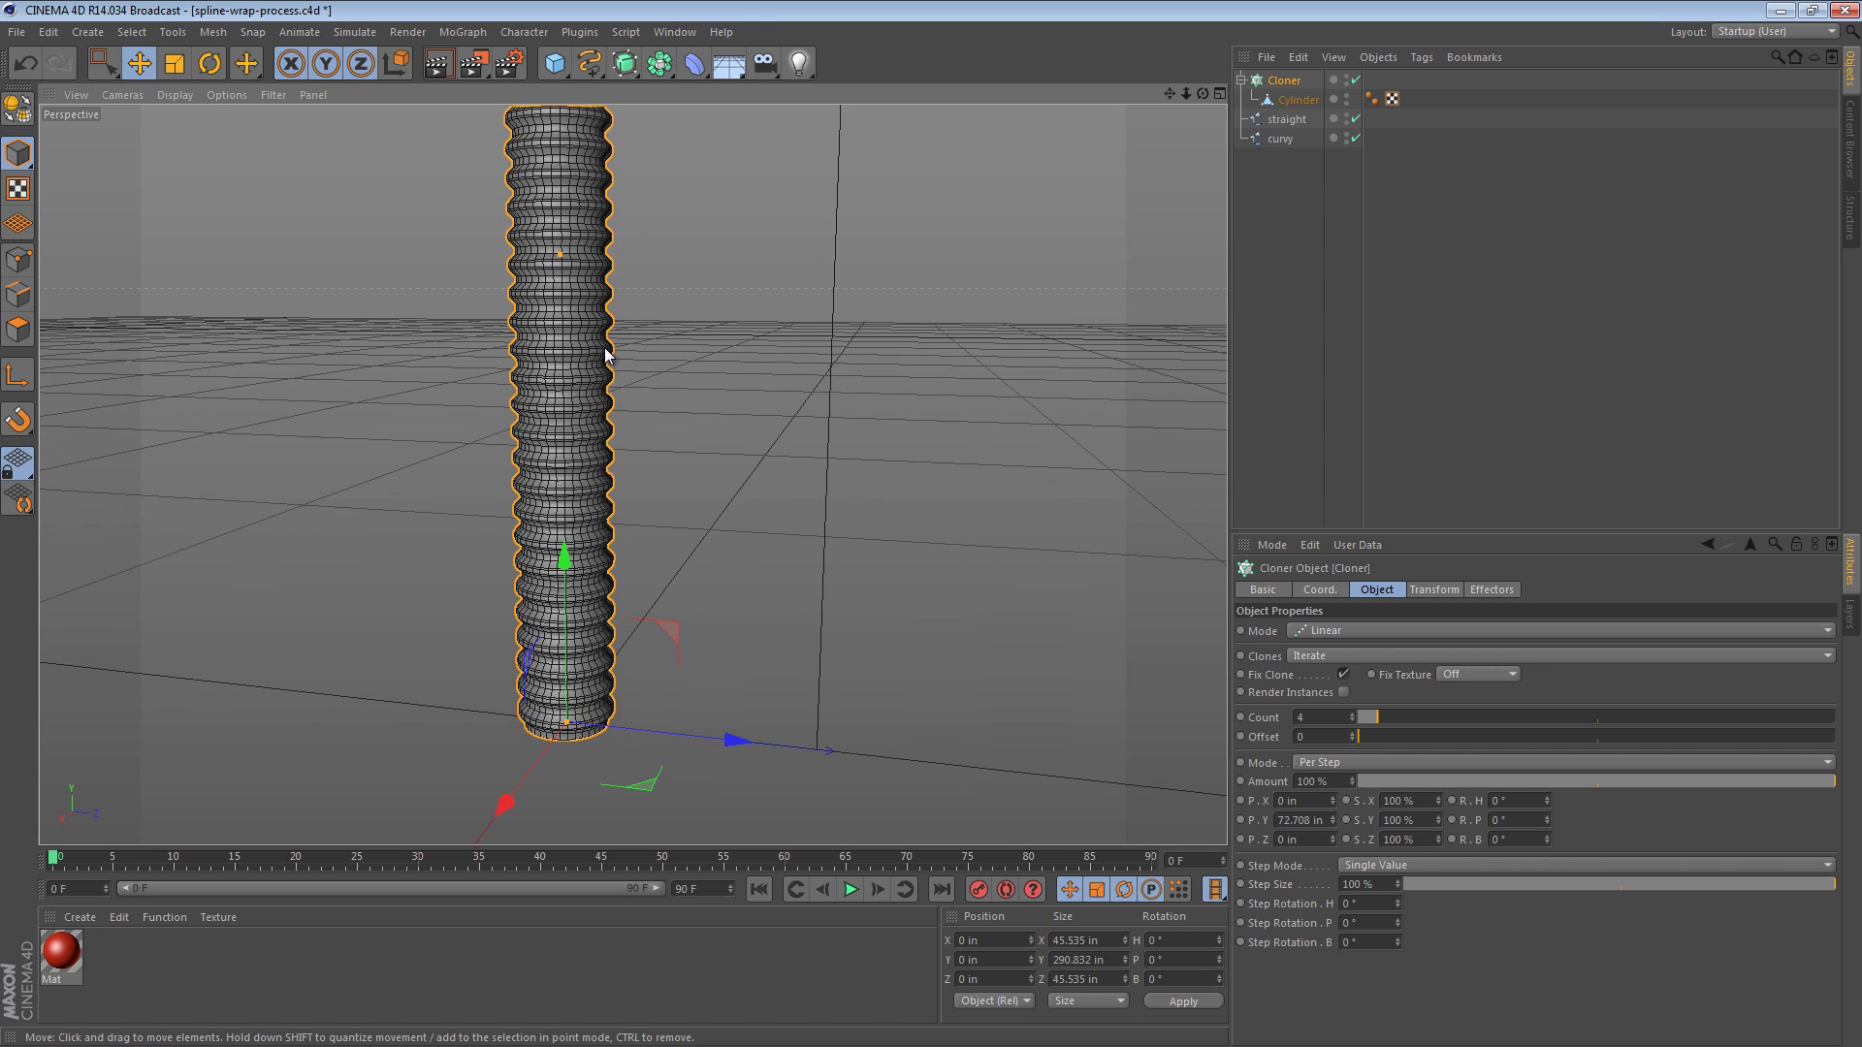
{"action": "key", "text": "n"}
{"action": "key", "text": "a"}
{"action": "mouse_move", "coordinate": [542, 548]}
{"action": "right_mouse_down", "text": "alt"}
{"action": "mouse_move", "coordinate": [898, 547]}
{"action": "mouse_move", "coordinate": [915, 566]}
{"action": "mouse_move", "coordinate": [748, 595]}
{"action": "mouse_move", "coordinate": [715, 387]}
{"action": "mouse_move", "coordinate": [712, 464]}
{"action": "mouse_move", "coordinate": [828, 462]}
{"action": "mouse_move", "coordinate": [858, 448]}
{"action": "mouse_move", "coordinate": [835, 444]}
{"action": "mouse_move", "coordinate": [852, 415]}
{"action": "right_mouse_up", "text": "alt"}
{"action": "left_click_drag", "start_coordinate": [853, 423], "coordinate": [867, 458], "text": "alt"}
{"action": "right_click_drag", "start_coordinate": [866, 458], "coordinate": [688, 427], "text": "alt"}
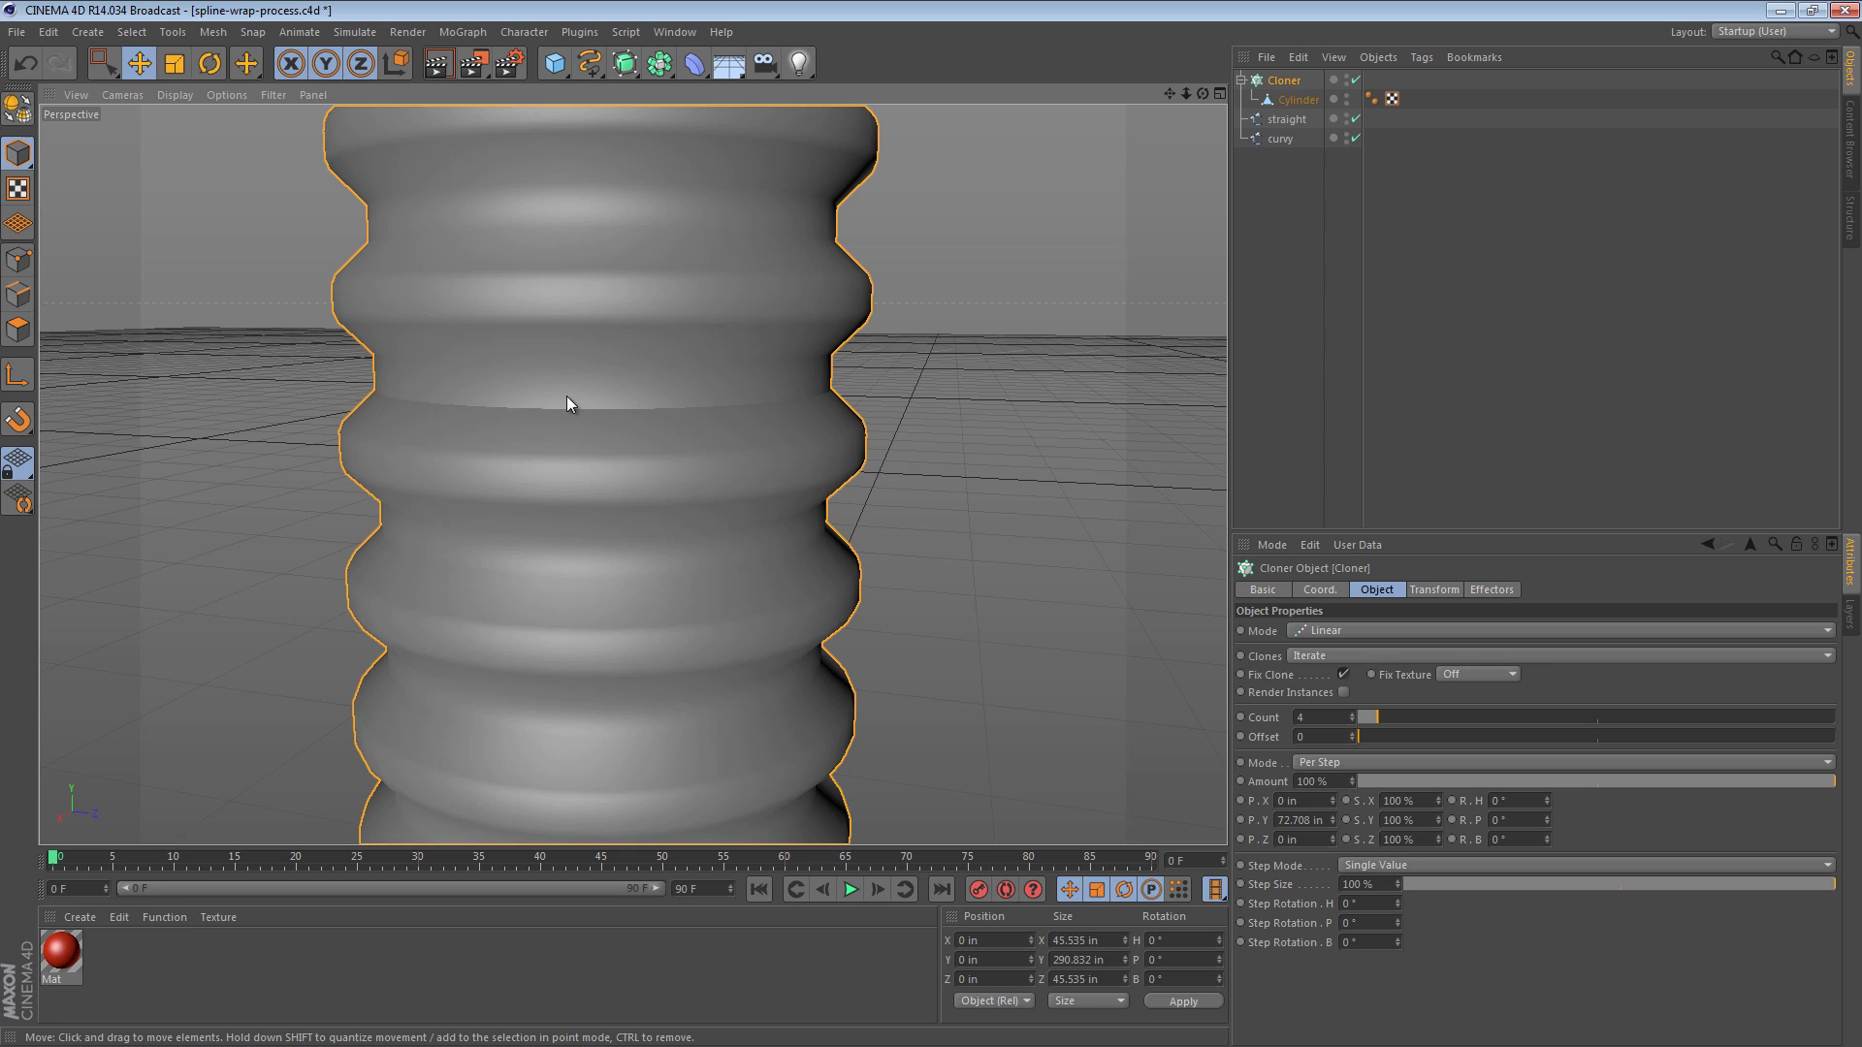
Add a Connect object and make the Cloner its child.
{"action": "left_click", "coordinate": [660, 64]}
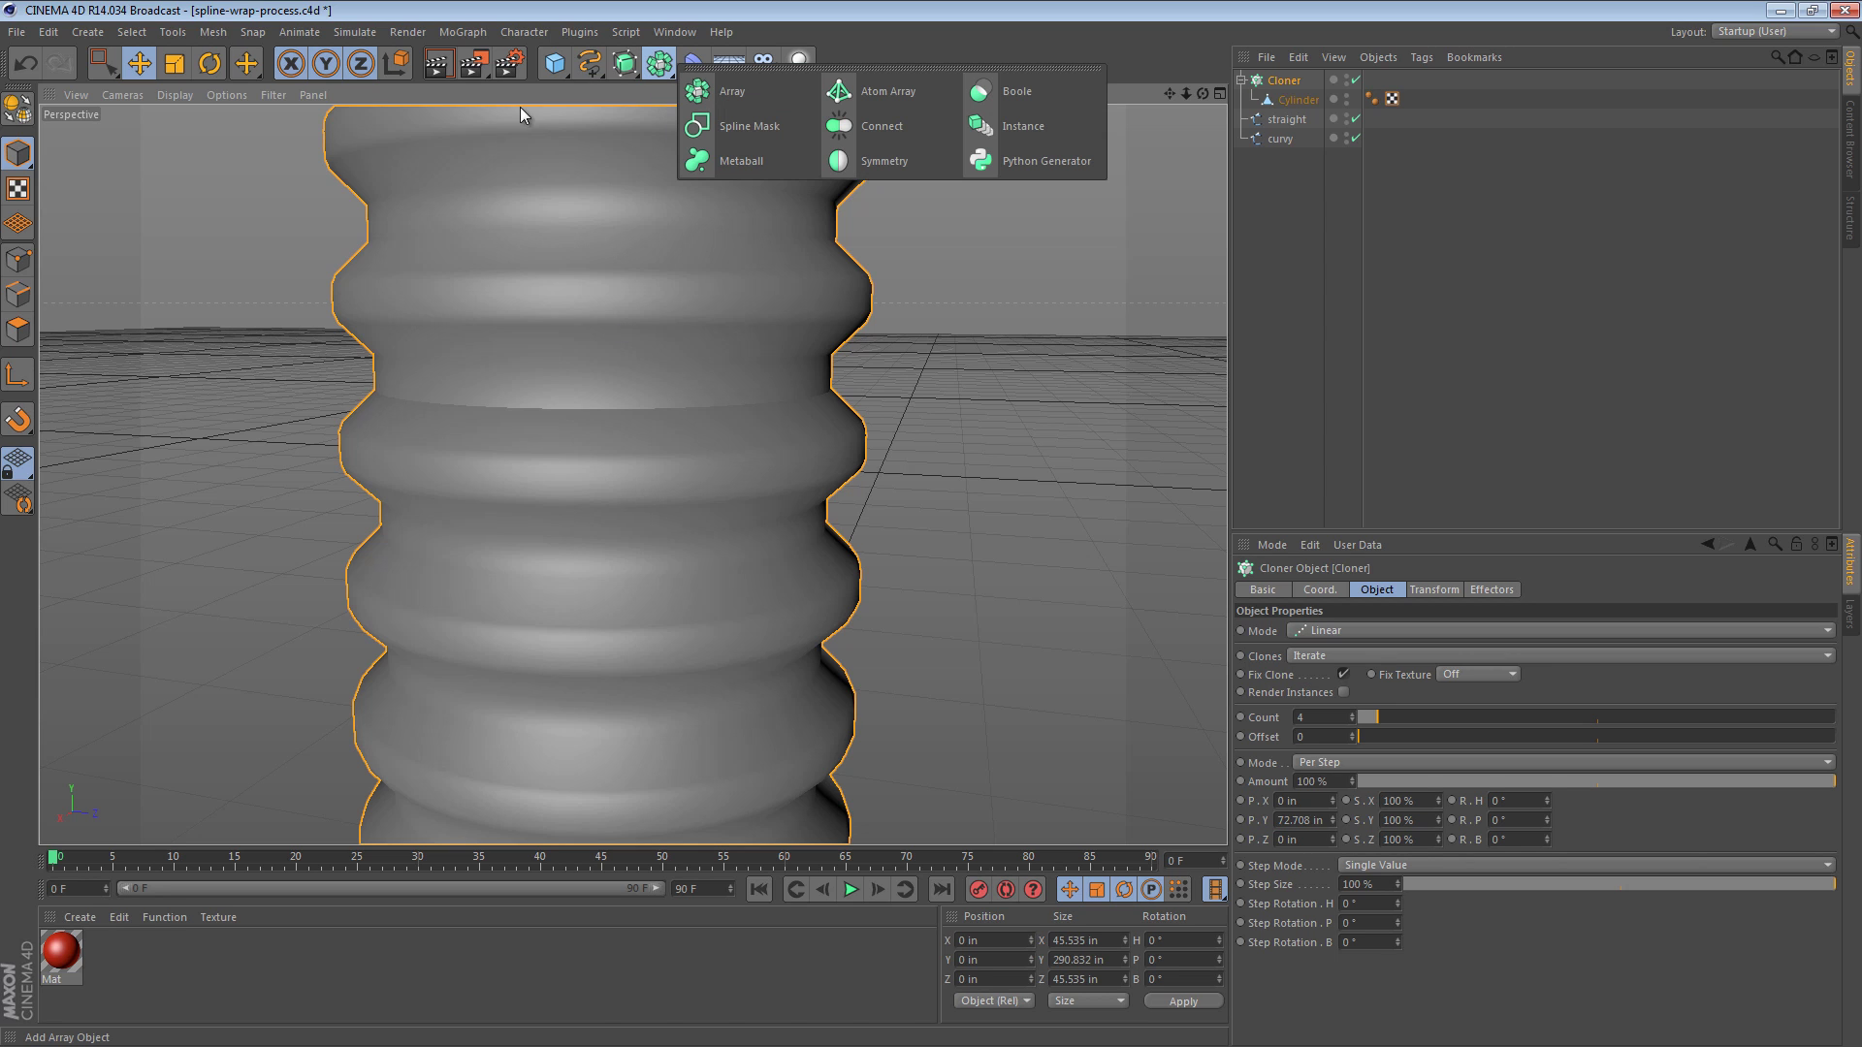
{"action": "left_click", "coordinate": [883, 126]}
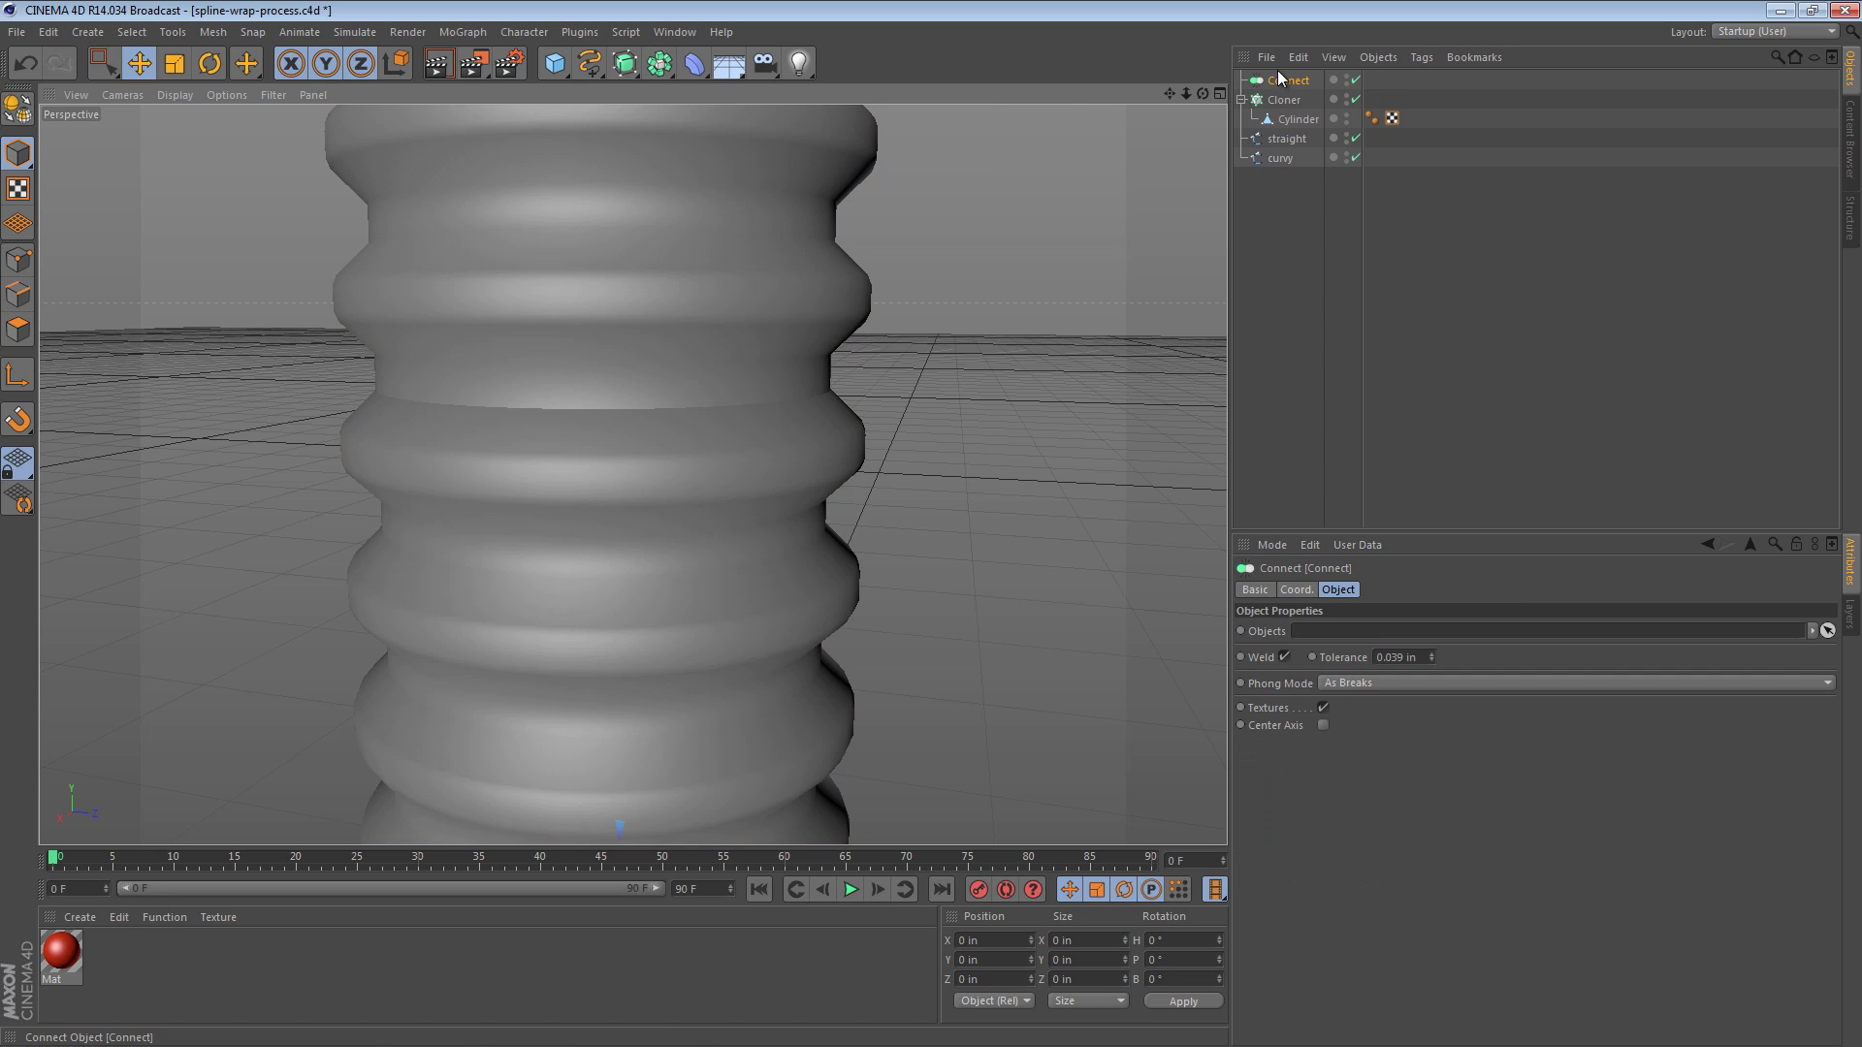
{"action": "left_click", "coordinate": [1286, 101]}
{"action": "left_click_drag", "start_coordinate": [1288, 107], "coordinate": [1290, 82]}
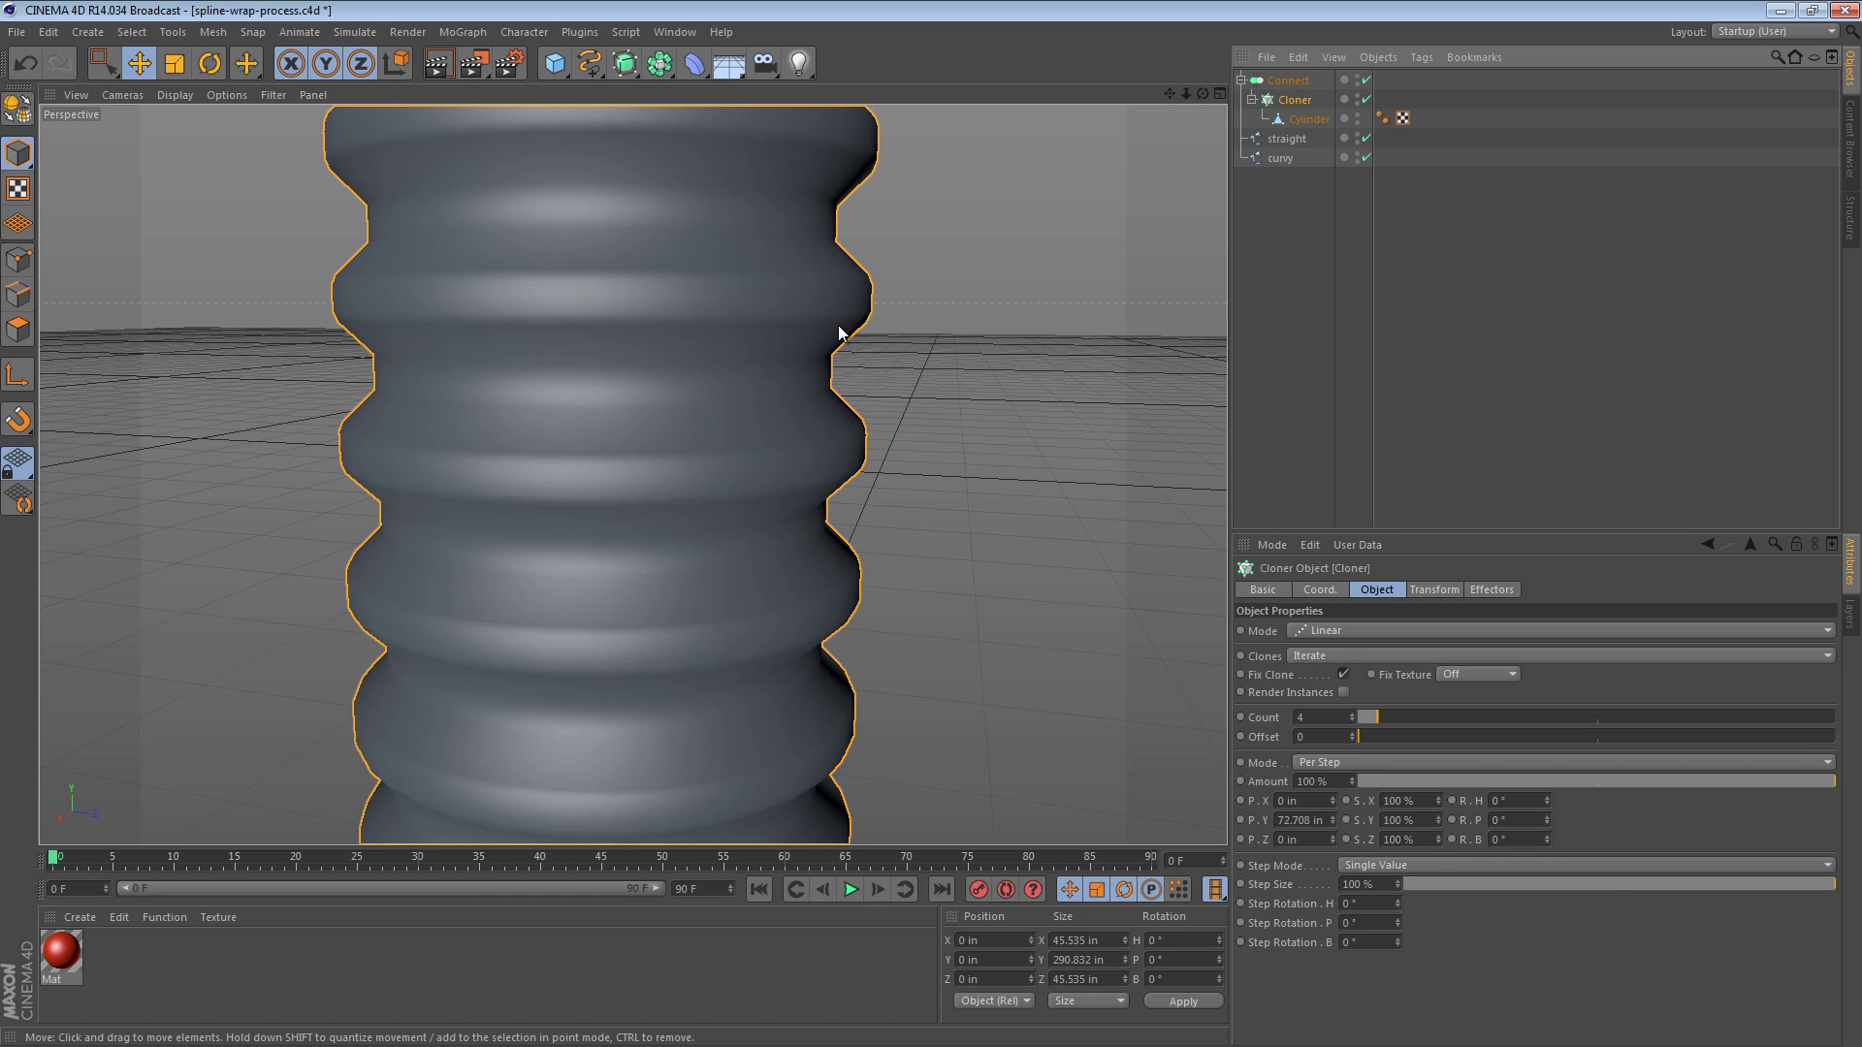
{"action": "left_click", "coordinate": [886, 311]}
{"action": "scroll", "coordinate": [809, 330], "scroll_direction": "down", "scroll_amount": 5}
{"action": "scroll", "coordinate": [692, 225], "scroll_direction": "down", "scroll_amount": 5}
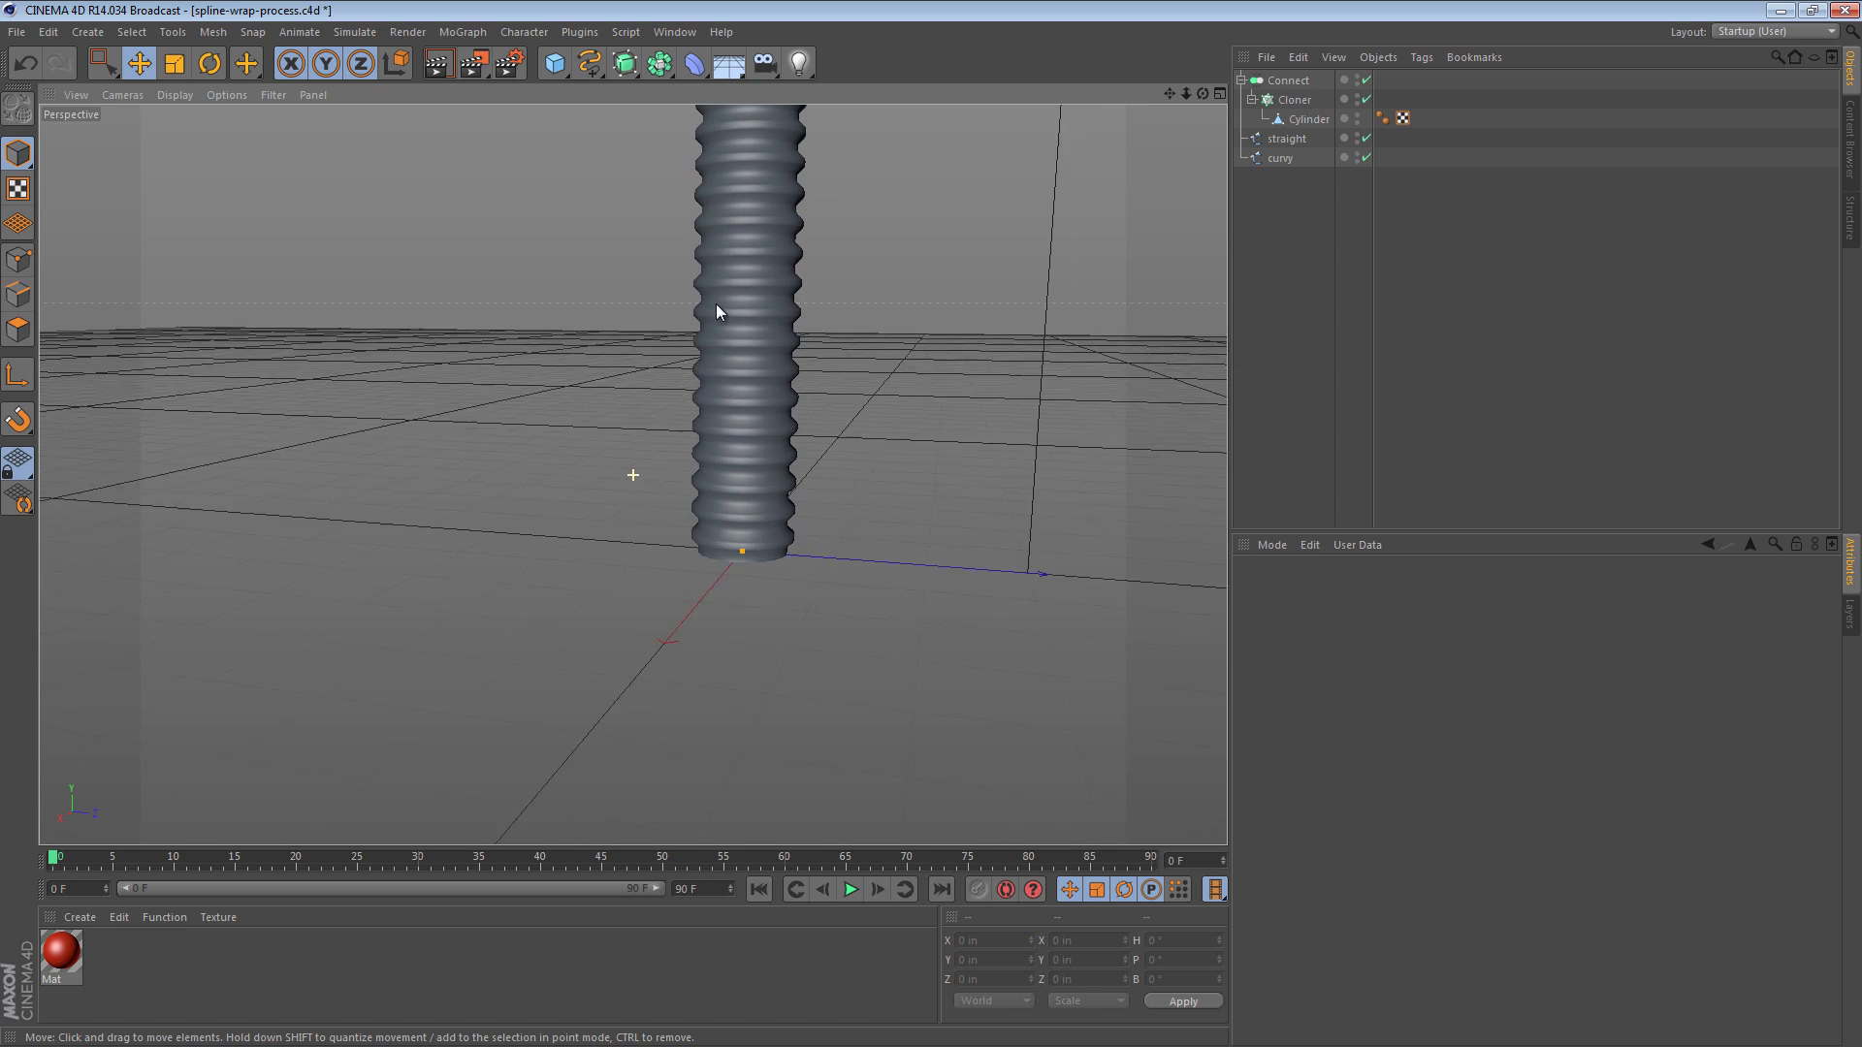
{"action": "scroll", "coordinate": [708, 417], "scroll_direction": "down", "scroll_amount": 5}
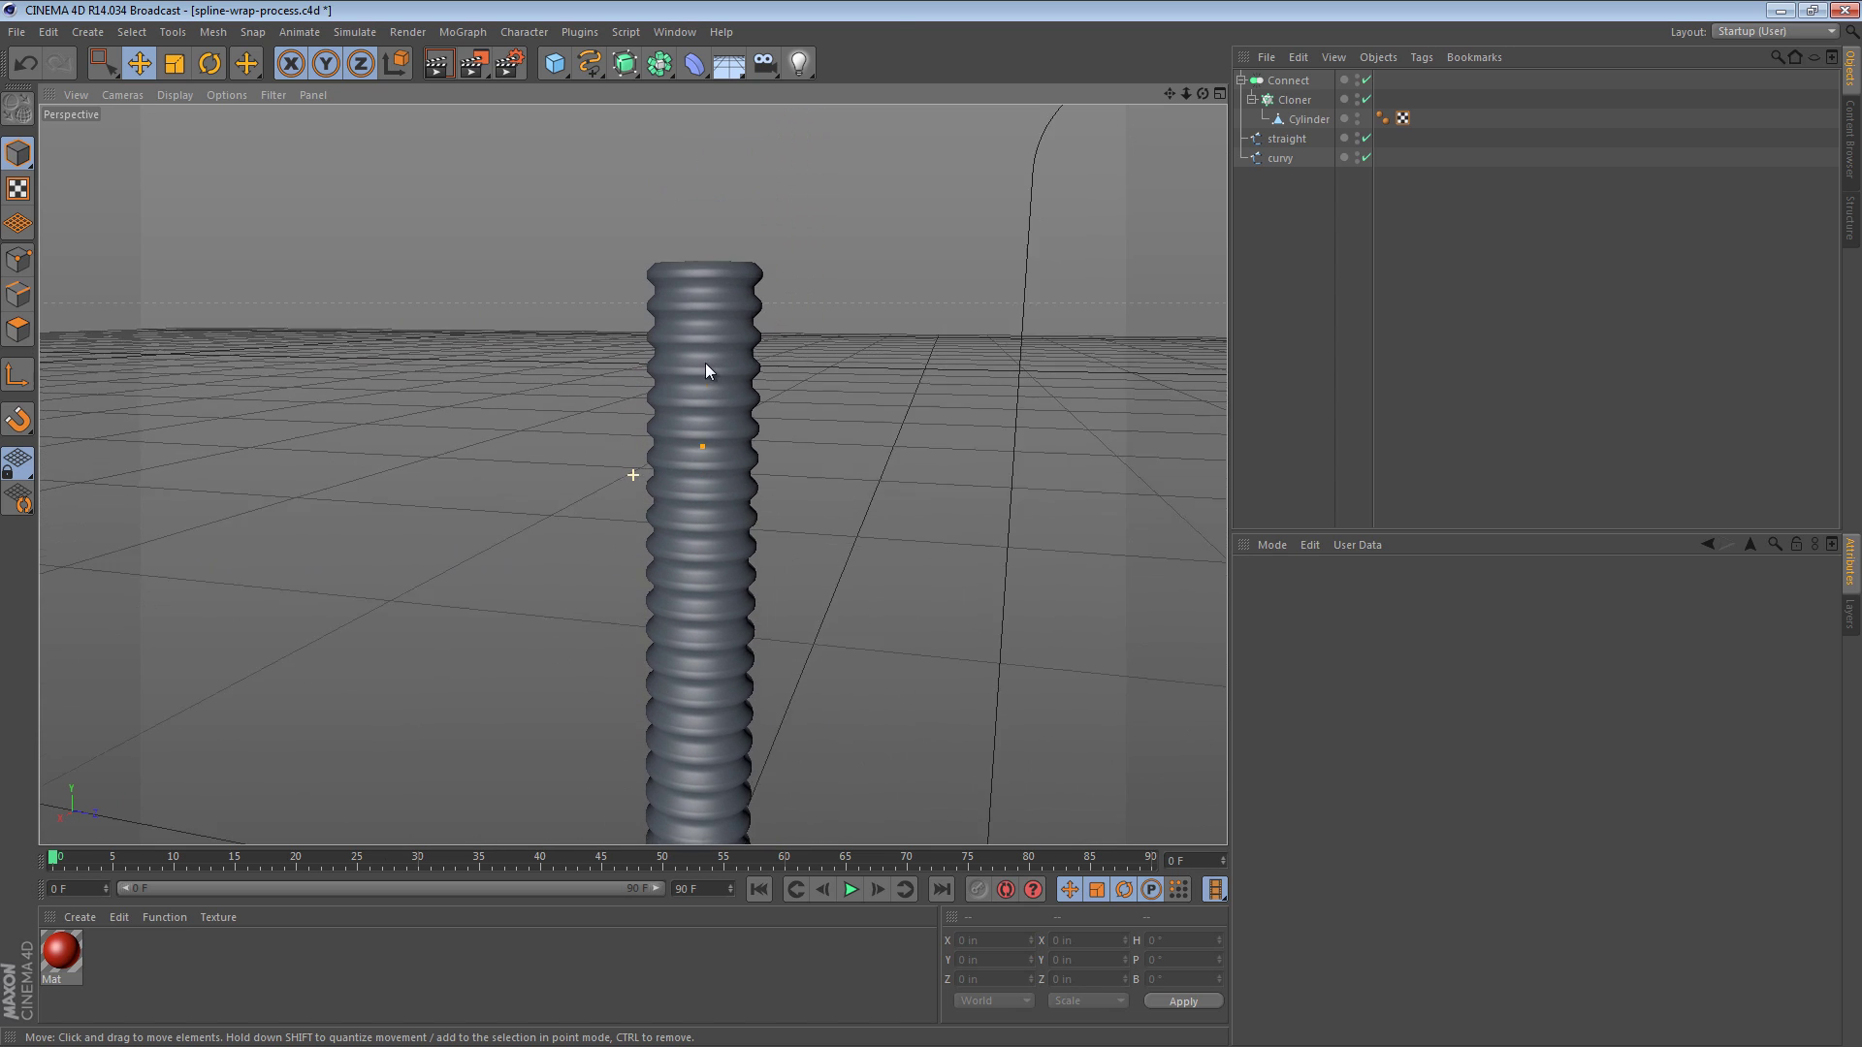
{"action": "left_click_drag", "start_coordinate": [702, 358], "coordinate": [303, 408], "text": "alt"}
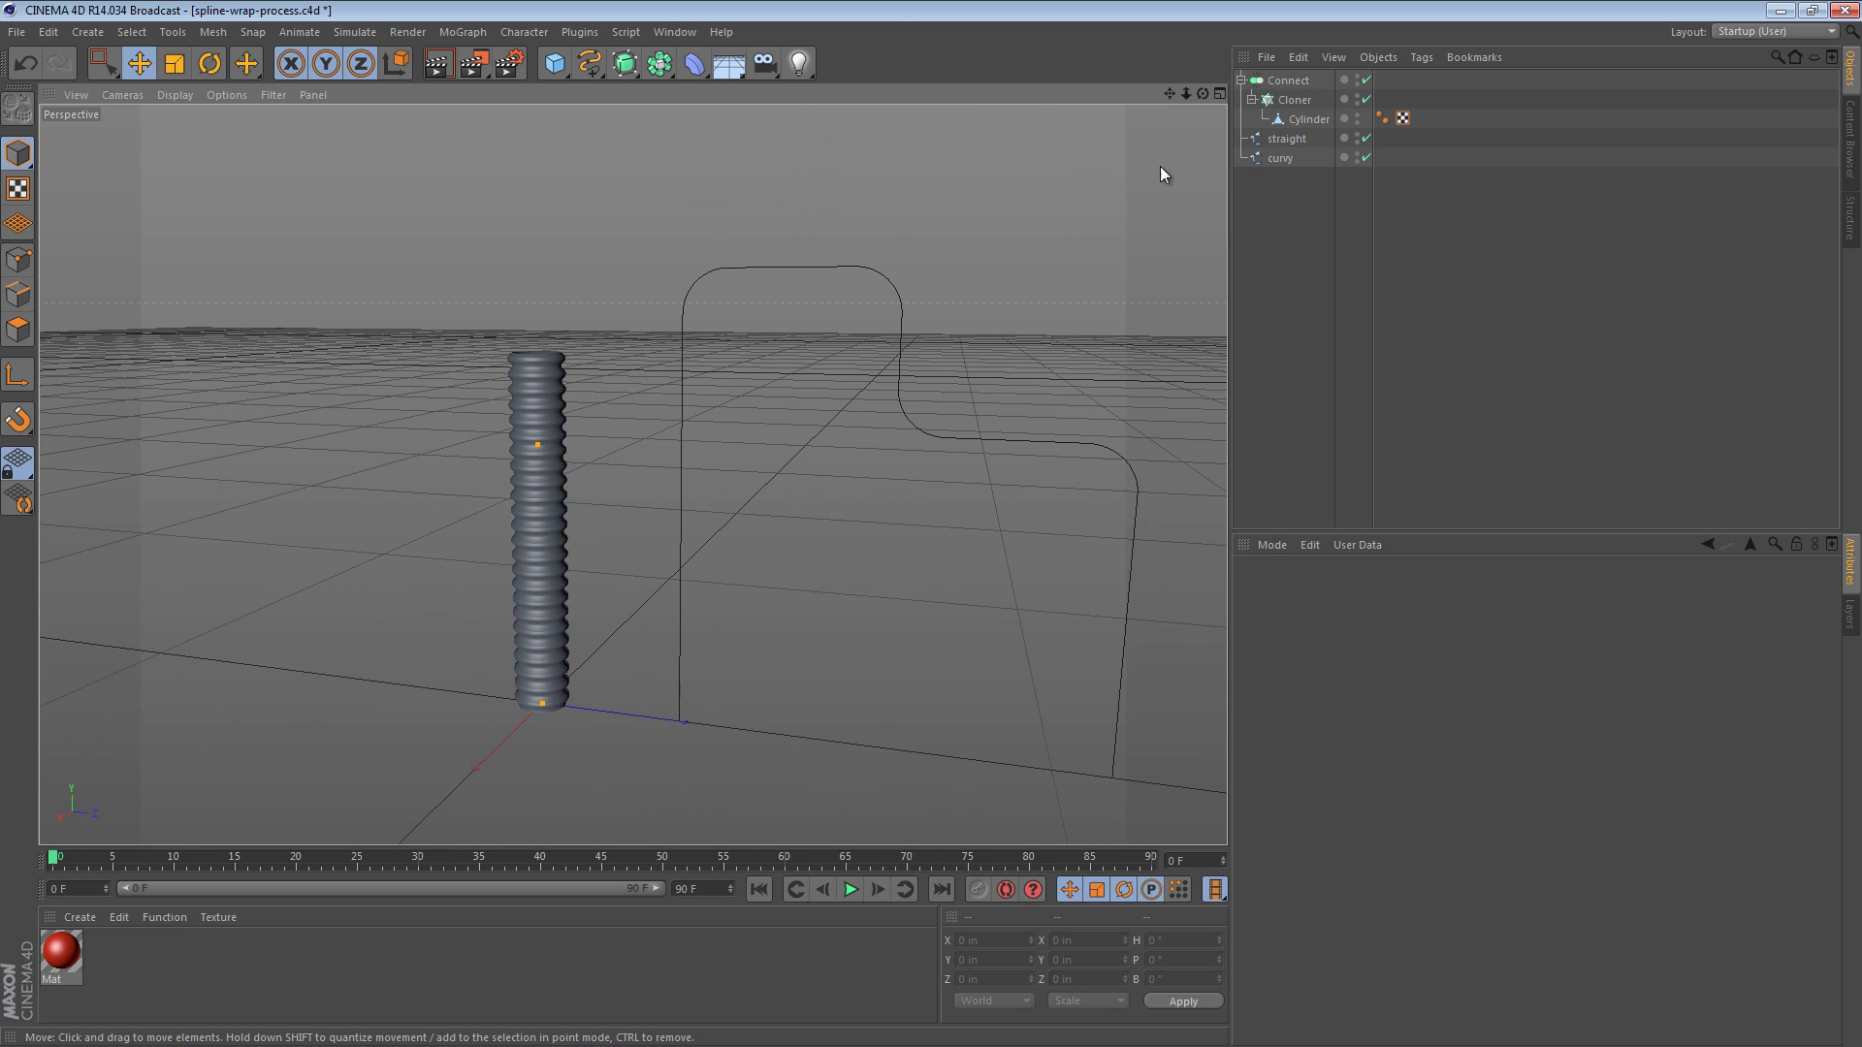
Try a Cloner count of 15, then undo back to 4.
{"action": "left_click", "coordinate": [1291, 100]}
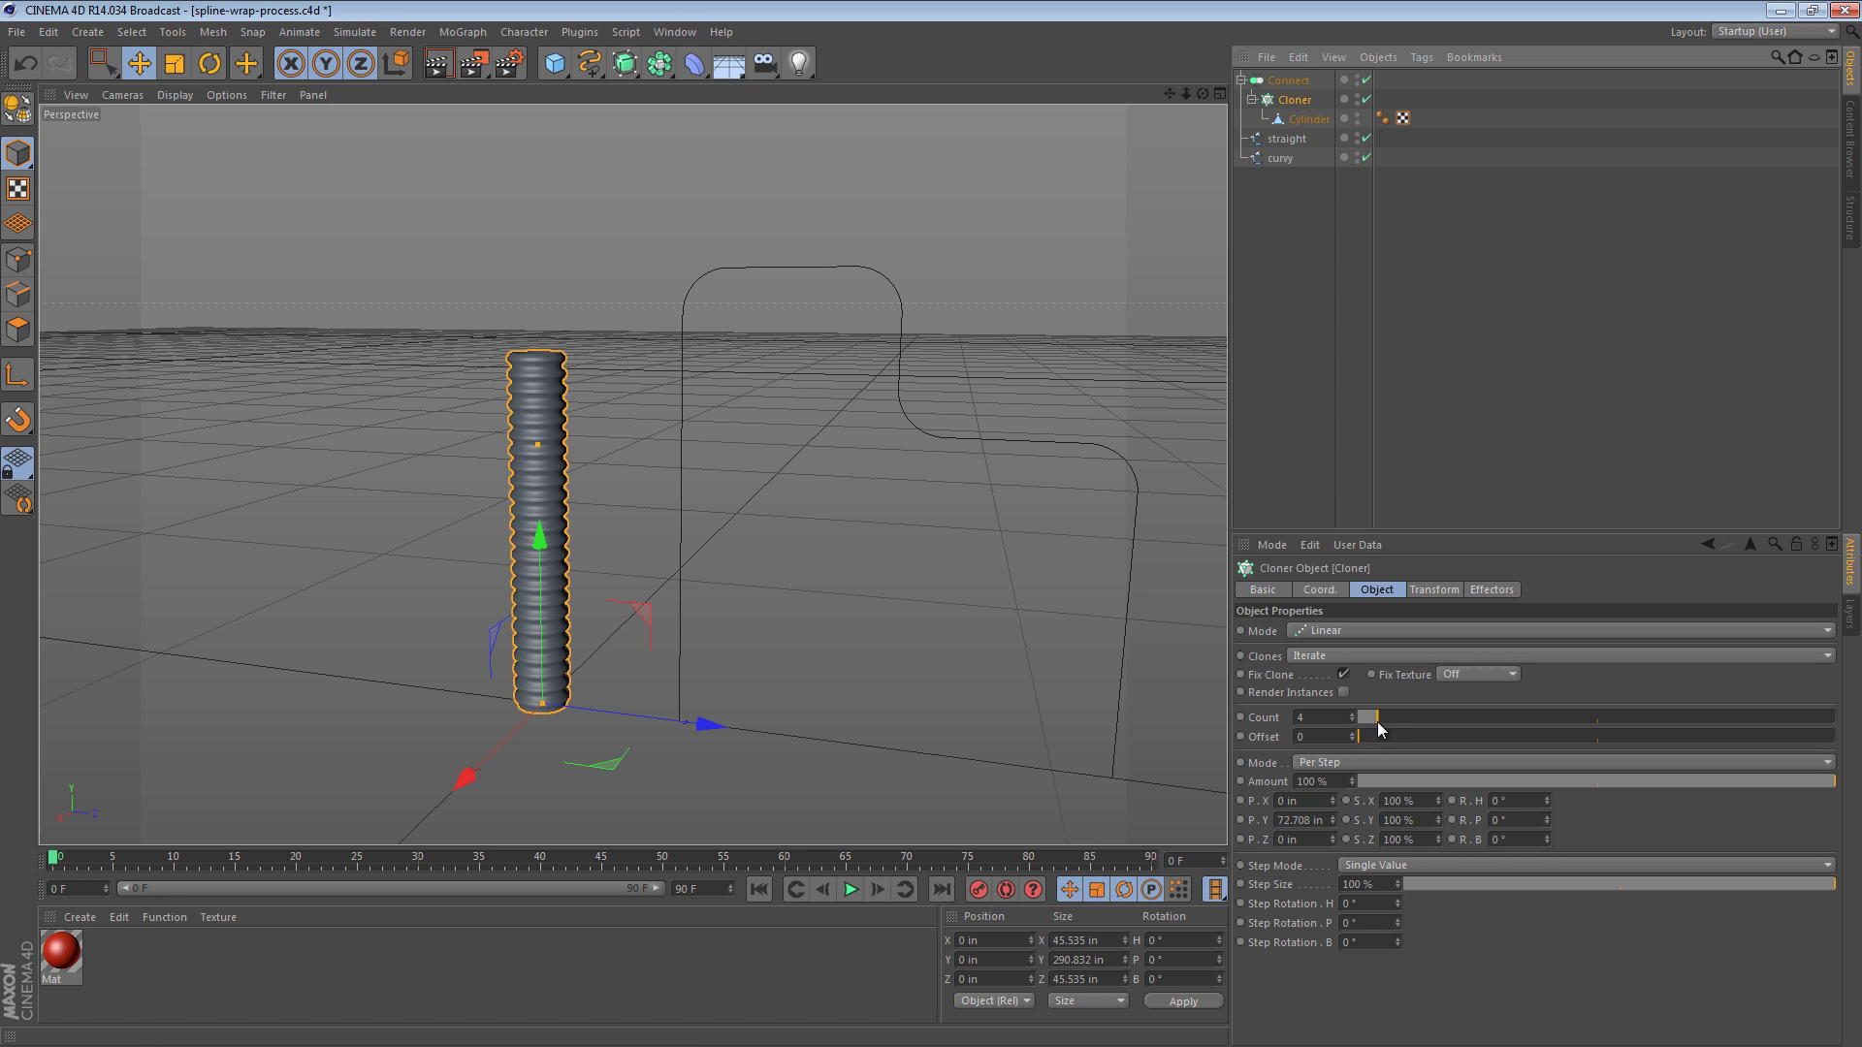
{"action": "left_click_drag", "start_coordinate": [1377, 719], "coordinate": [1469, 712]}
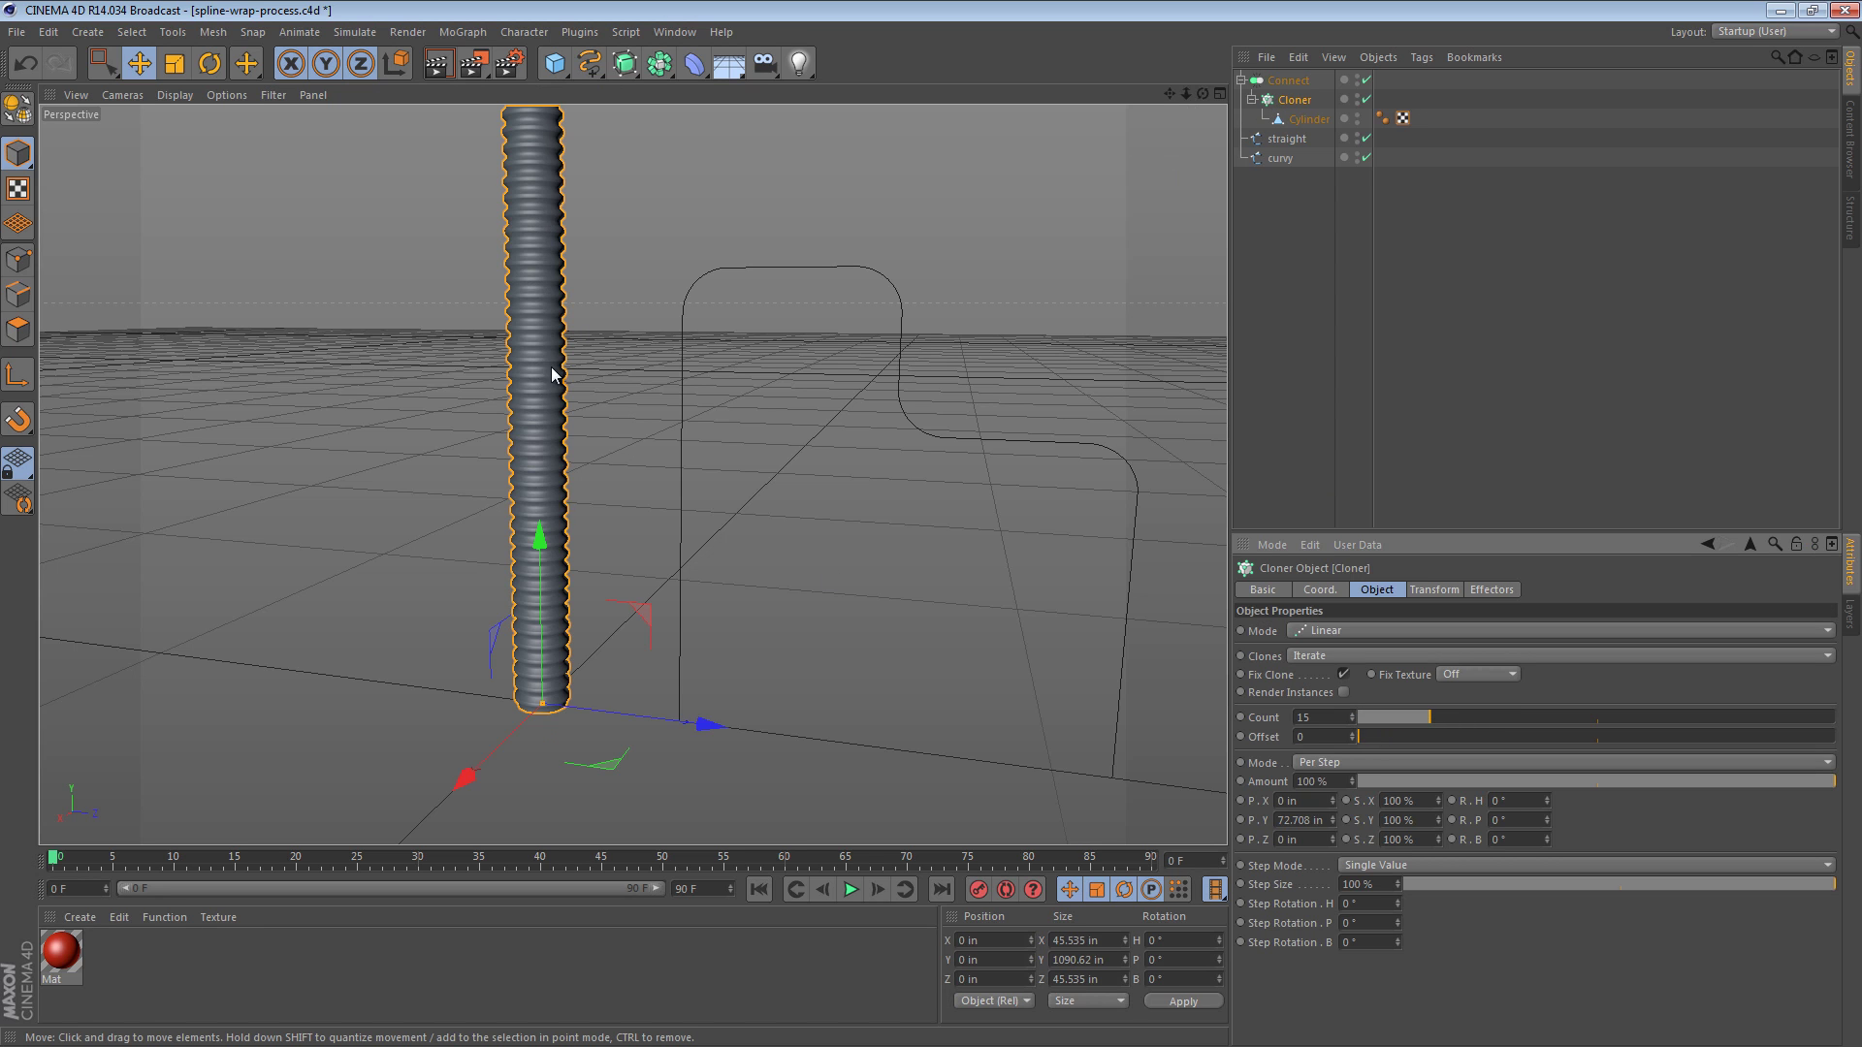
{"action": "mouse_move", "coordinate": [525, 214]}
{"action": "middle_mouse_down", "text": "alt"}
{"action": "mouse_move", "coordinate": [534, 747]}
{"action": "mouse_move", "coordinate": [547, 421]}
{"action": "mouse_move", "coordinate": [525, 227]}
{"action": "middle_mouse_up", "text": "alt"}
{"action": "key", "text": "ctrl+z"}
Apply the red Mat material to the Connect tube.
{"action": "left_click", "coordinate": [1282, 282]}
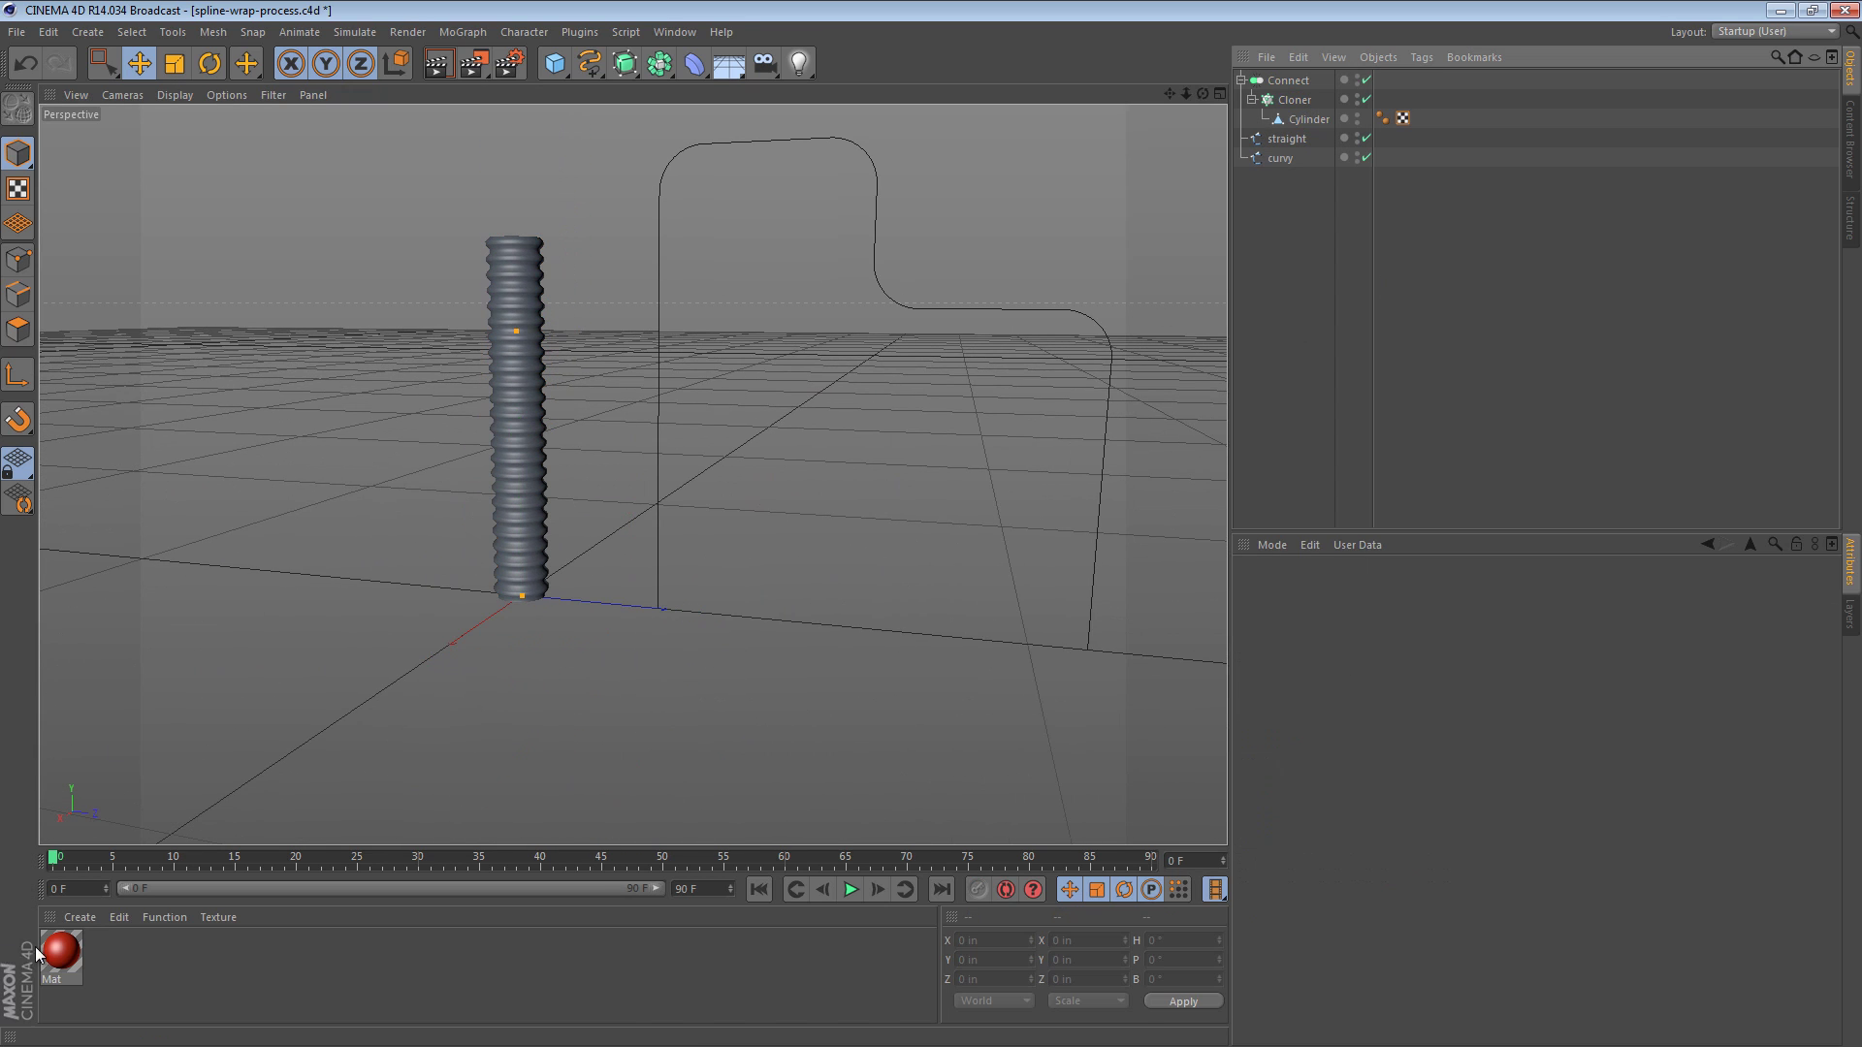
{"action": "left_click_drag", "start_coordinate": [60, 950], "coordinate": [1289, 80]}
{"action": "left_click", "coordinate": [1294, 227]}
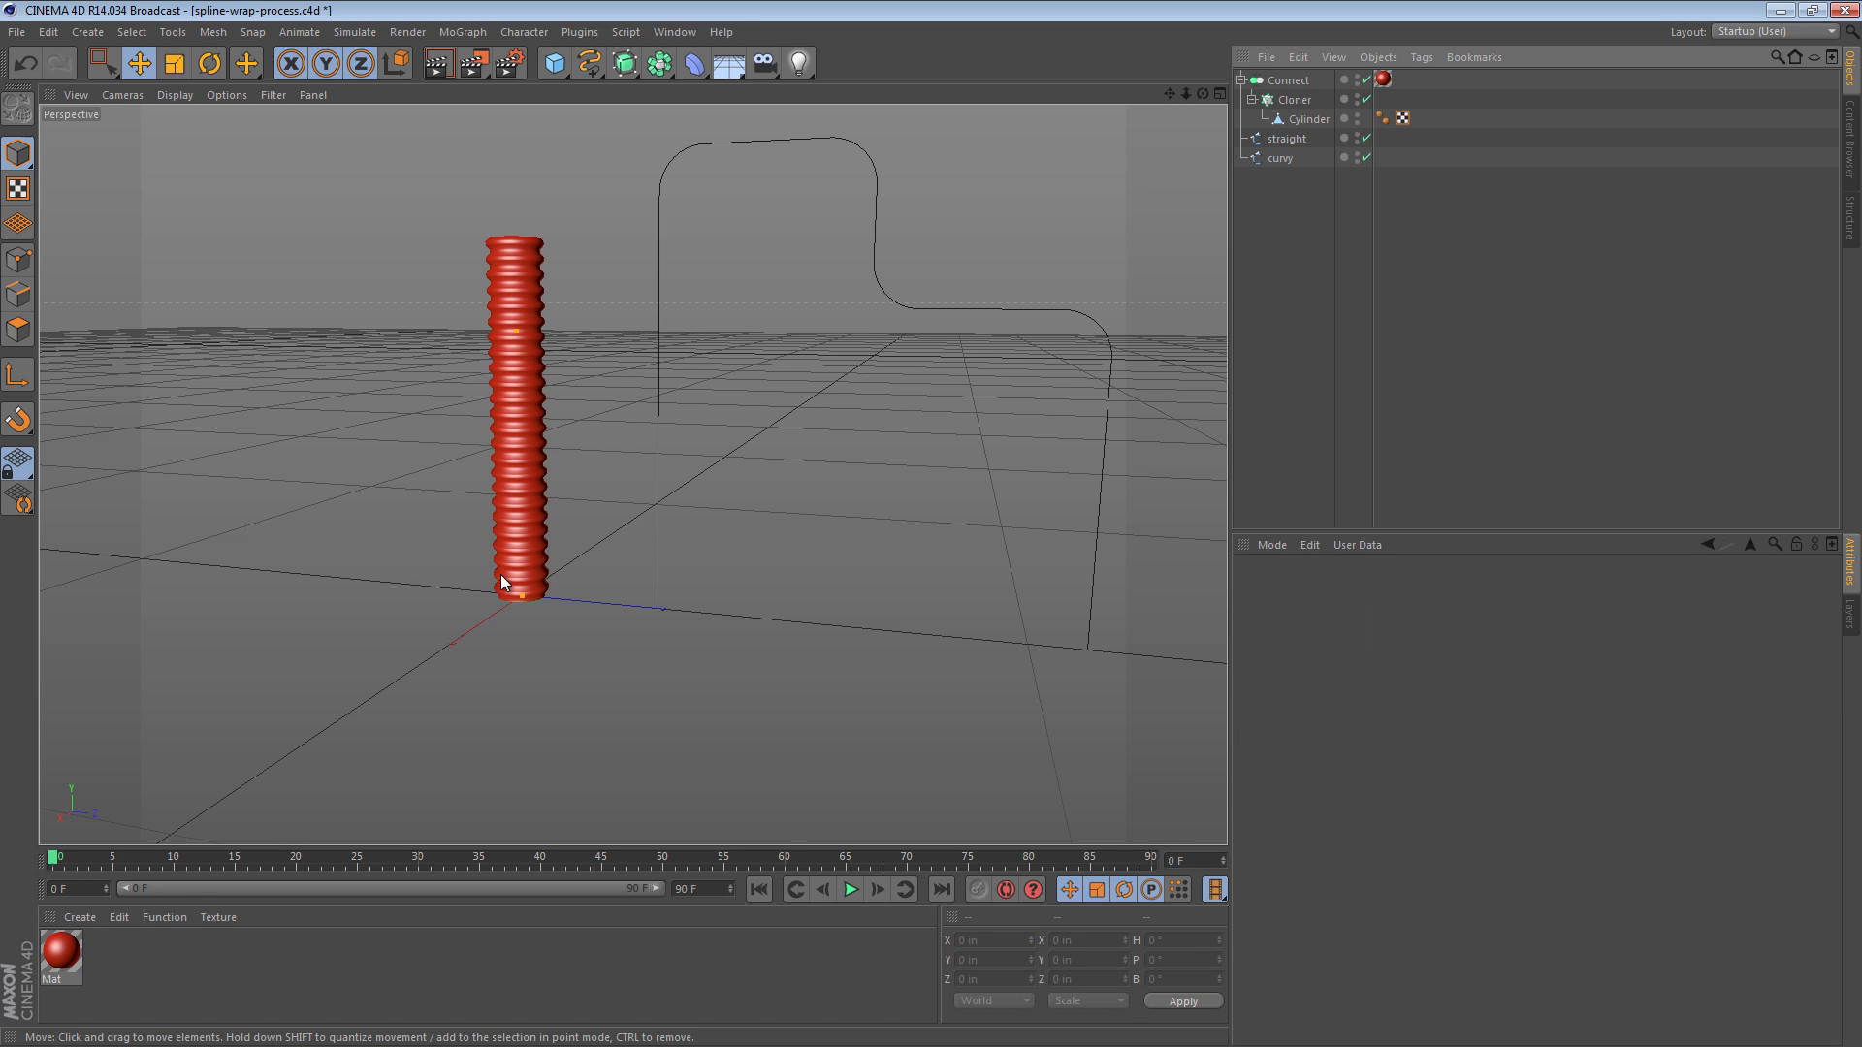
Darken Mat's colour by lowering its V value to 60%.
{"action": "left_click", "coordinate": [60, 950]}
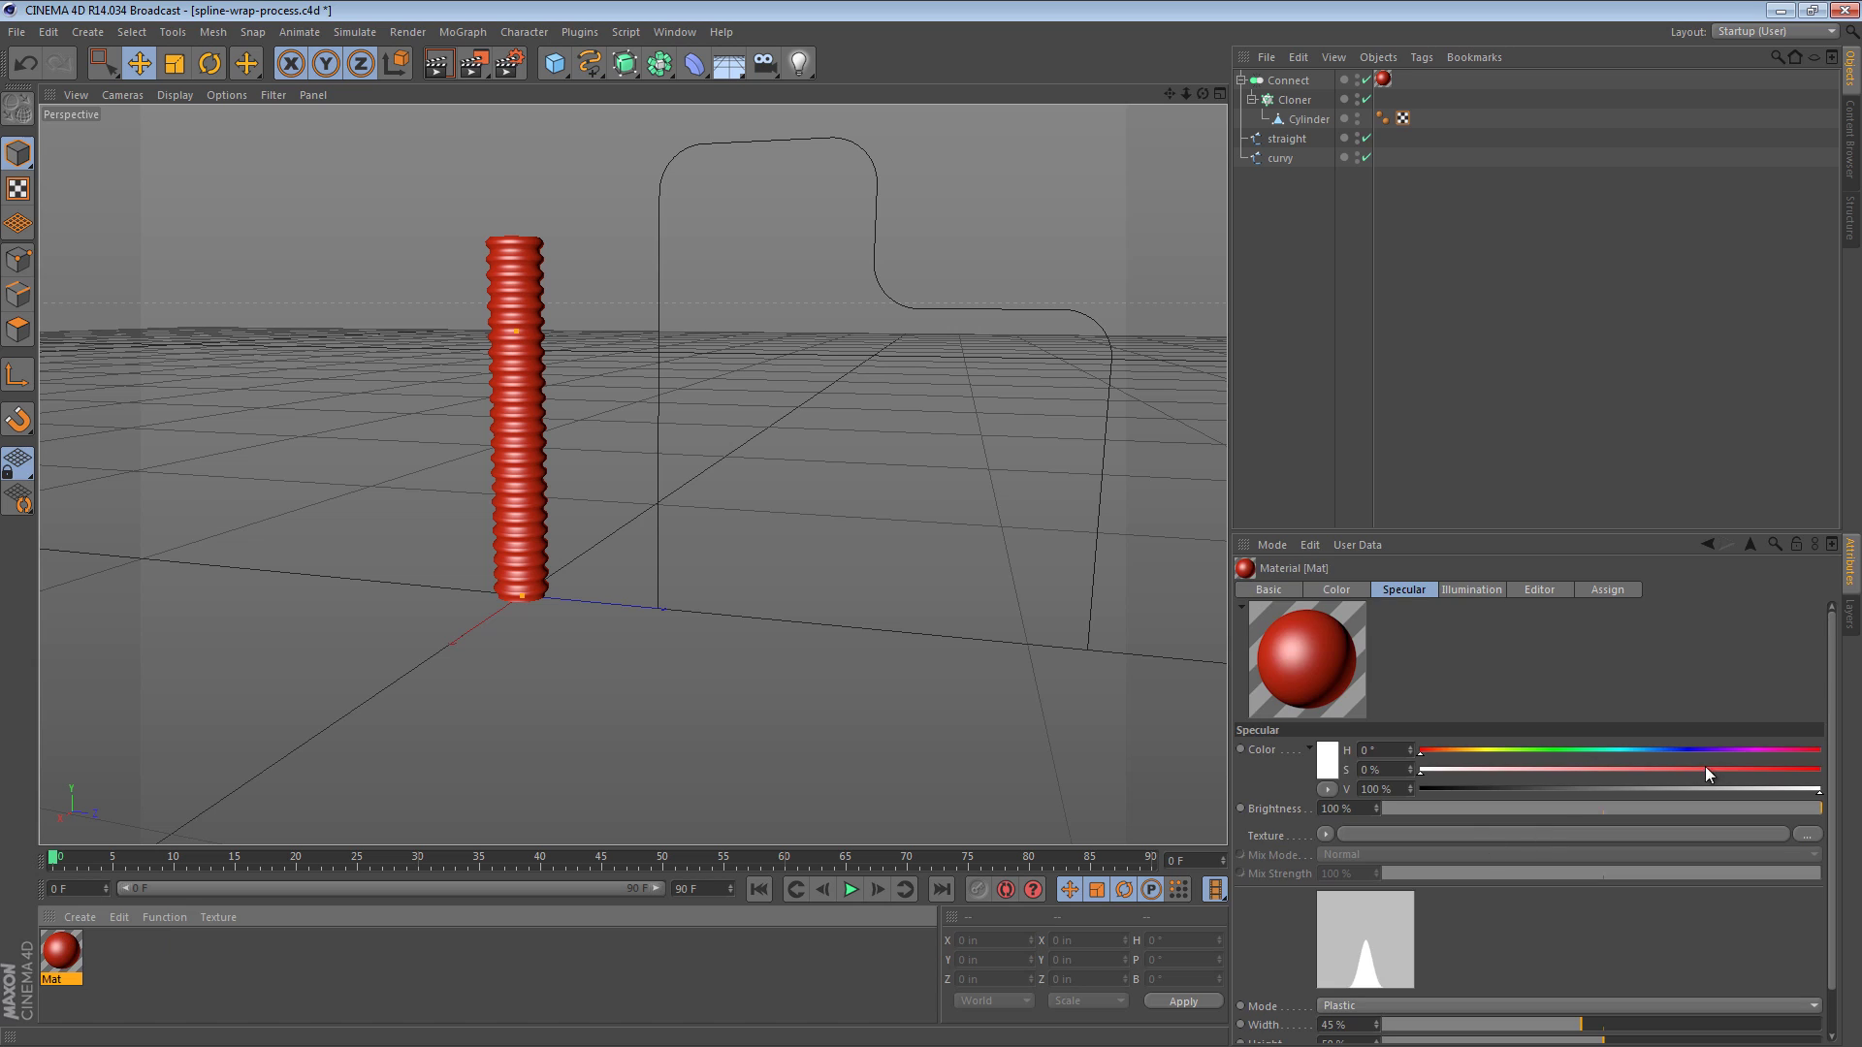
{"action": "left_click", "coordinate": [1342, 591]}
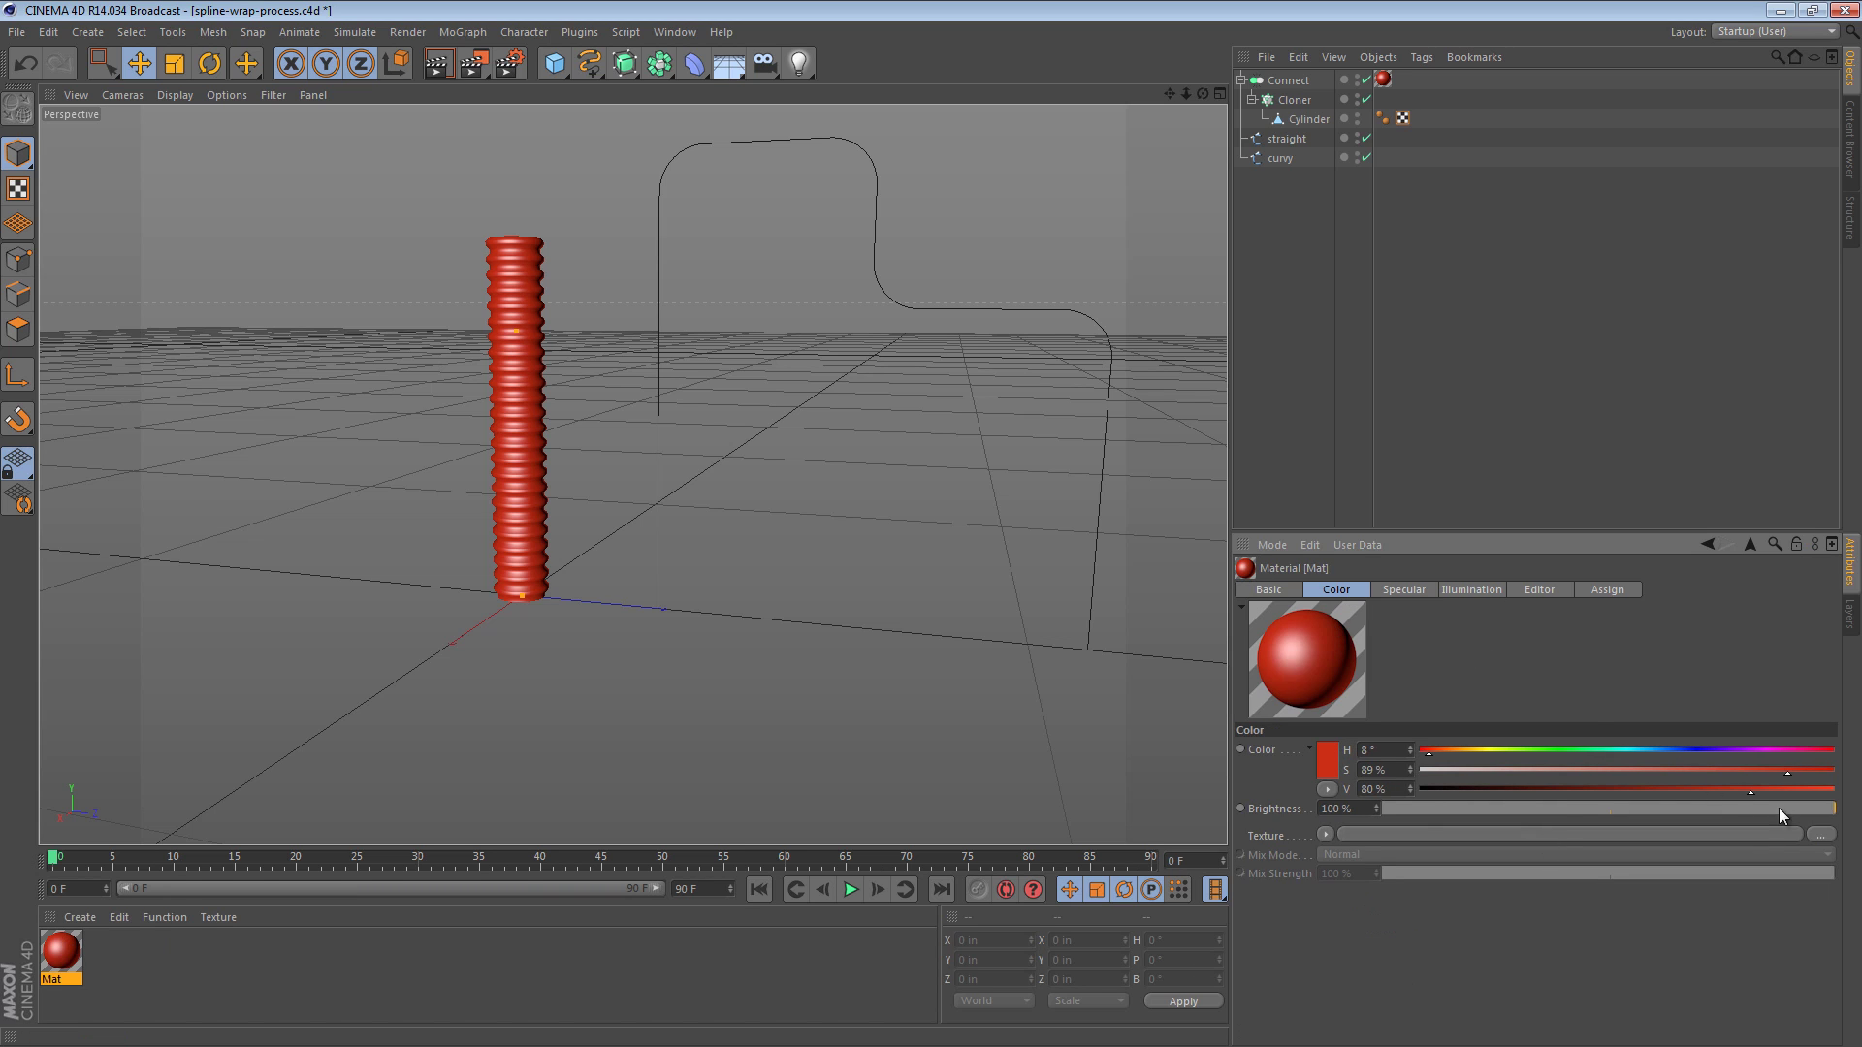
{"action": "left_click_drag", "start_coordinate": [1750, 790], "coordinate": [1666, 791]}
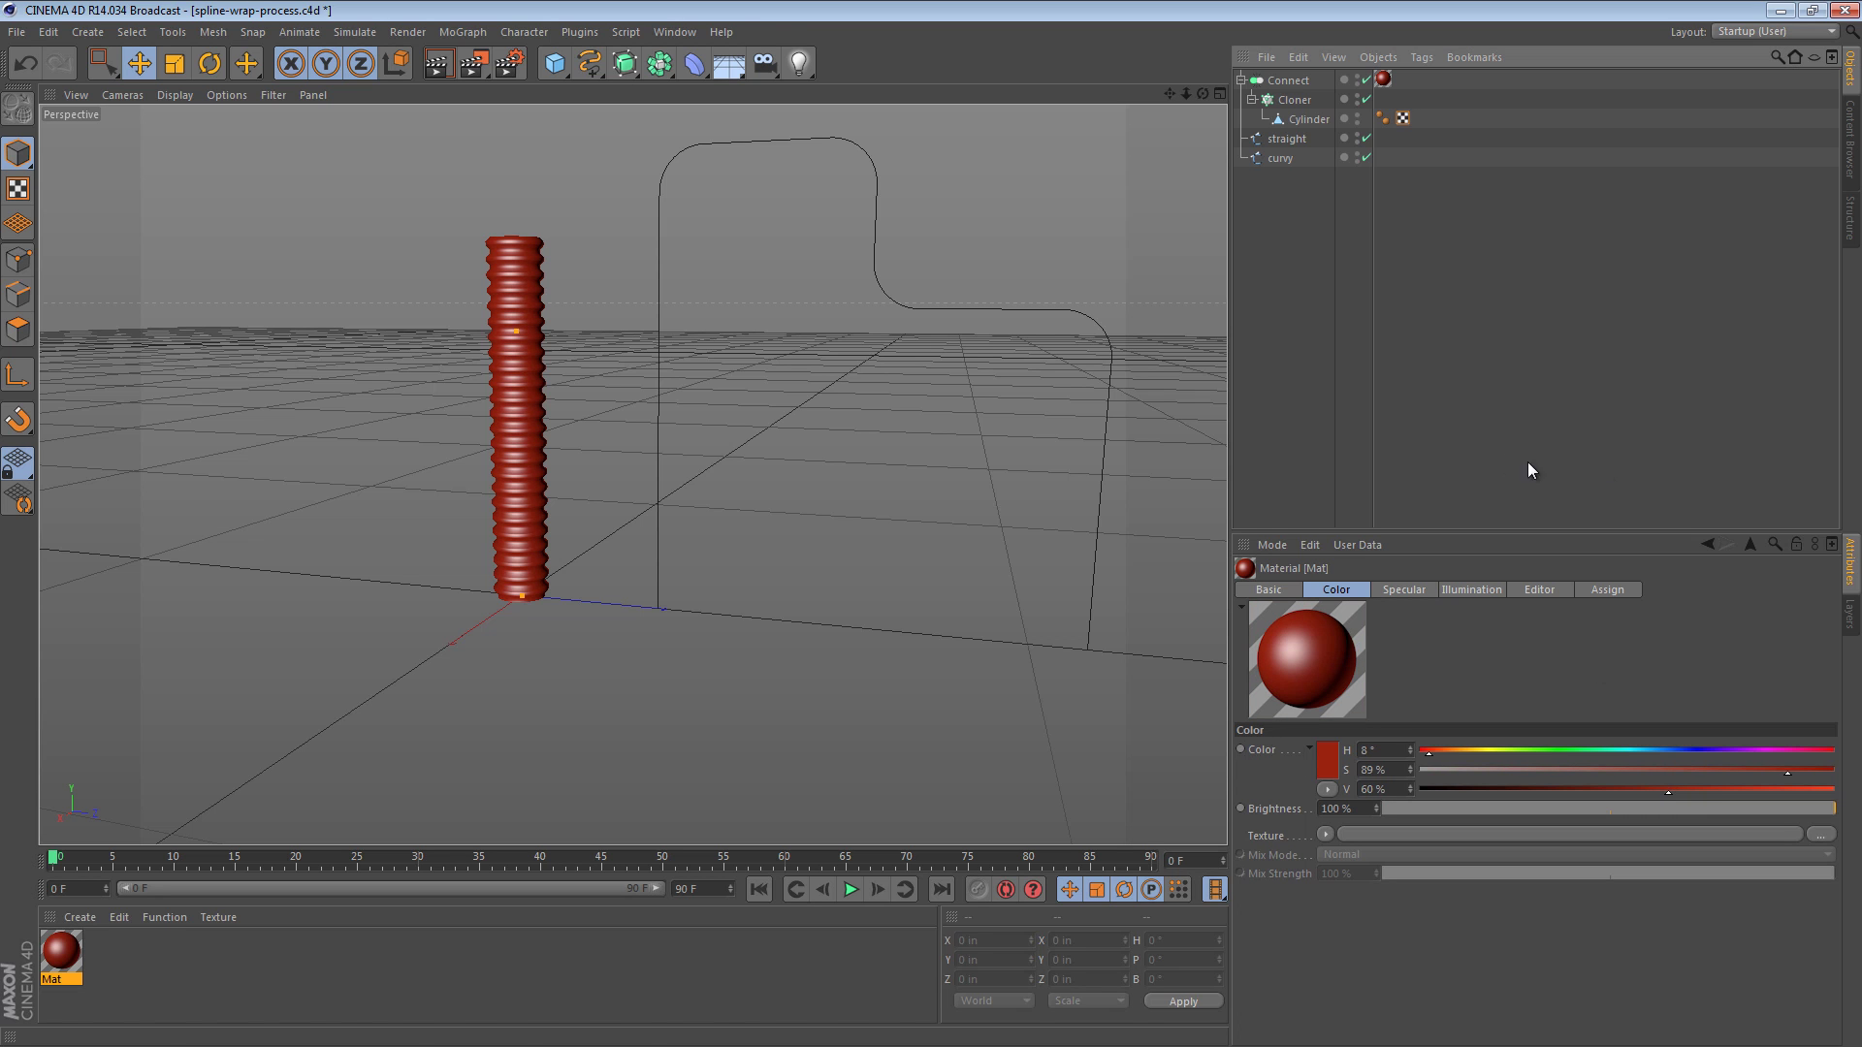
{"action": "scroll", "coordinate": [540, 403], "scroll_direction": "up", "scroll_amount": 5}
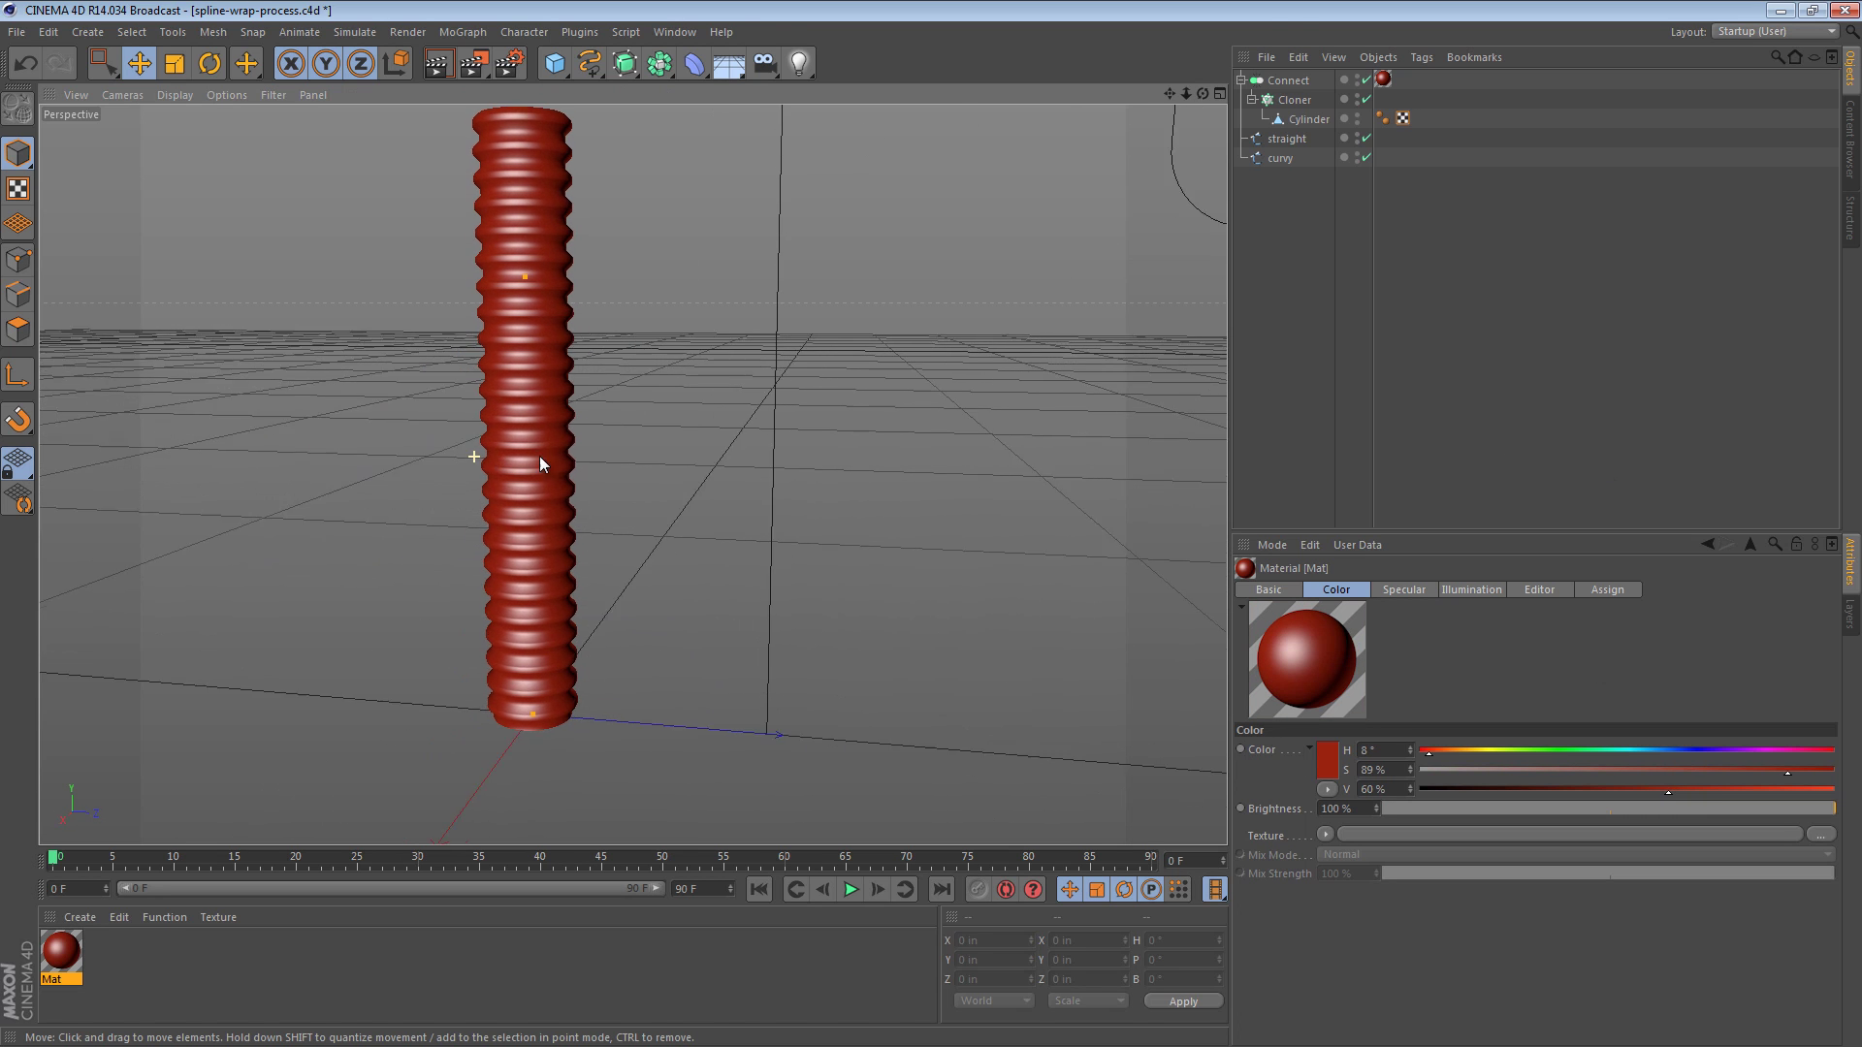
{"action": "scroll", "coordinate": [537, 409], "scroll_direction": "down", "scroll_amount": 6}
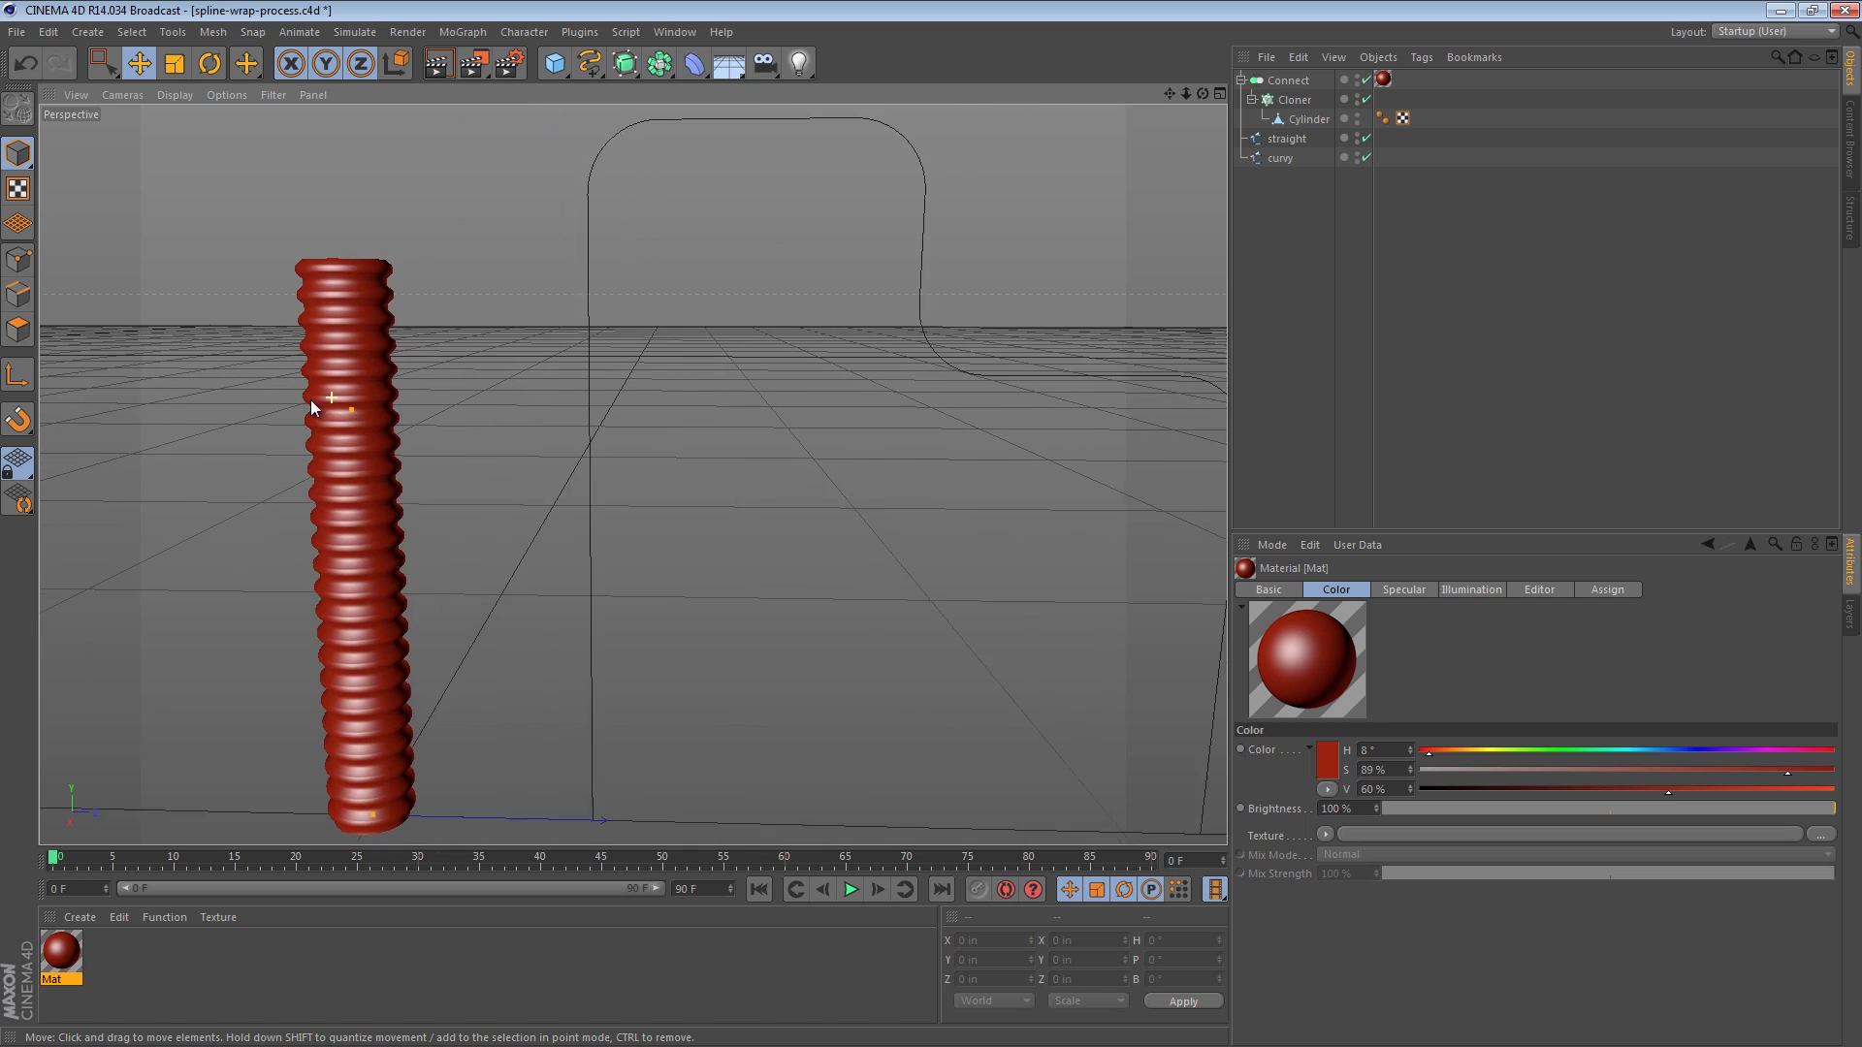
{"action": "left_click_drag", "start_coordinate": [893, 415], "coordinate": [623, 411], "text": "alt"}
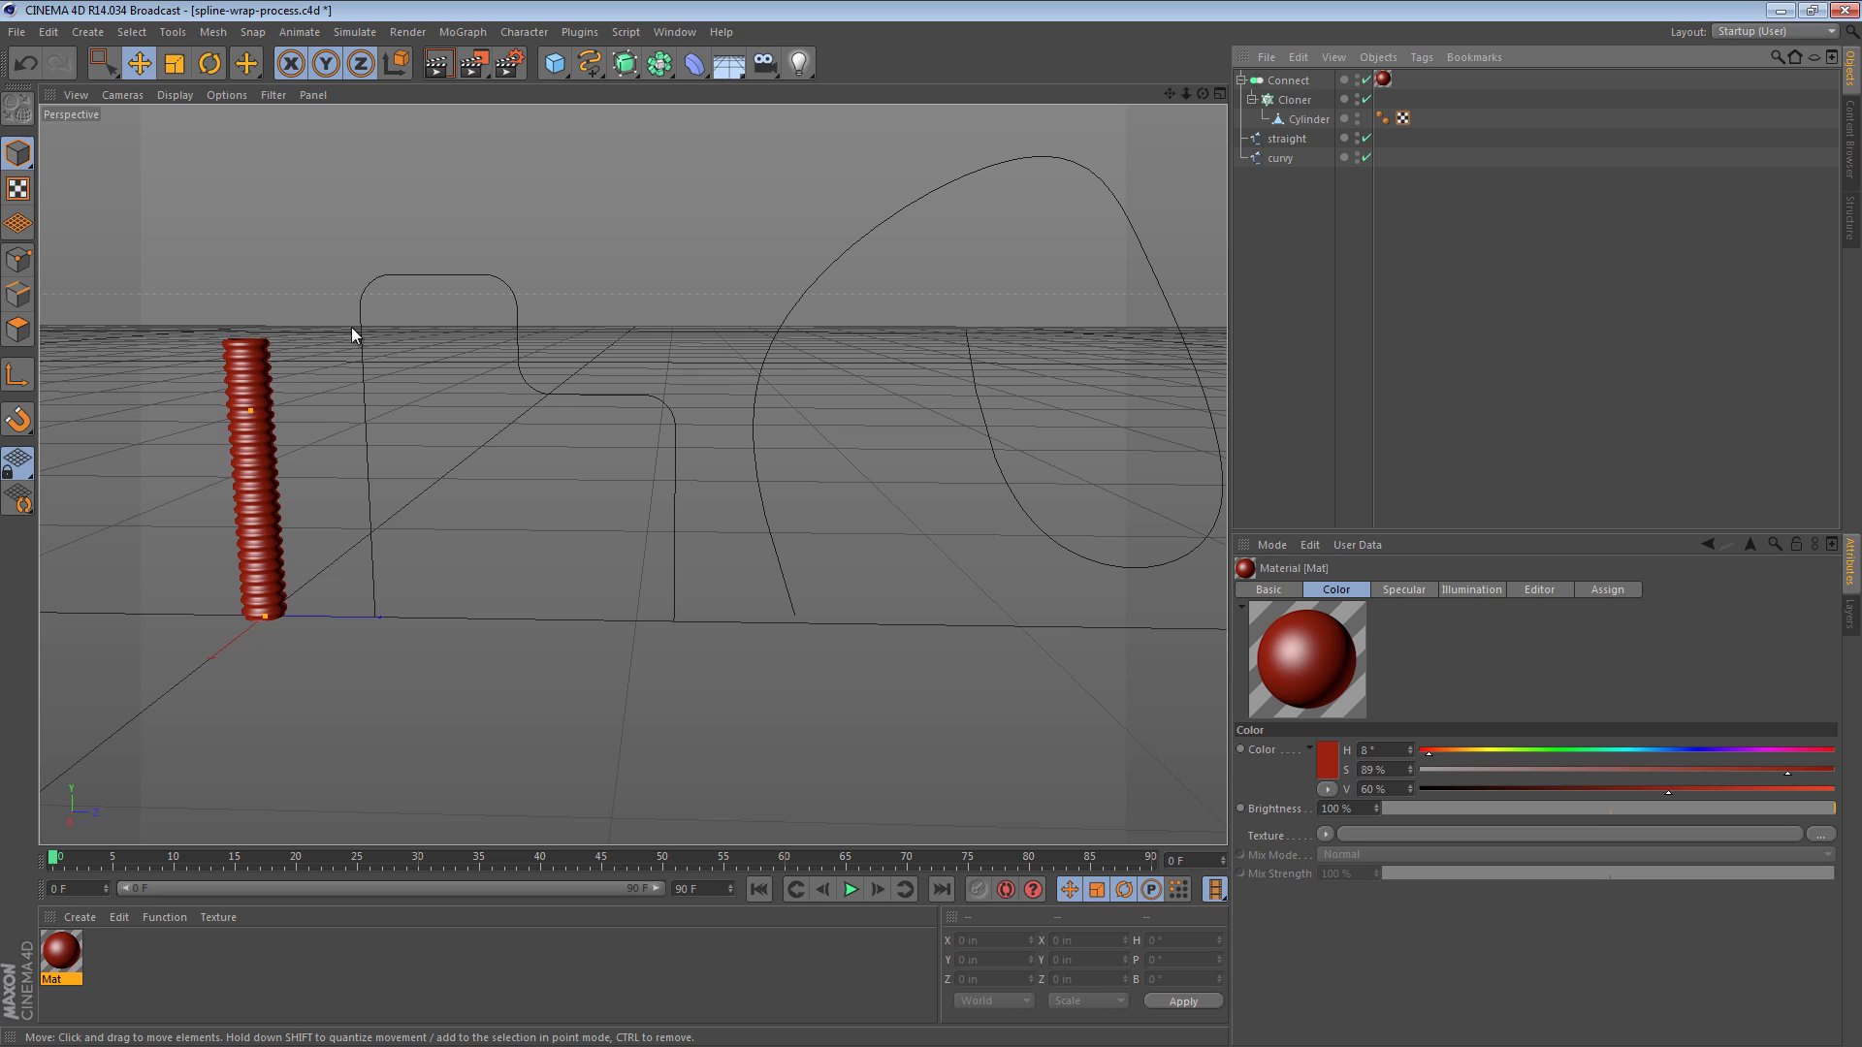
Add a Spline Wrap deformer and group it with Connect under a new Null.
{"action": "left_click", "coordinate": [696, 64]}
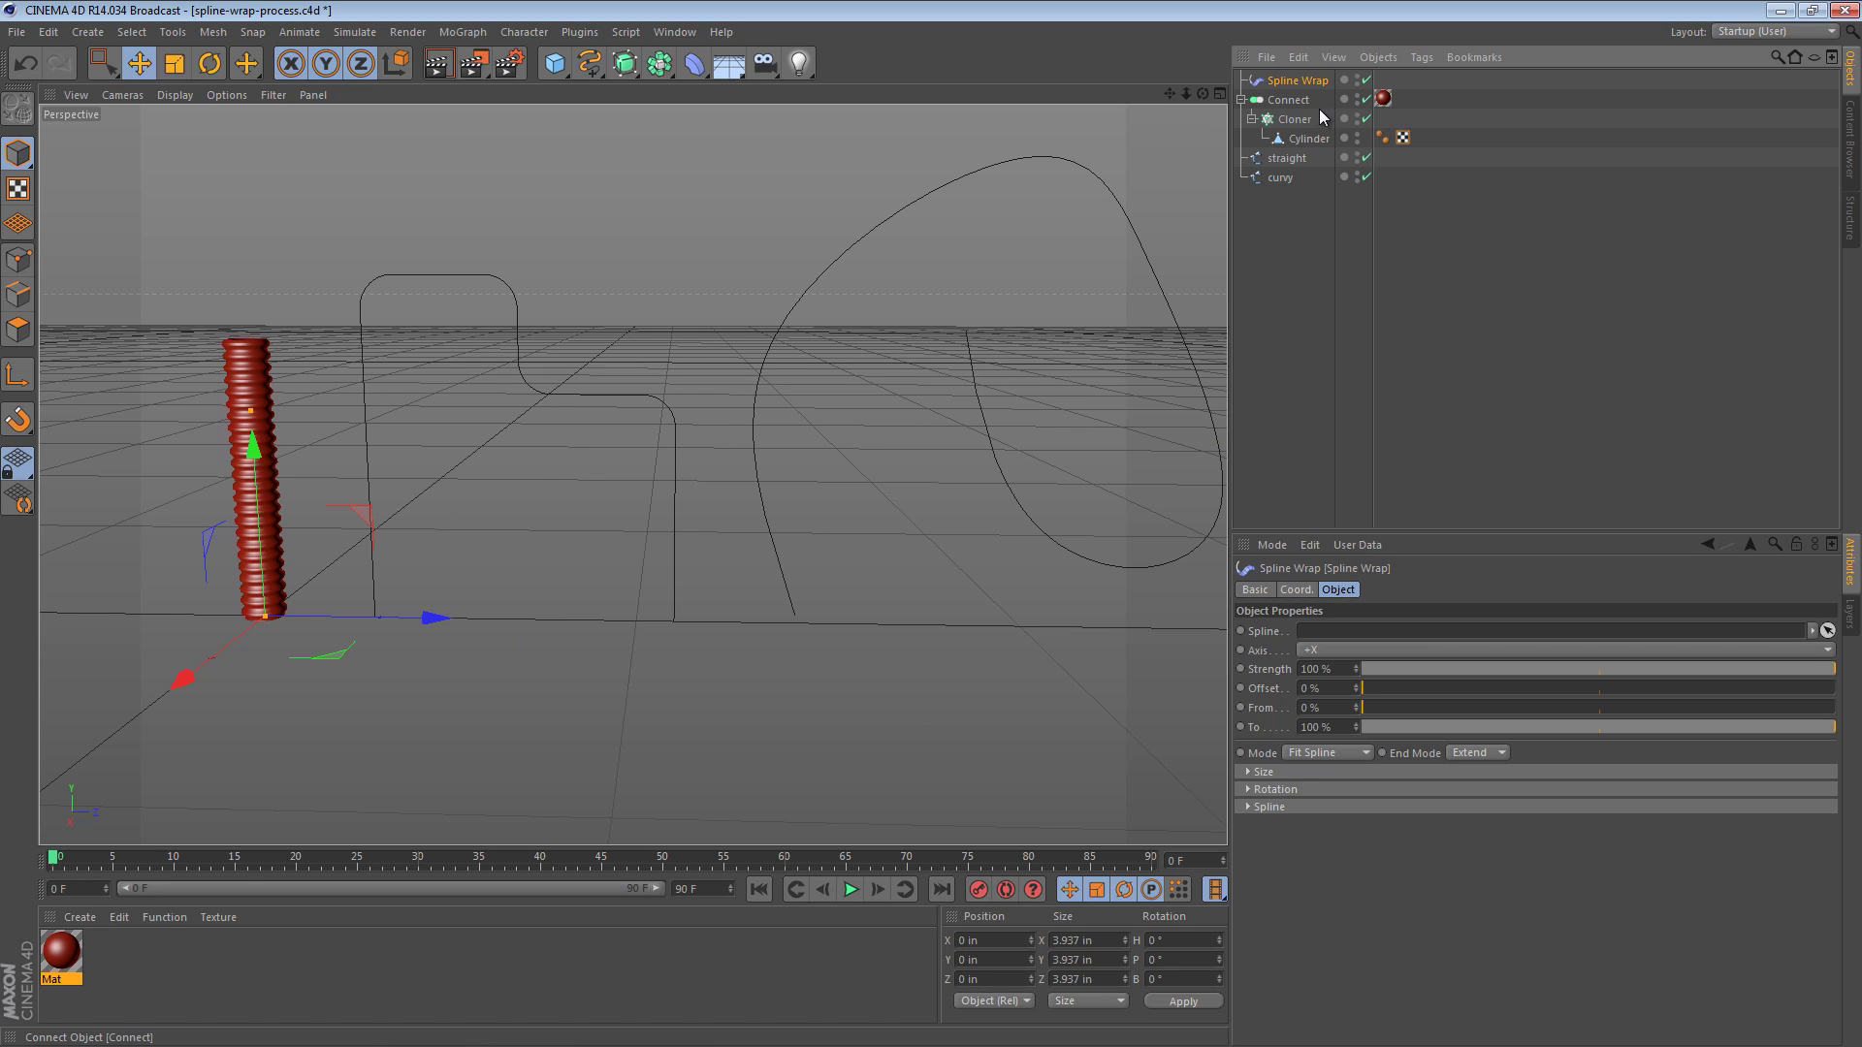
{"action": "left_click", "coordinate": [1241, 99]}
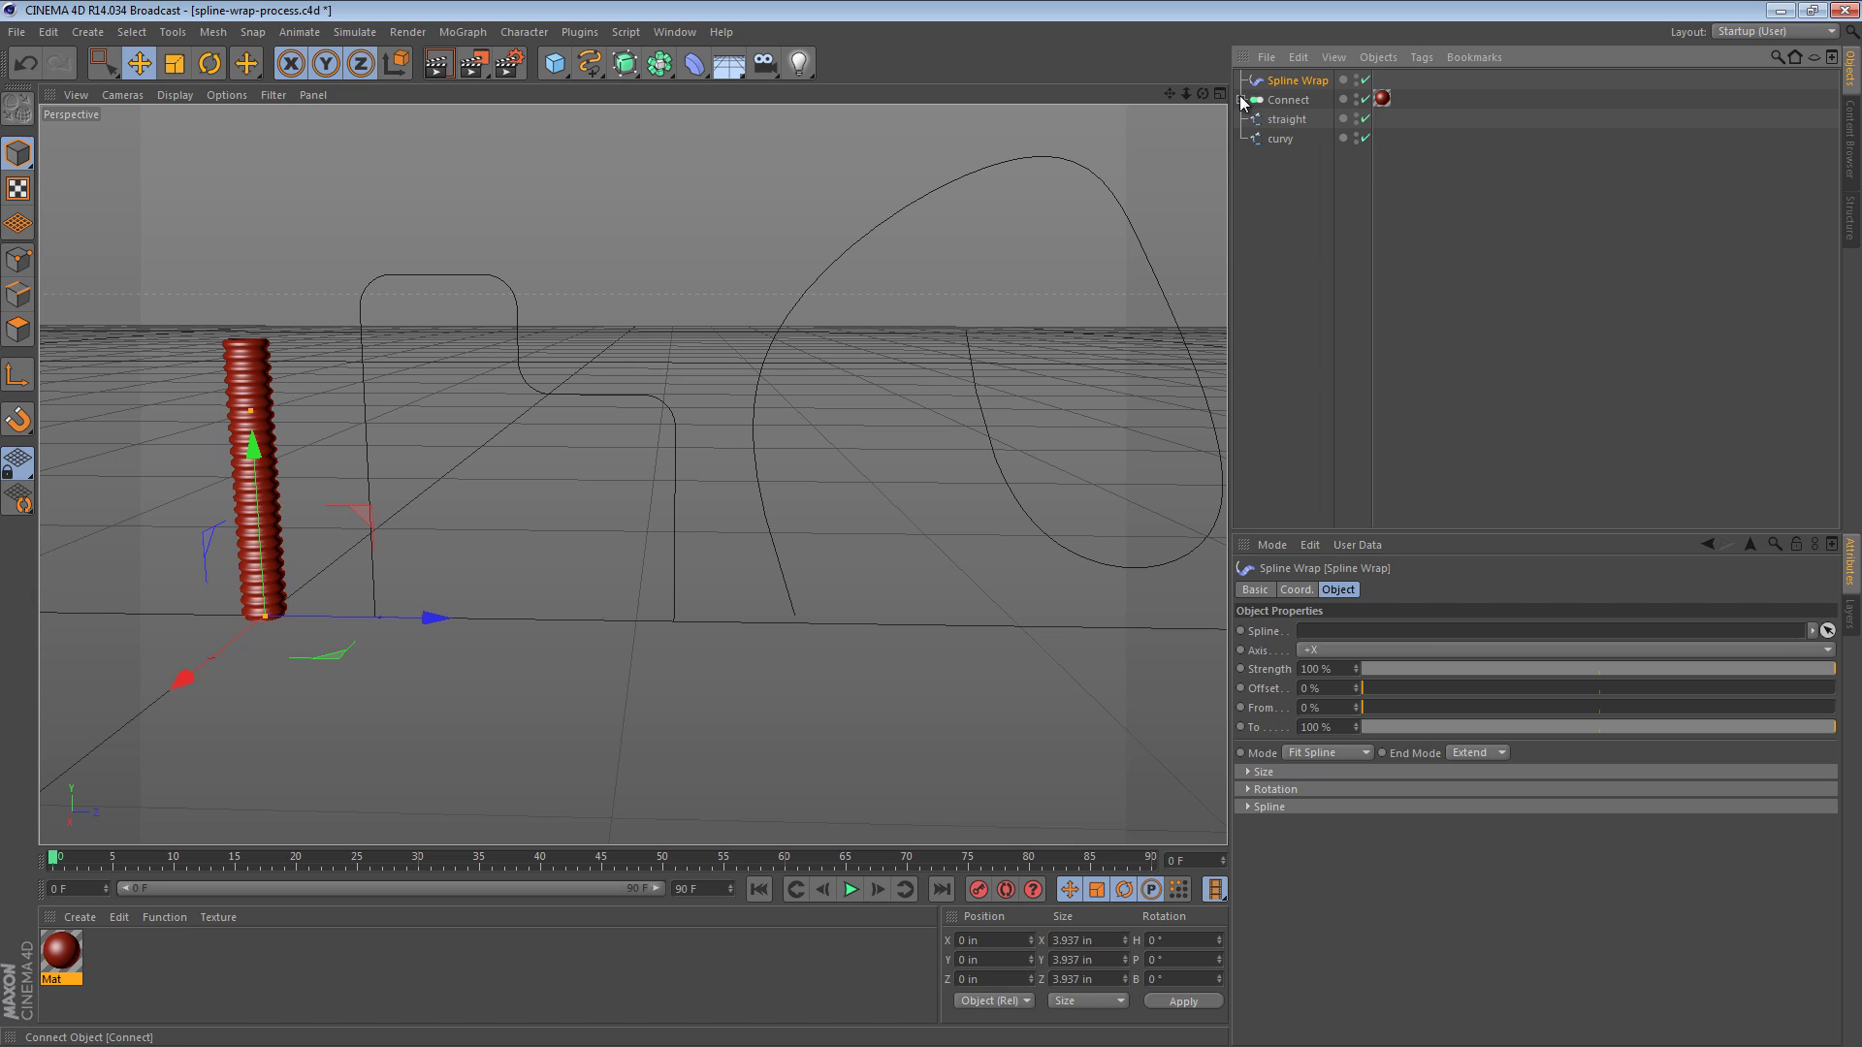
{"action": "left_click", "coordinate": [1290, 101], "text": "ctrl"}
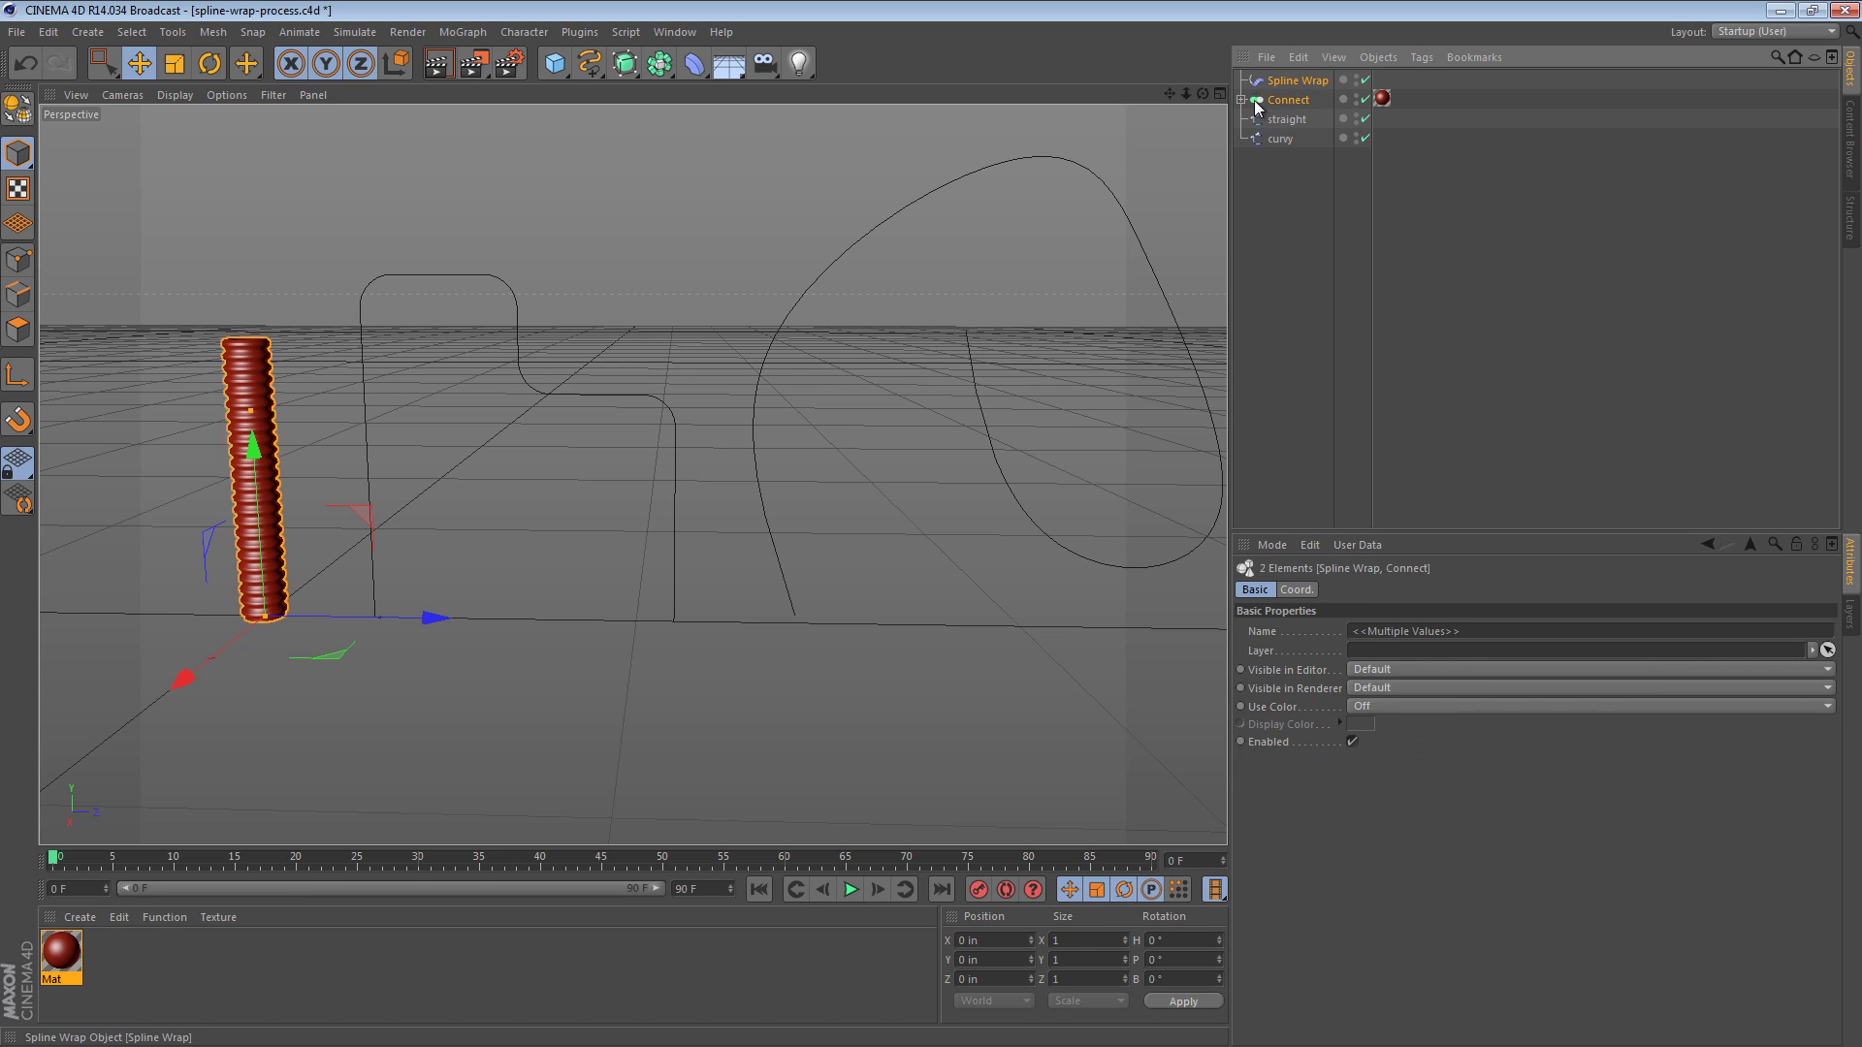
{"action": "left_click", "coordinate": [1294, 64]}
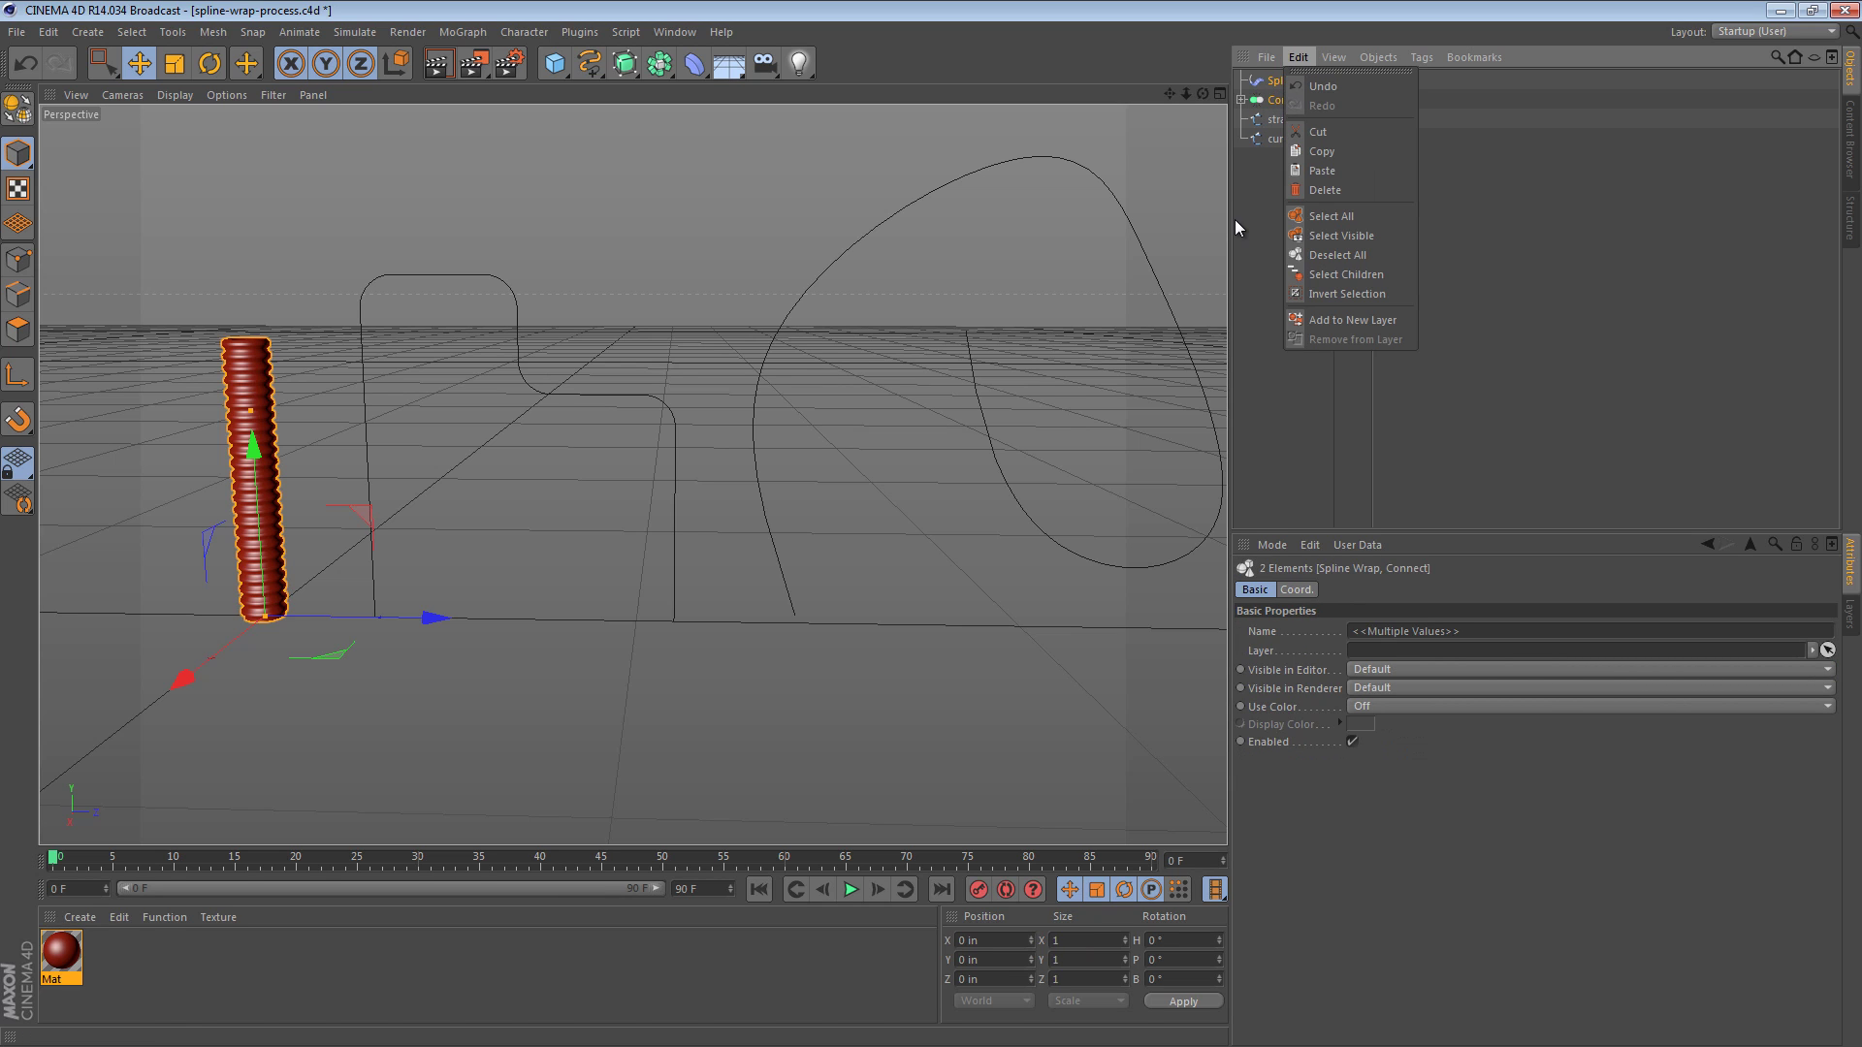
{"action": "mouse_move", "coordinate": [1377, 60]}
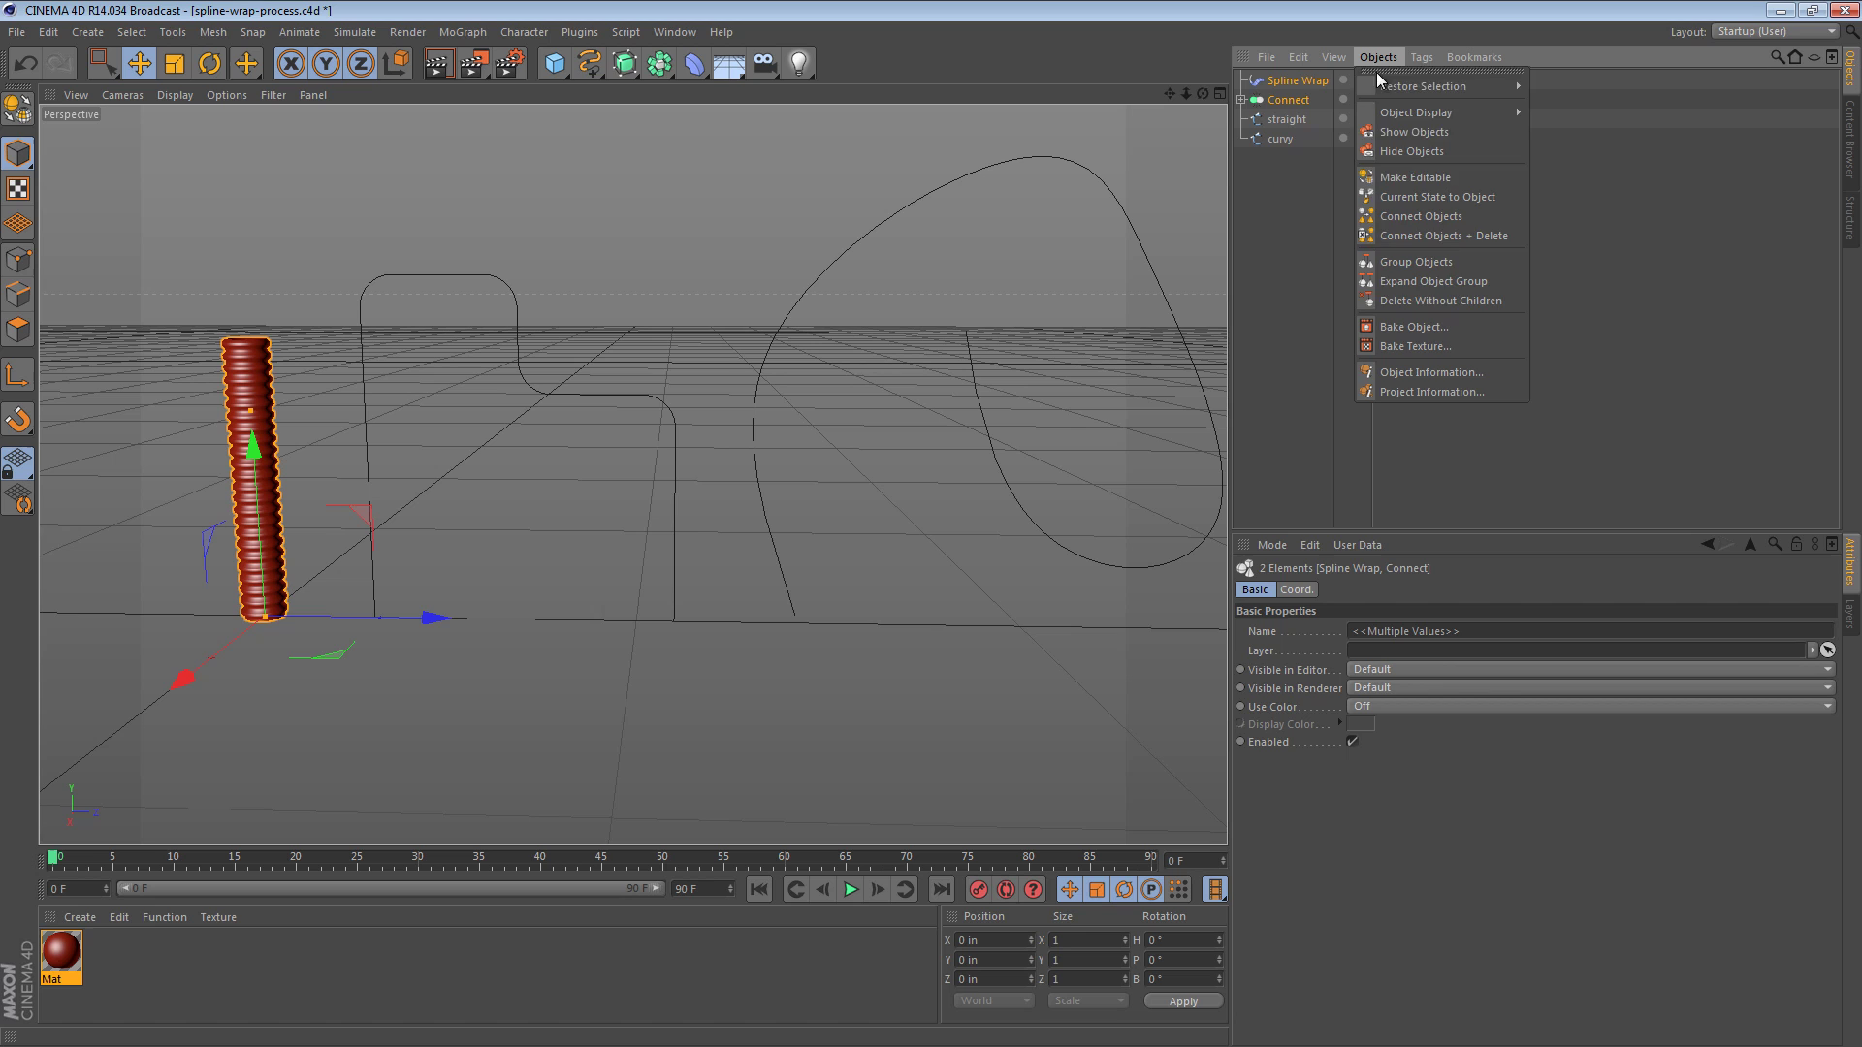
{"action": "left_click", "coordinate": [1422, 262]}
Move Connect below Spline Wrap inside the Null and expand it to show Cloner and Cylinder.
{"action": "left_click", "coordinate": [1241, 80]}
{"action": "left_click", "coordinate": [1306, 100]}
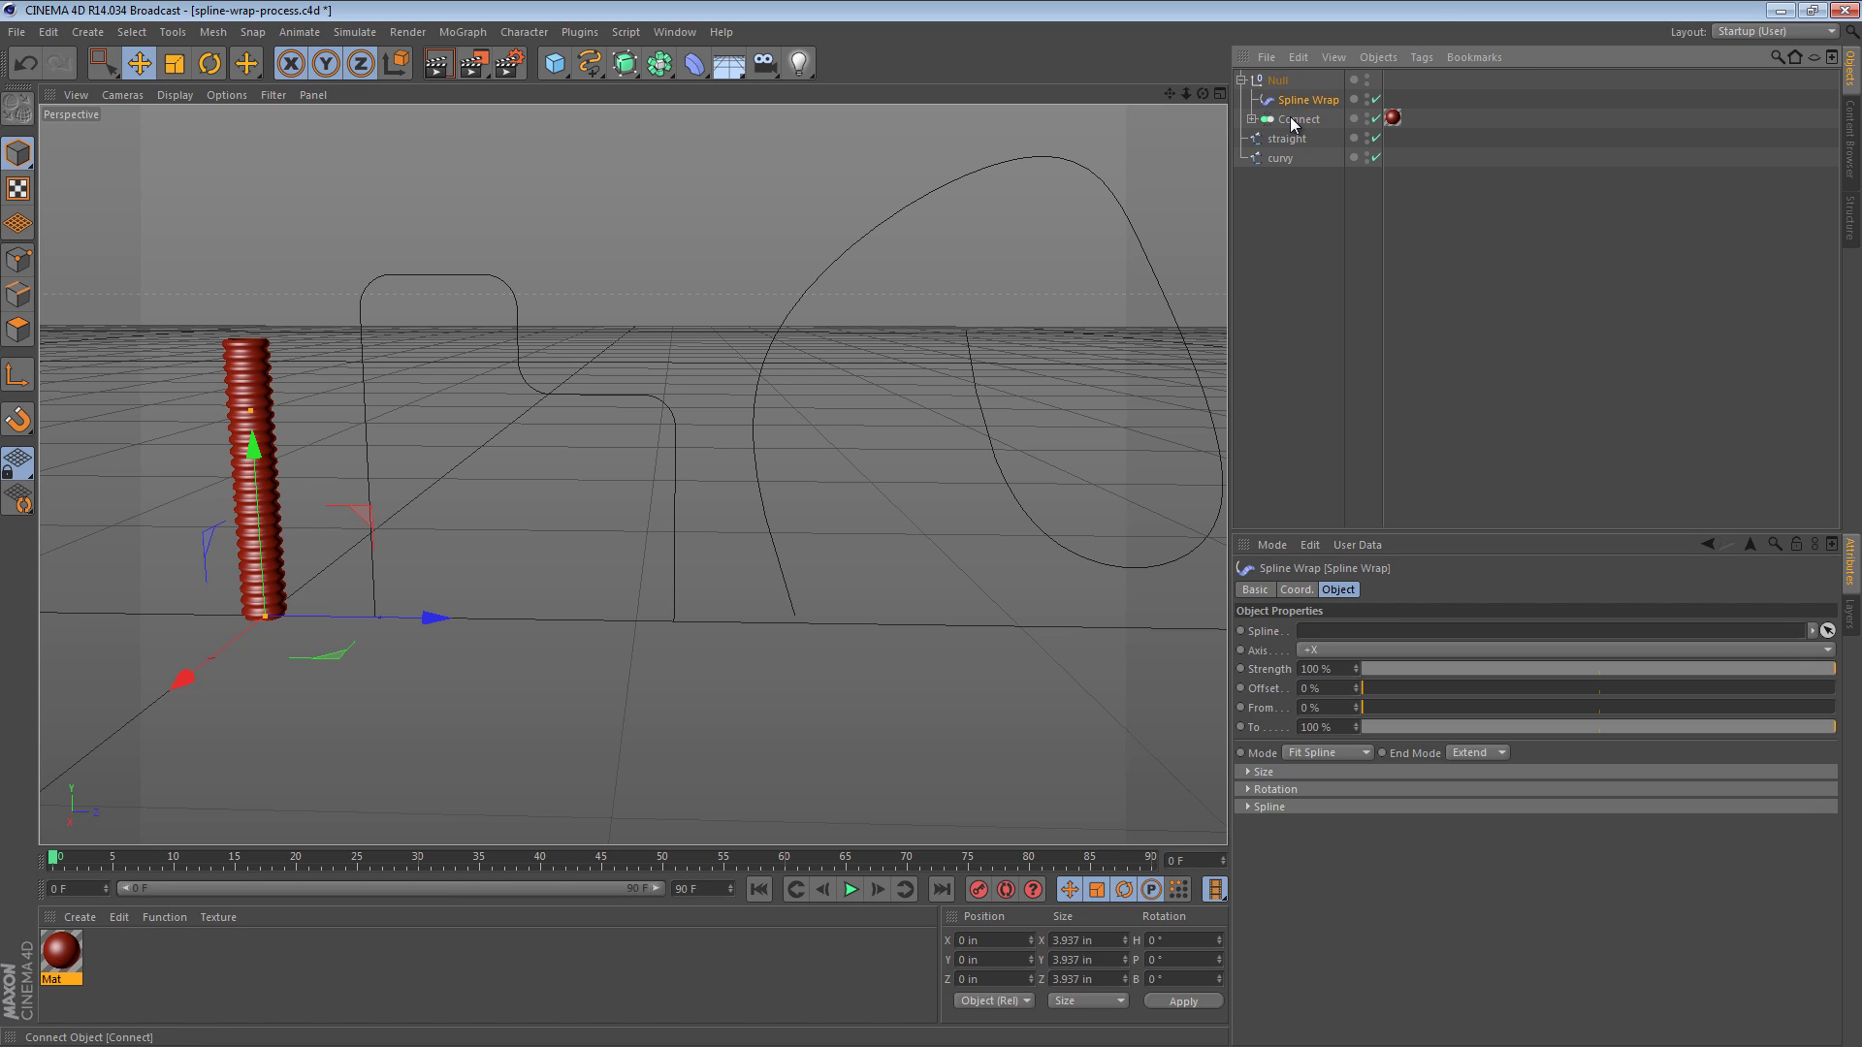
{"action": "left_click", "coordinate": [1293, 120]}
{"action": "left_click", "coordinate": [1291, 105]}
{"action": "left_click", "coordinate": [1295, 122]}
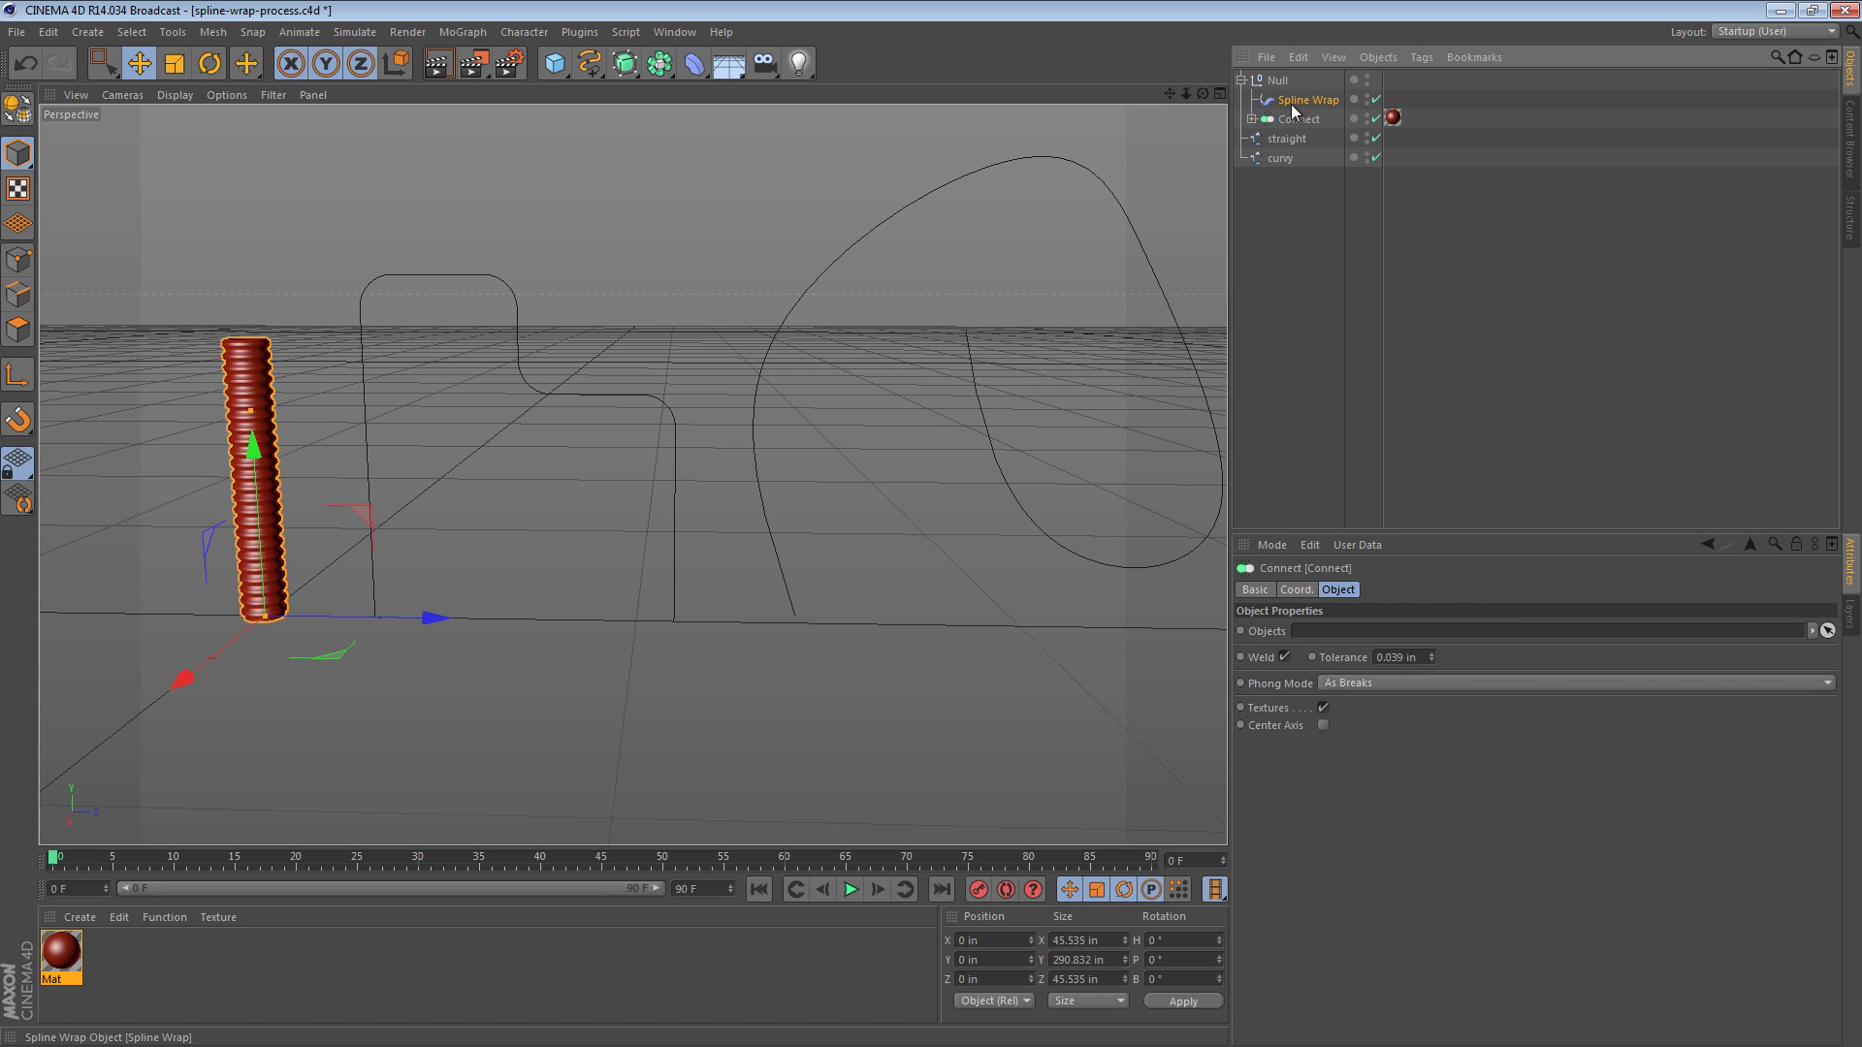
{"action": "left_click", "coordinate": [1290, 118]}
{"action": "left_click_drag", "start_coordinate": [1295, 98], "coordinate": [1294, 93]}
{"action": "left_click", "coordinate": [1252, 100]}
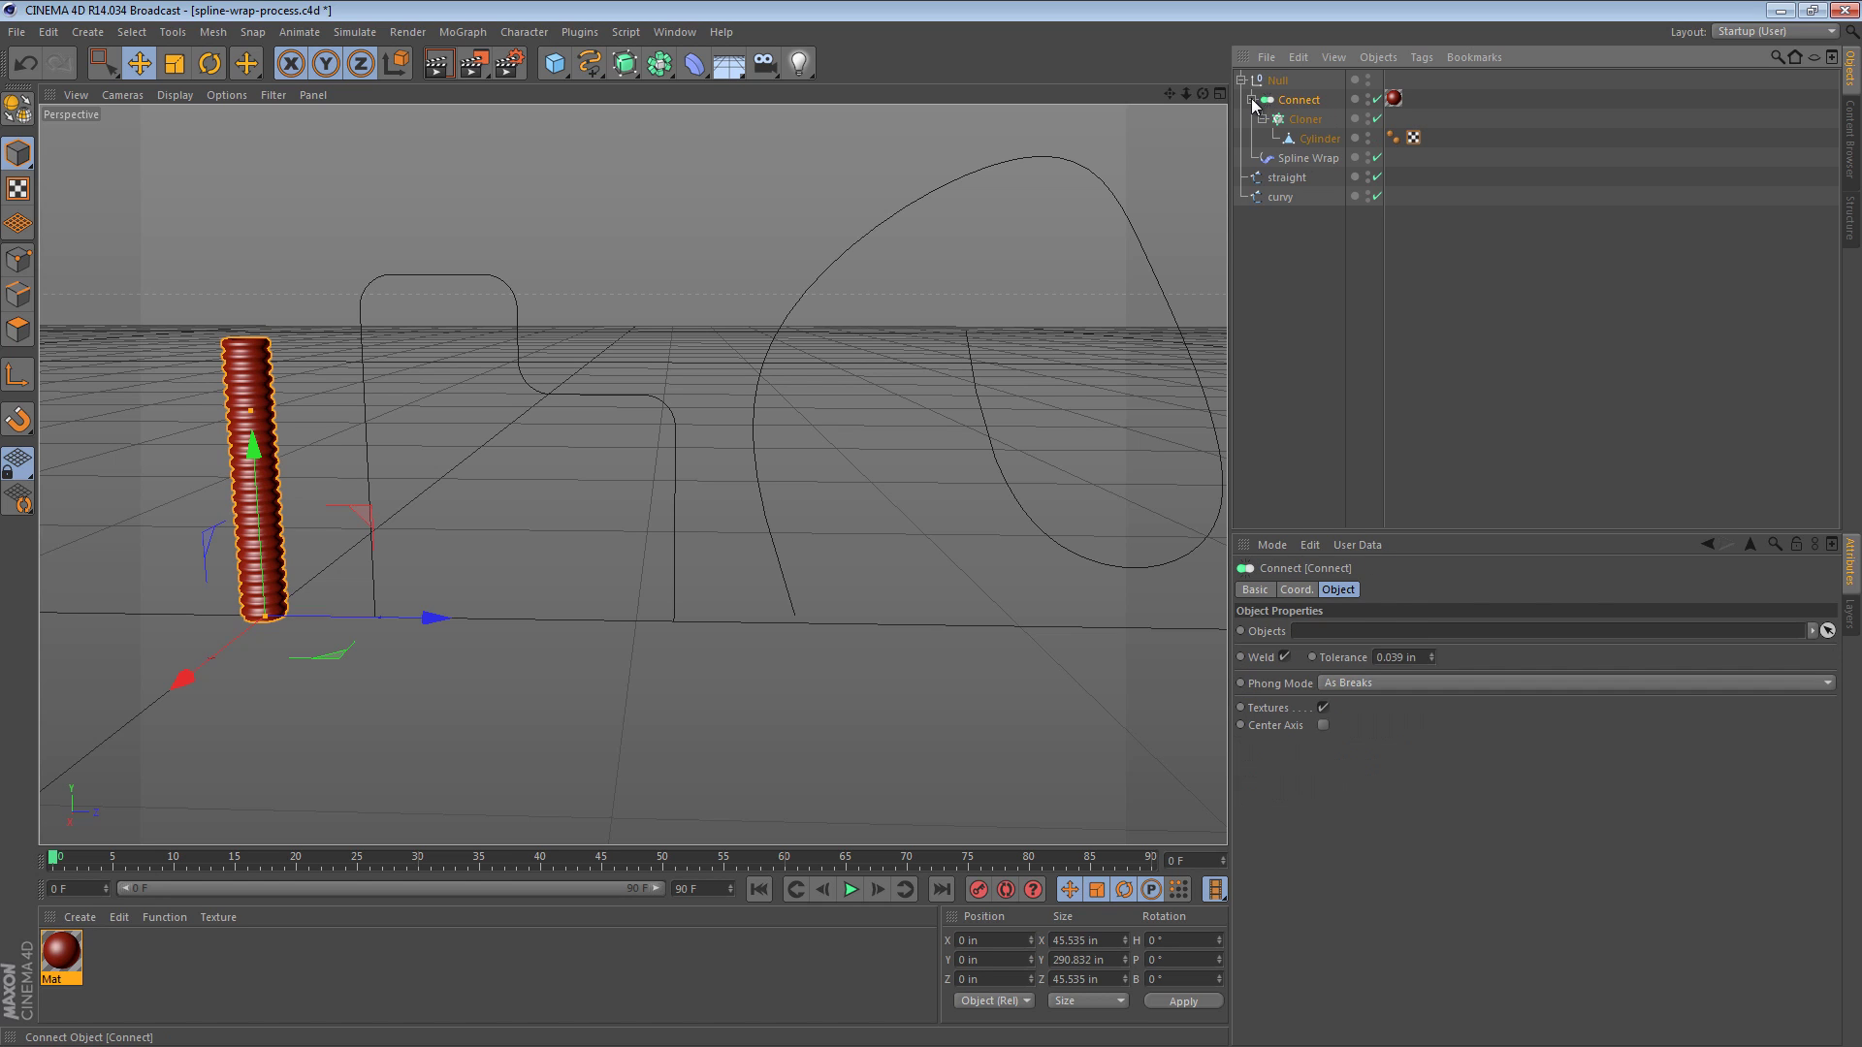
{"action": "left_click", "coordinate": [1292, 159]}
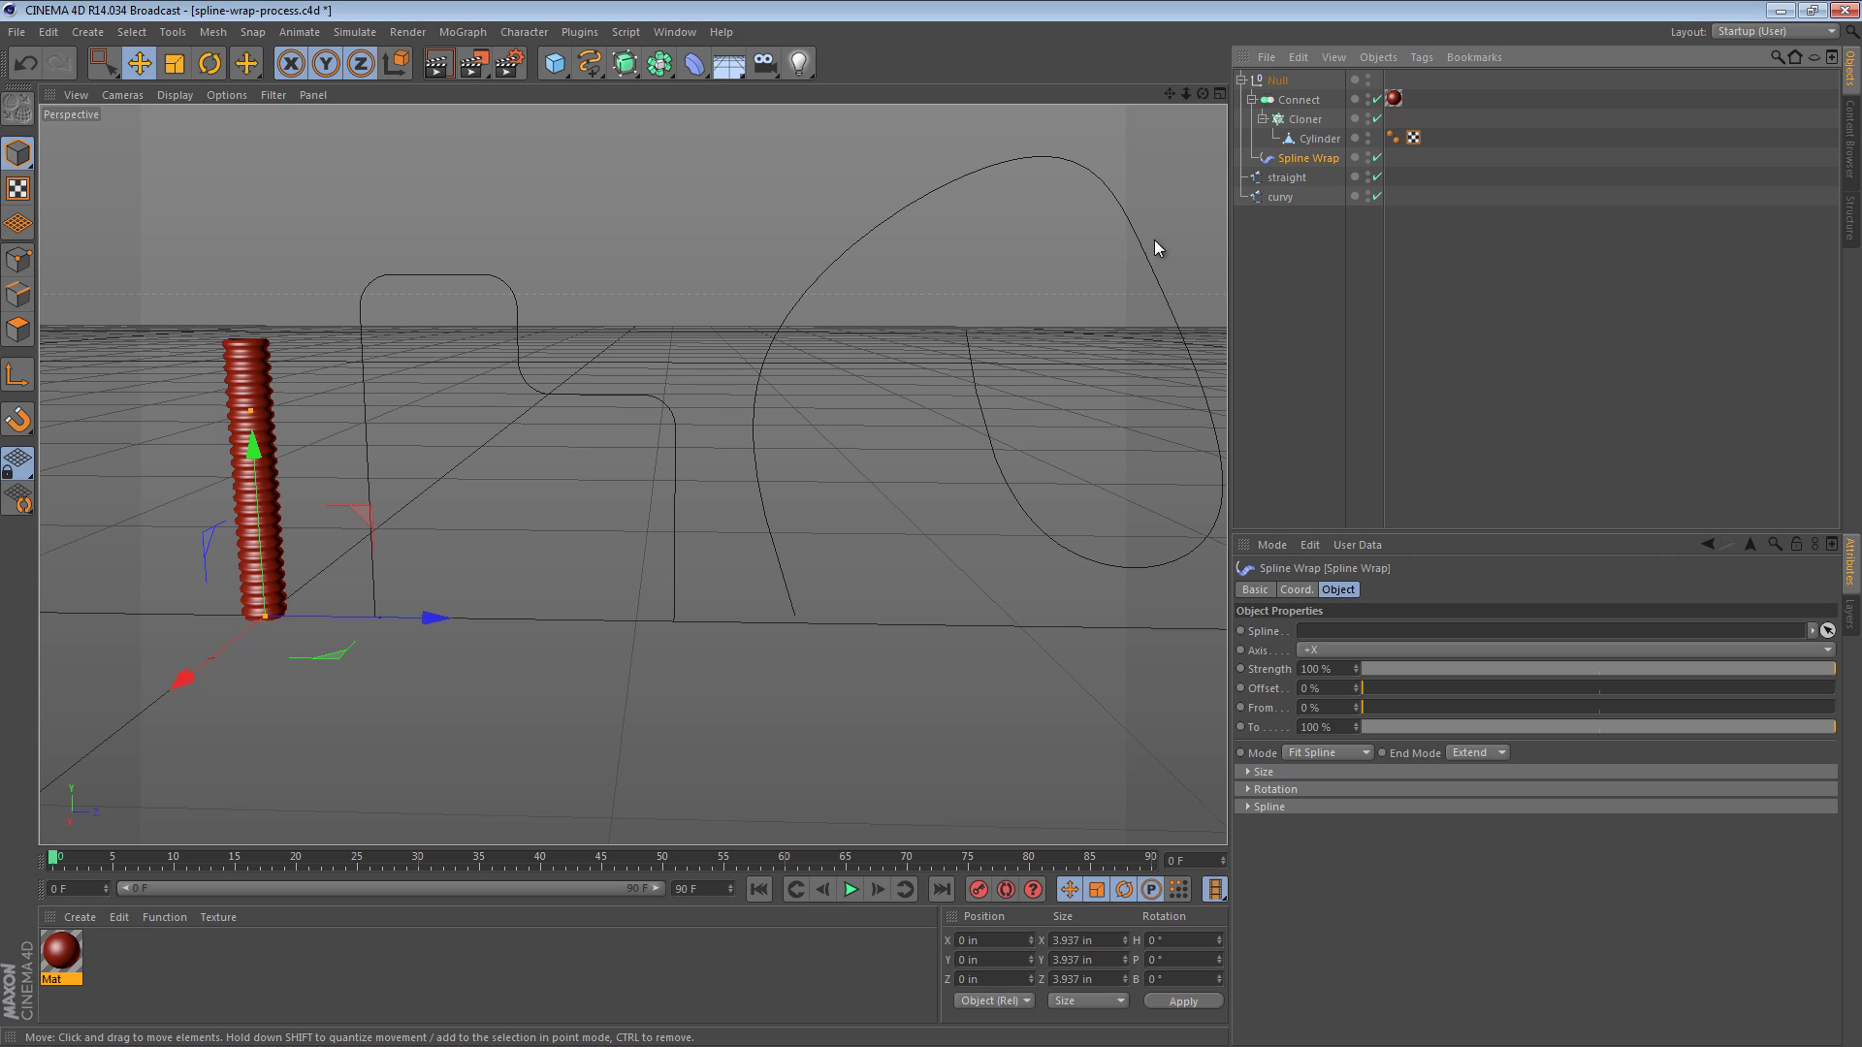
Assign the 'straight' spline to Spline Wrap's Spline field.
{"action": "left_click", "coordinate": [1278, 178]}
{"action": "left_click_drag", "start_coordinate": [1281, 514], "coordinate": [1336, 633]}
{"action": "left_click", "coordinate": [1248, 380]}
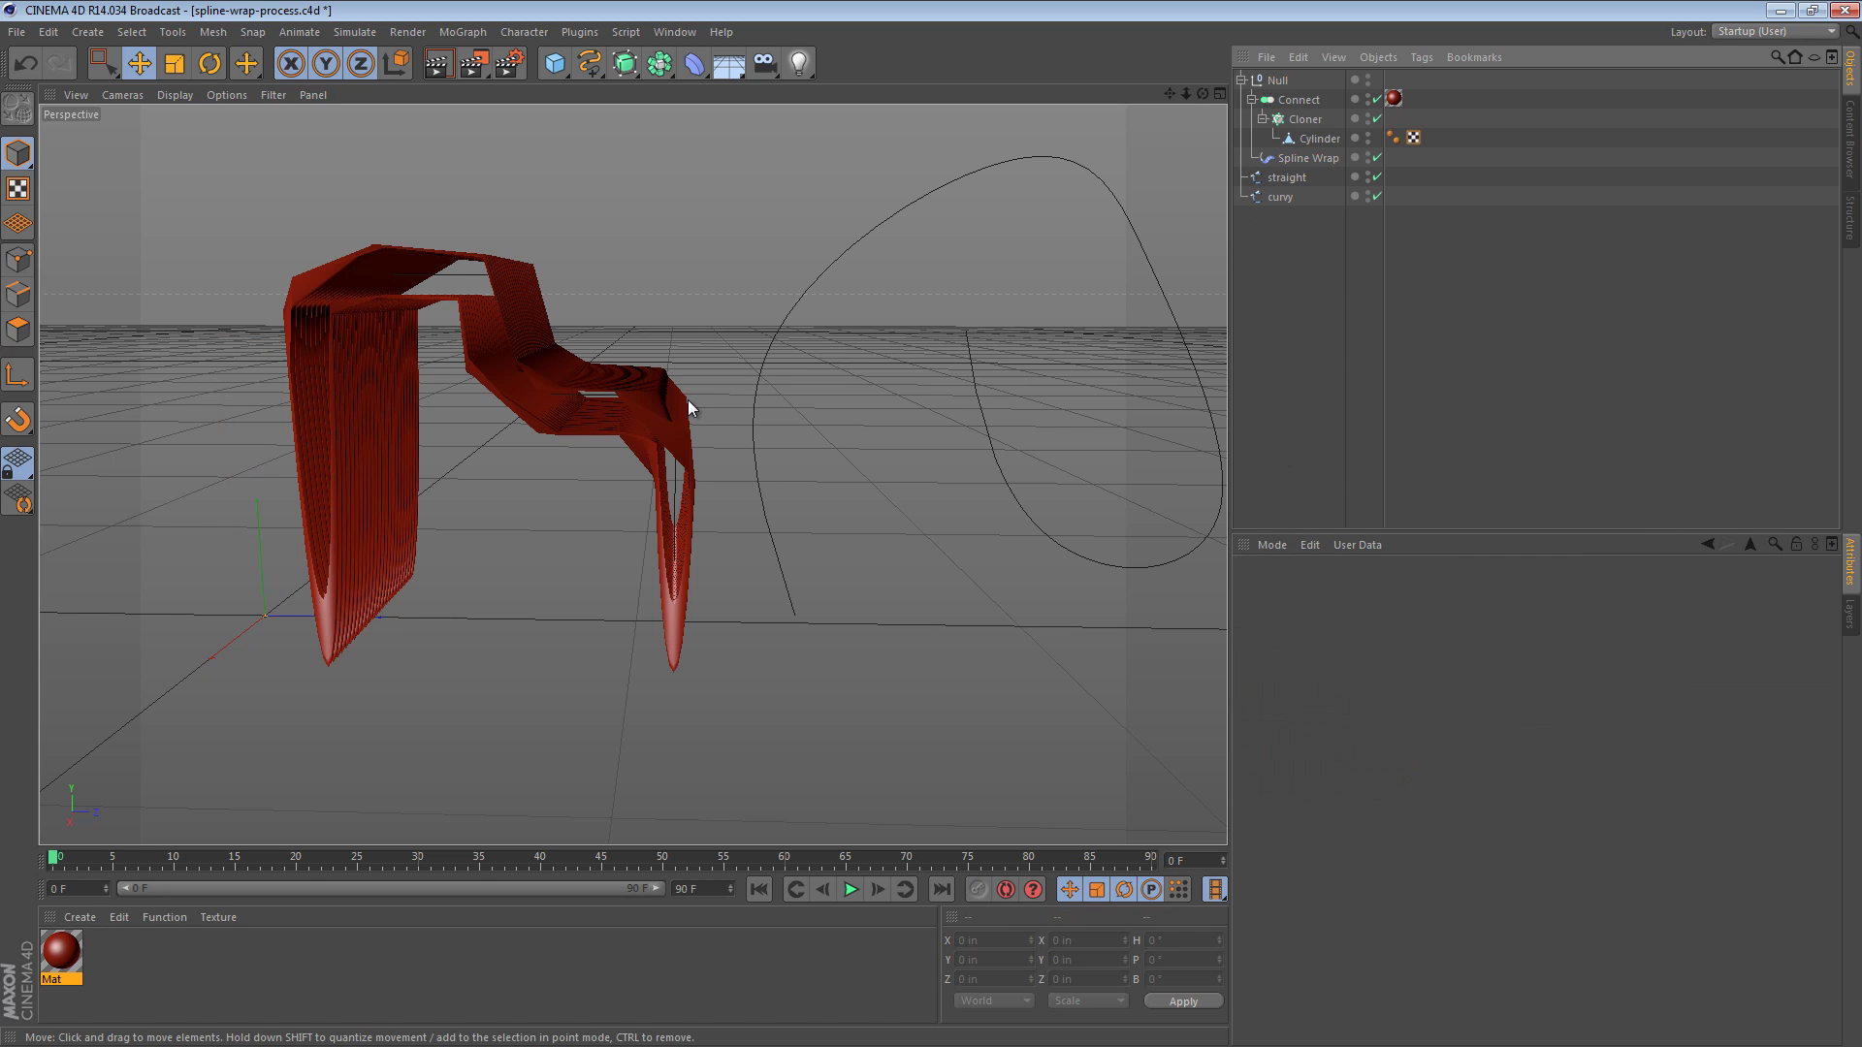
{"action": "left_click_drag", "start_coordinate": [518, 337], "coordinate": [324, 483], "text": "alt"}
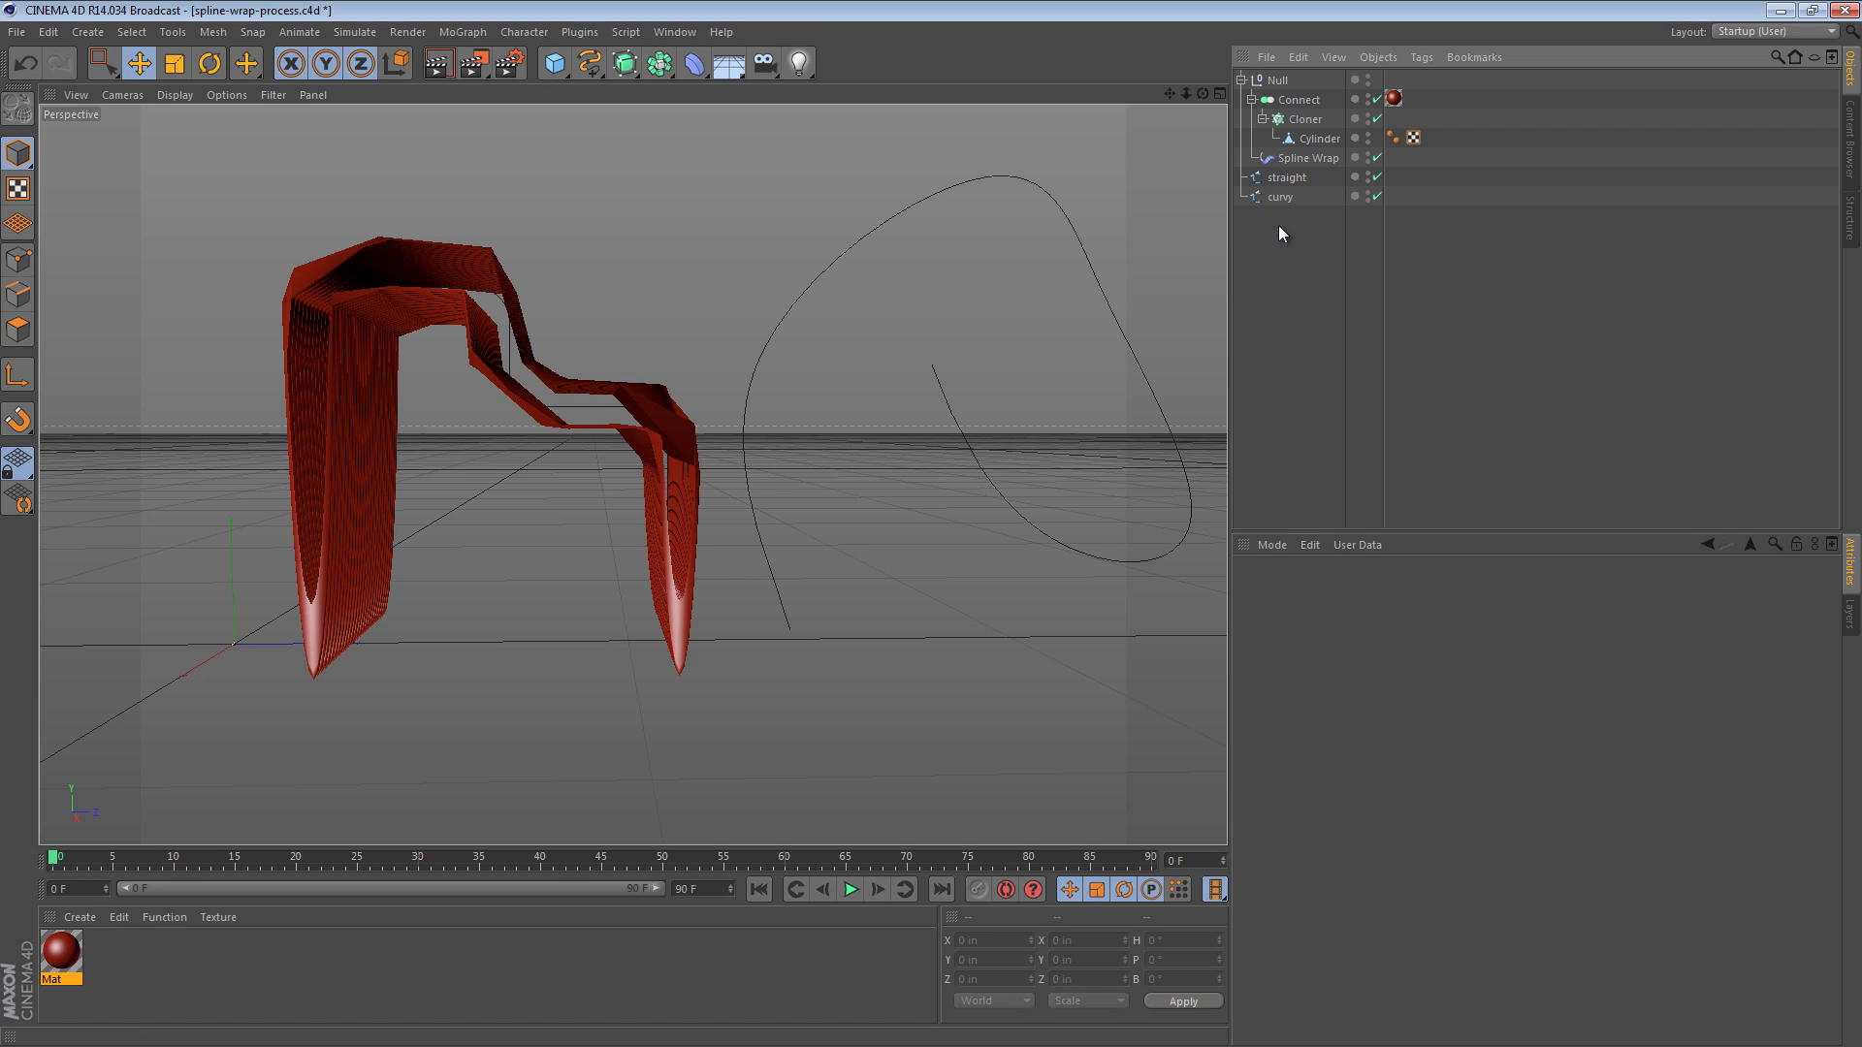
{"action": "left_click_drag", "start_coordinate": [611, 363], "coordinate": [584, 311], "text": "alt"}
Set the Spline Wrap axis to +Y, forming a bead-like chain.
{"action": "left_click", "coordinate": [1307, 160]}
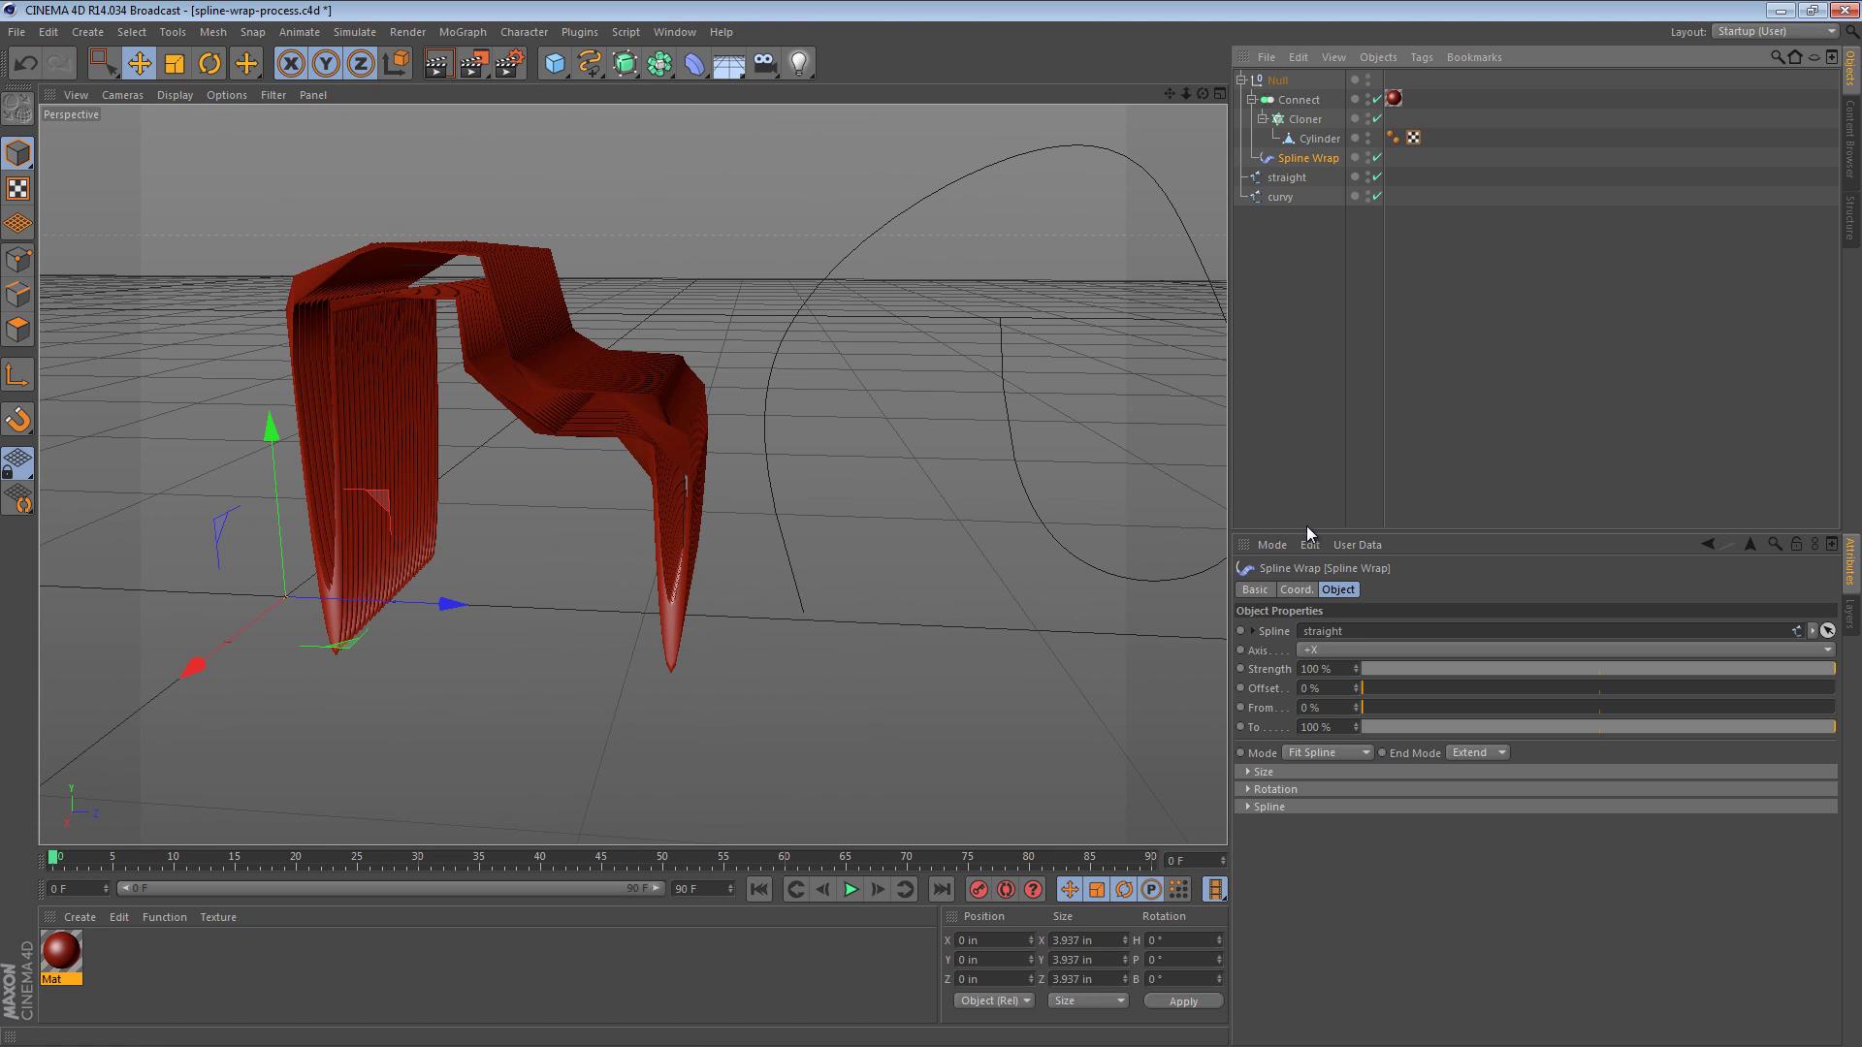
{"action": "left_click", "coordinate": [1350, 650]}
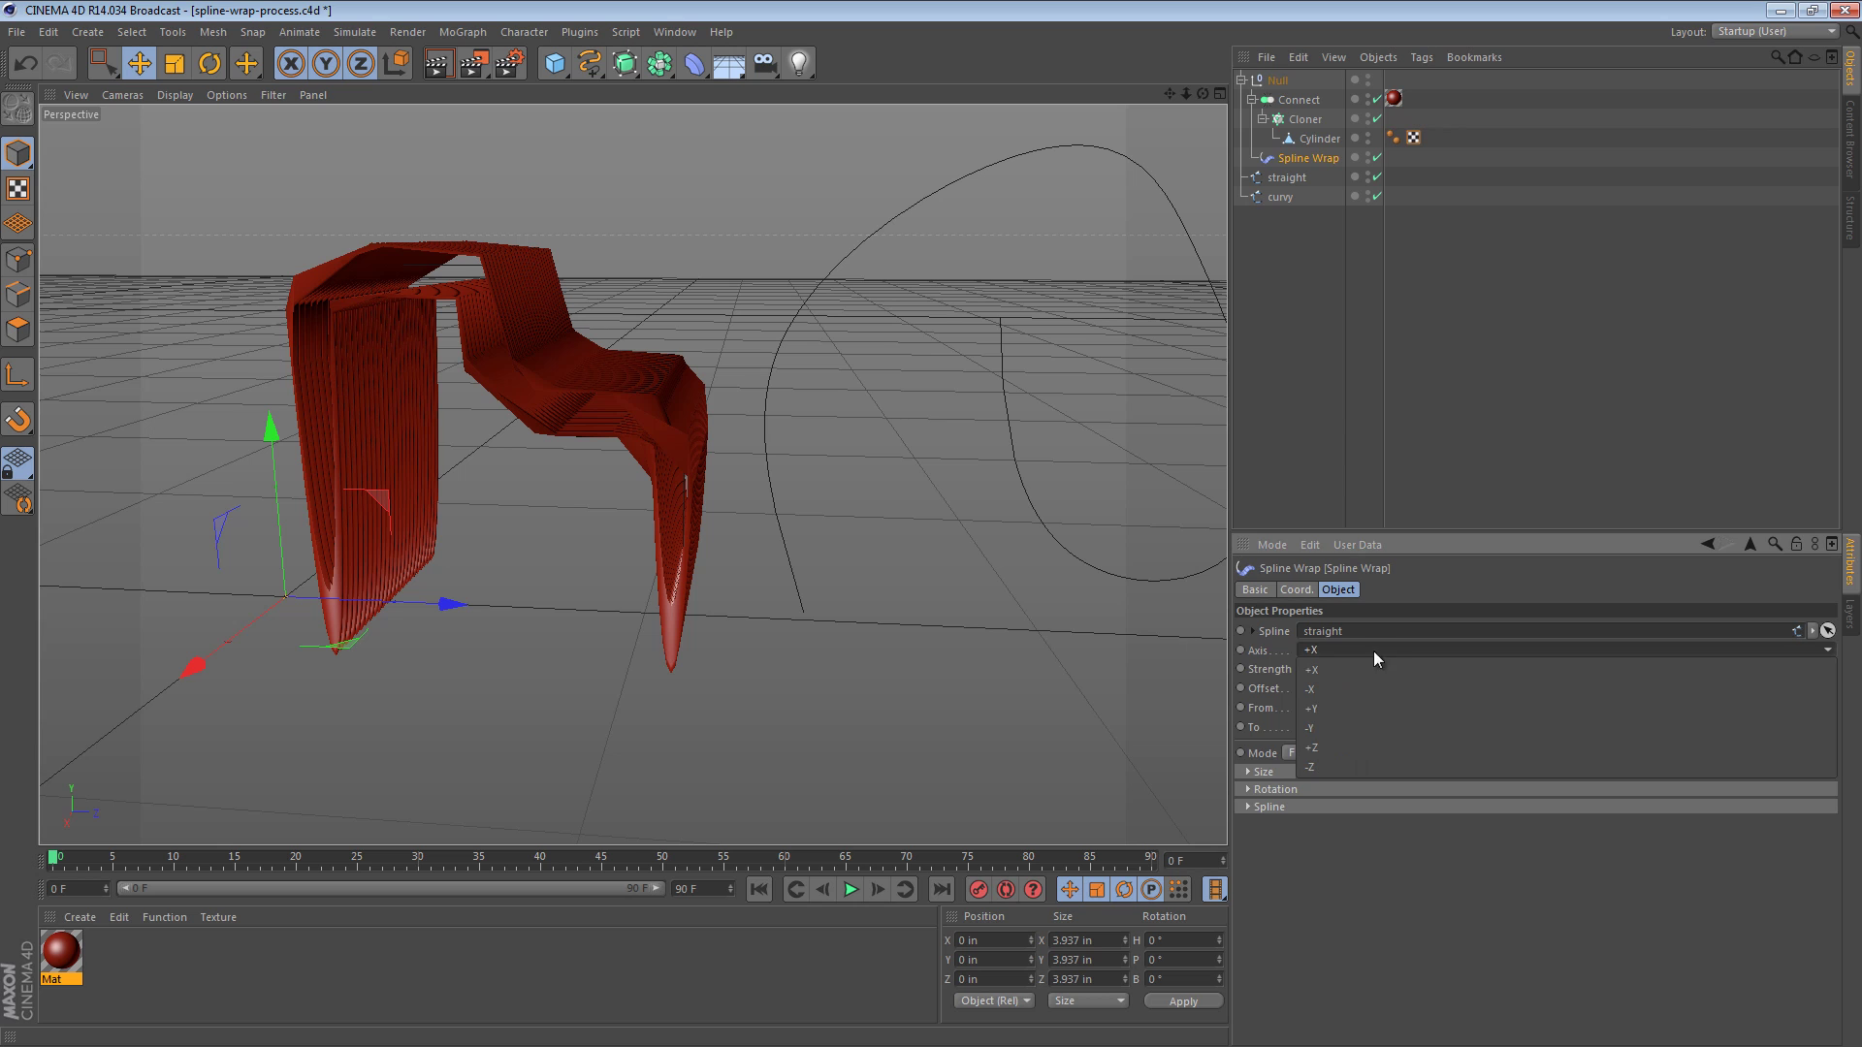
{"action": "left_click", "coordinate": [1324, 727]}
{"action": "left_click", "coordinate": [1115, 580]}
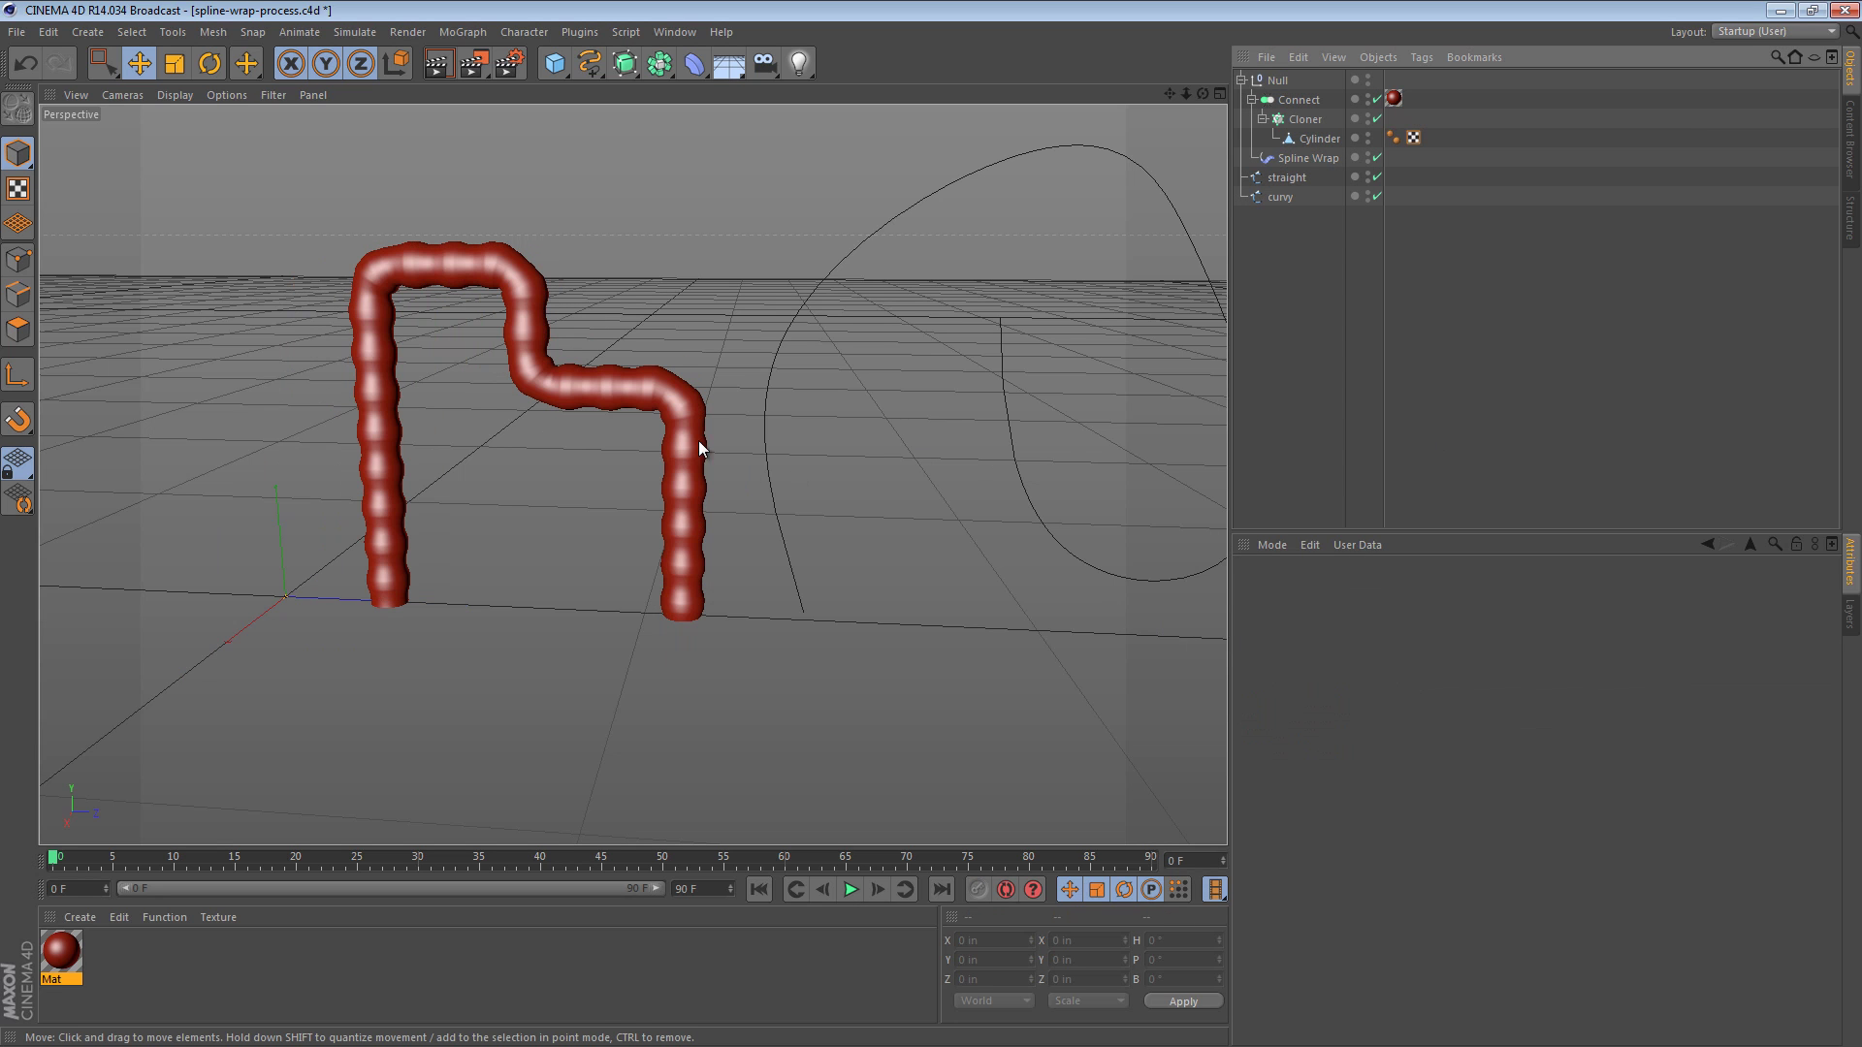
{"action": "left_click_drag", "start_coordinate": [678, 433], "coordinate": [679, 399], "text": "alt"}
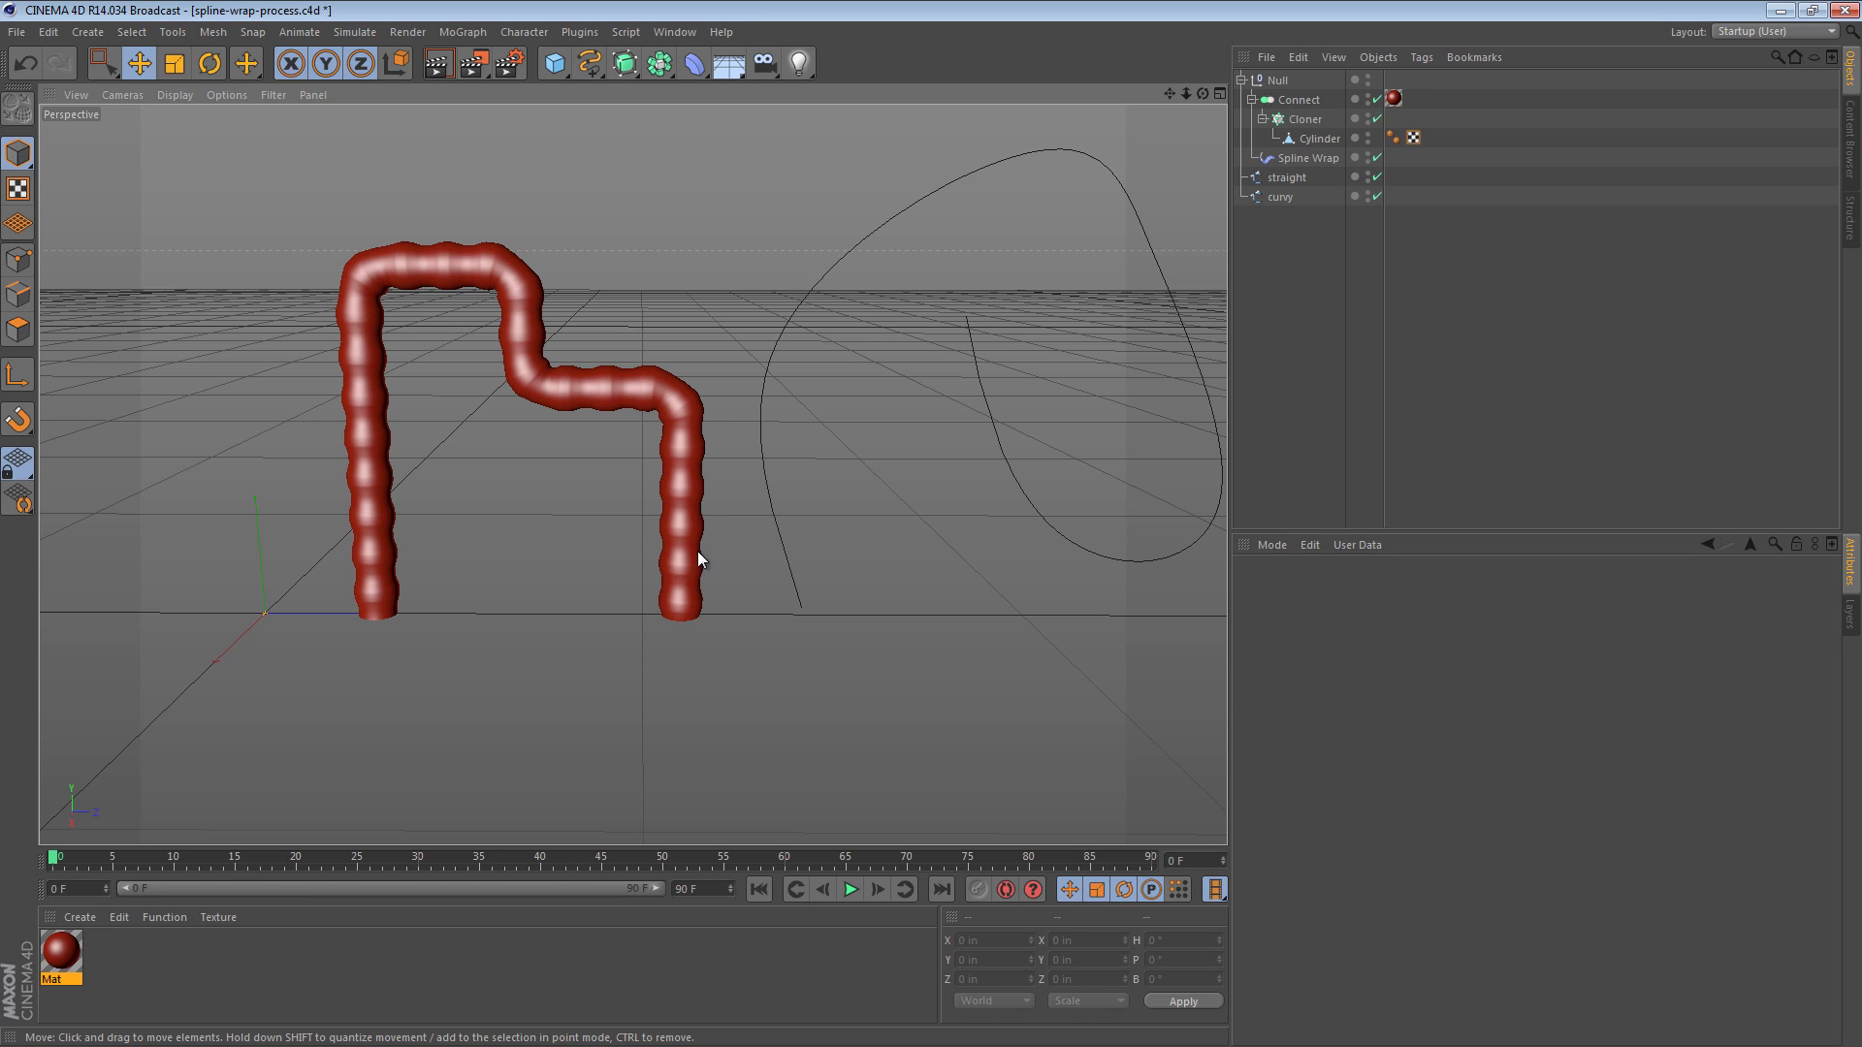
Set the Spline Wrap End Mode to Clamp.
{"action": "left_click", "coordinate": [1290, 119]}
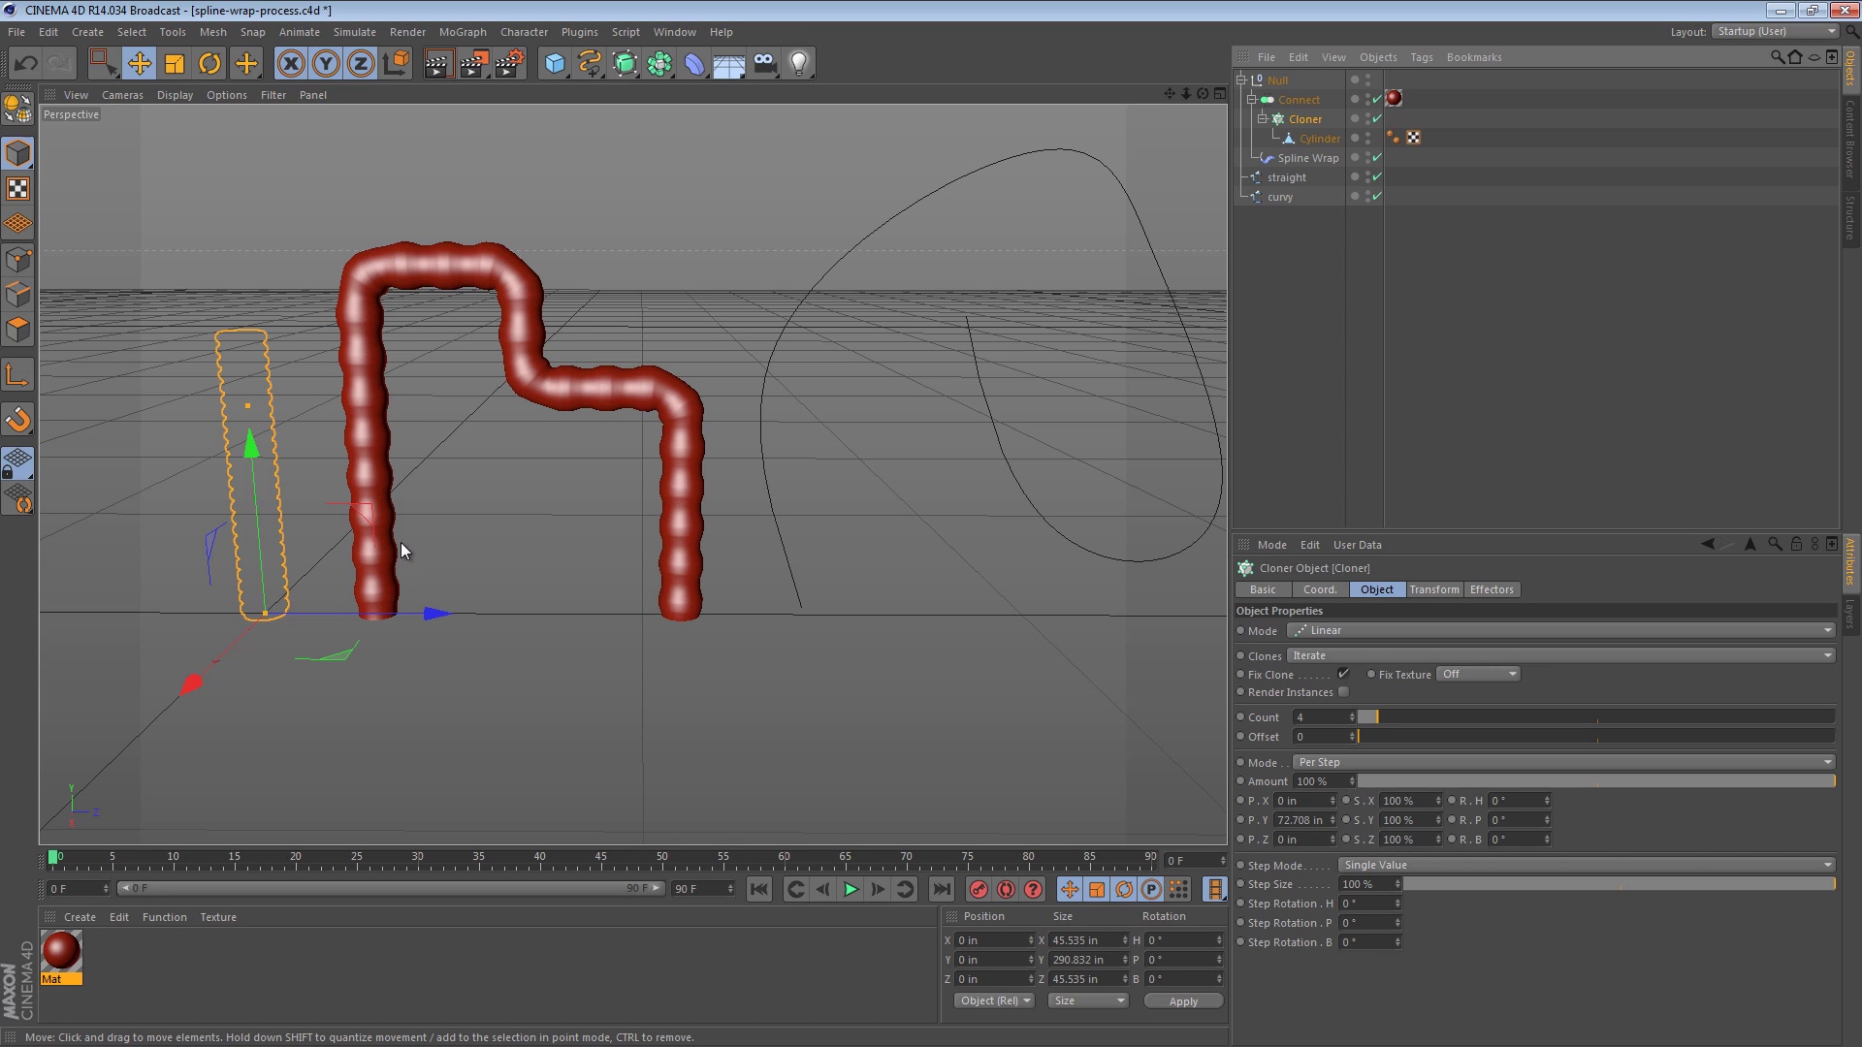
{"action": "left_click", "coordinate": [1307, 157]}
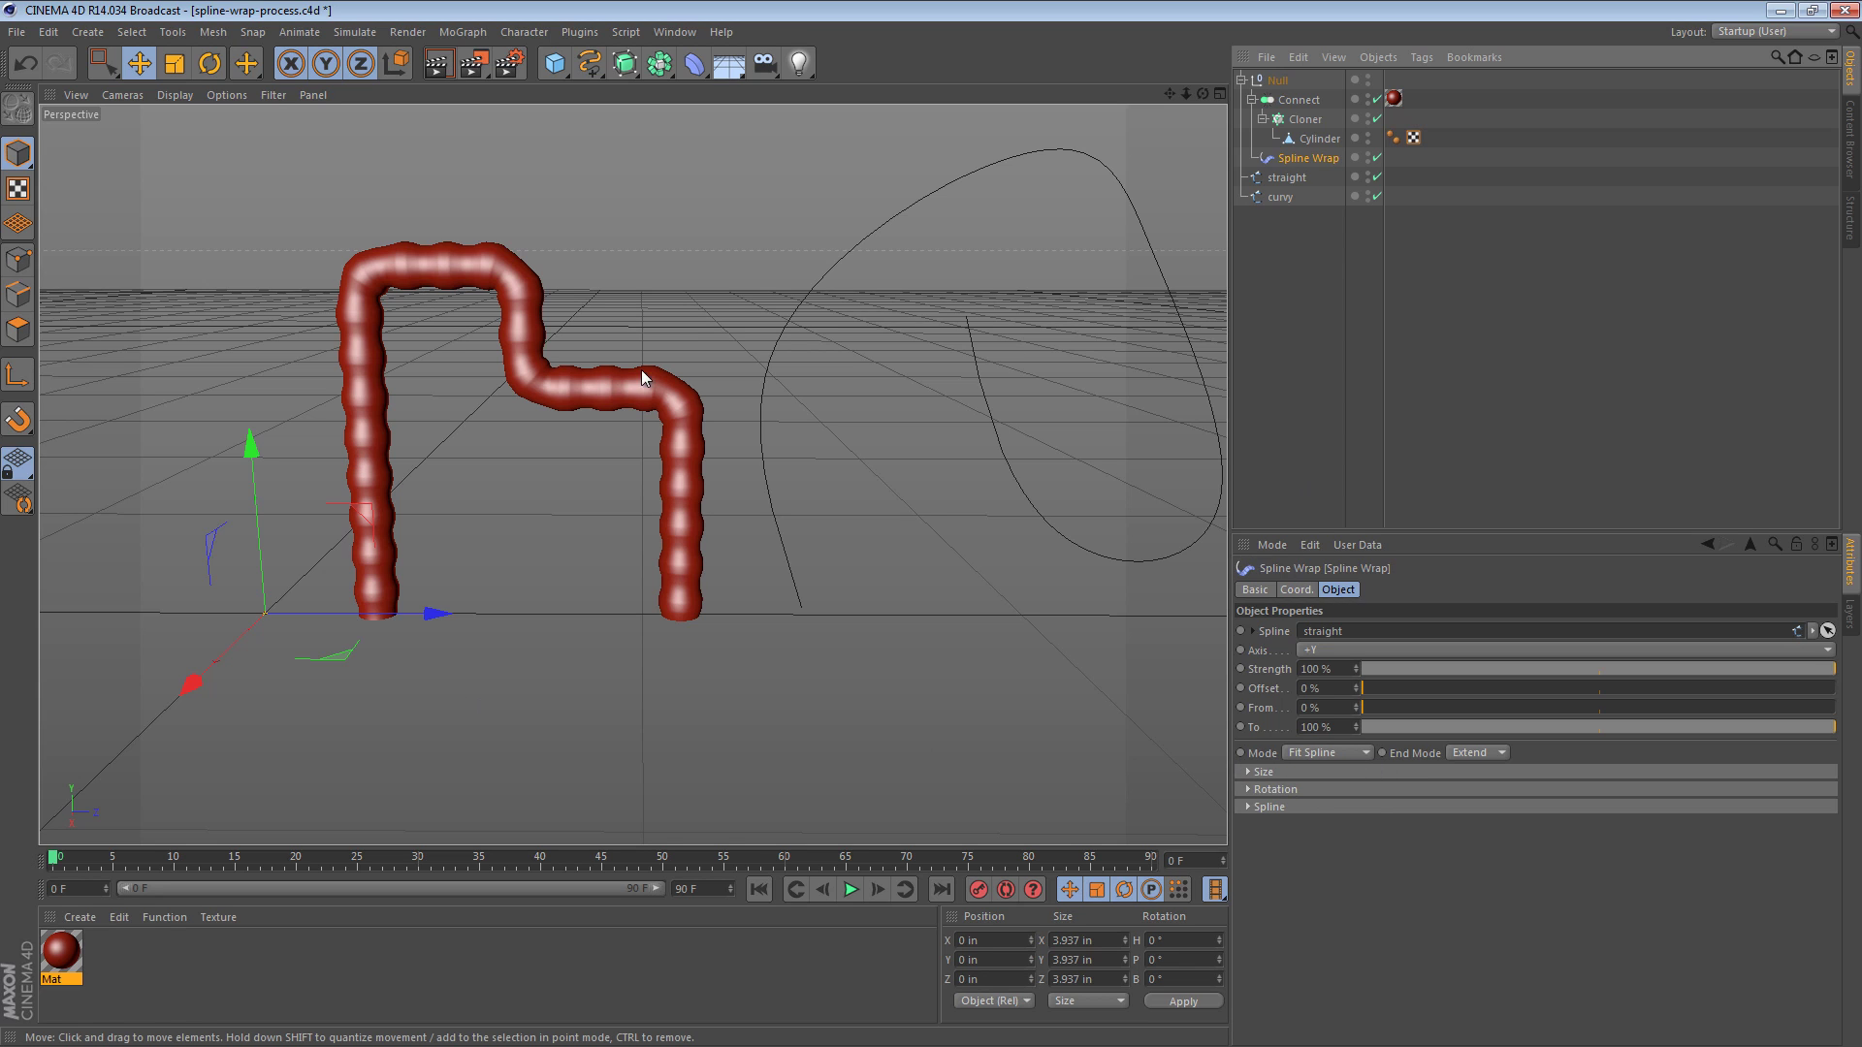
{"action": "left_click", "coordinate": [1478, 753]}
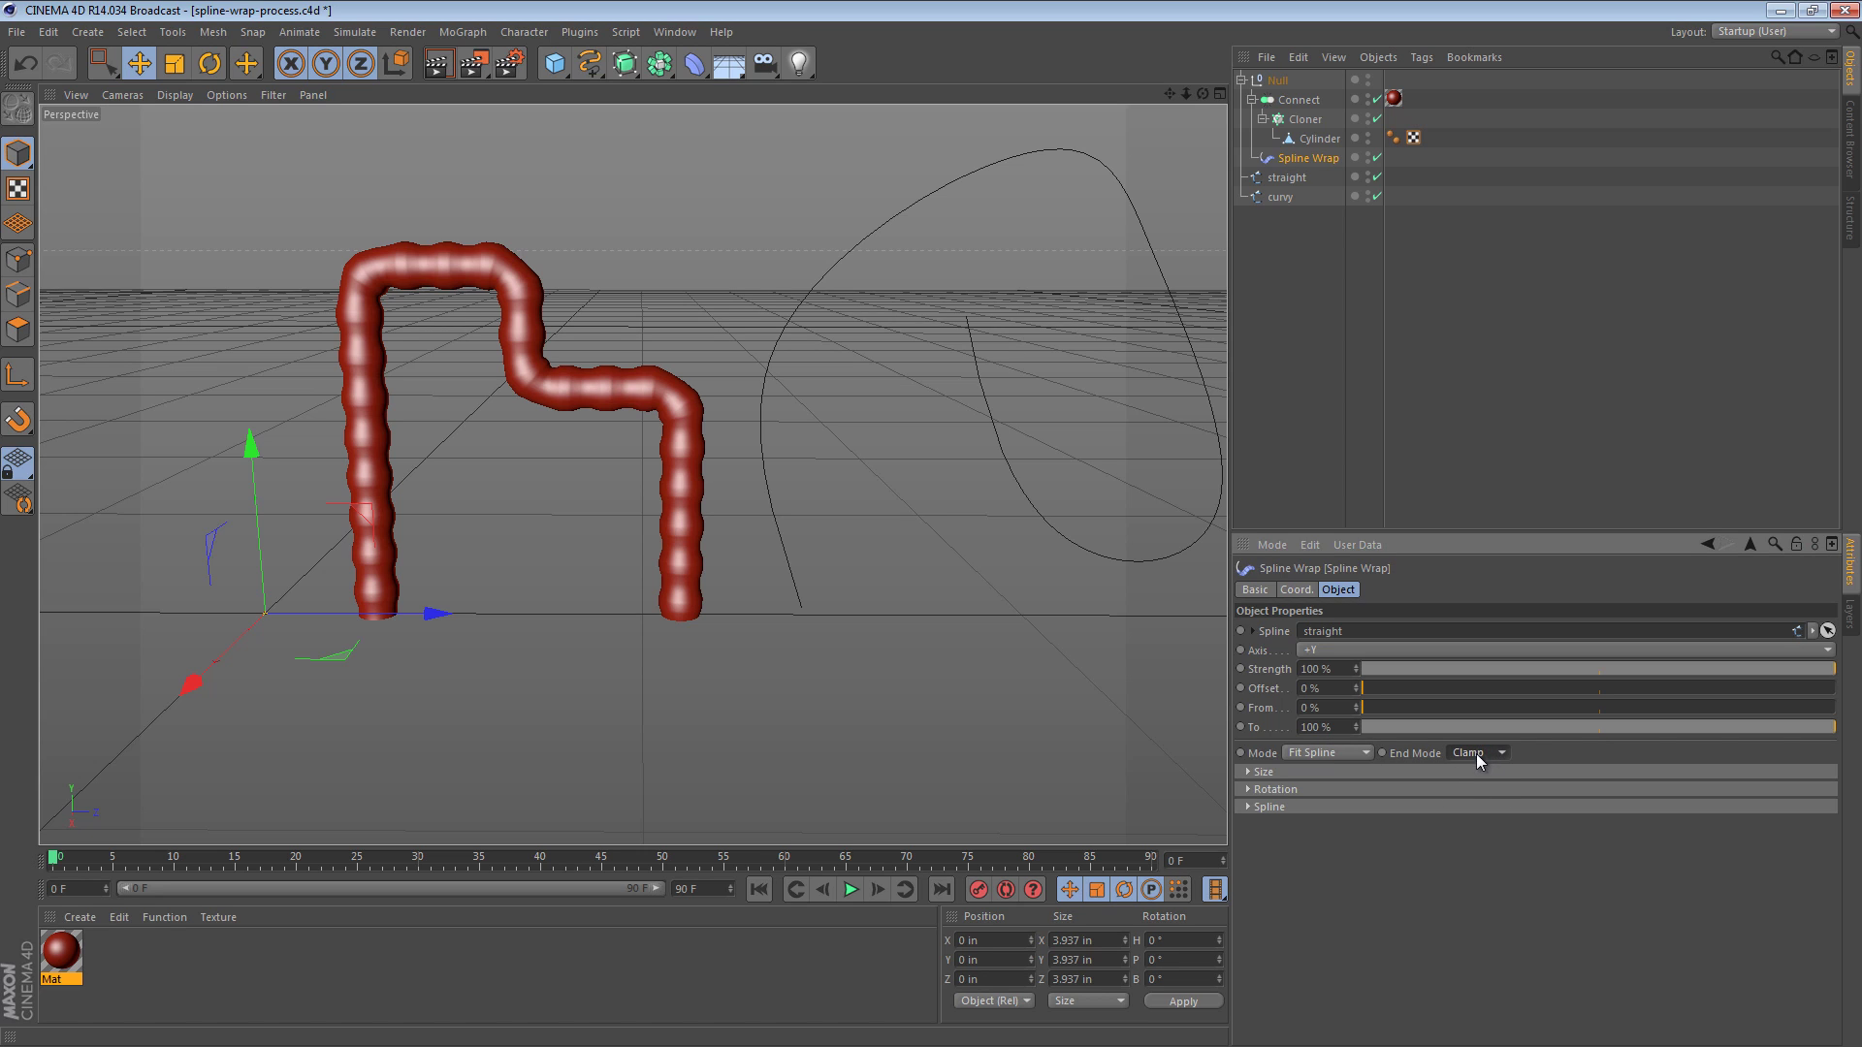
{"action": "left_click", "coordinate": [1476, 753]}
Raise the Cloner count to 12, then to 20, for finer ribs.
{"action": "left_click", "coordinate": [1306, 120]}
{"action": "left_click", "coordinate": [1315, 715]}
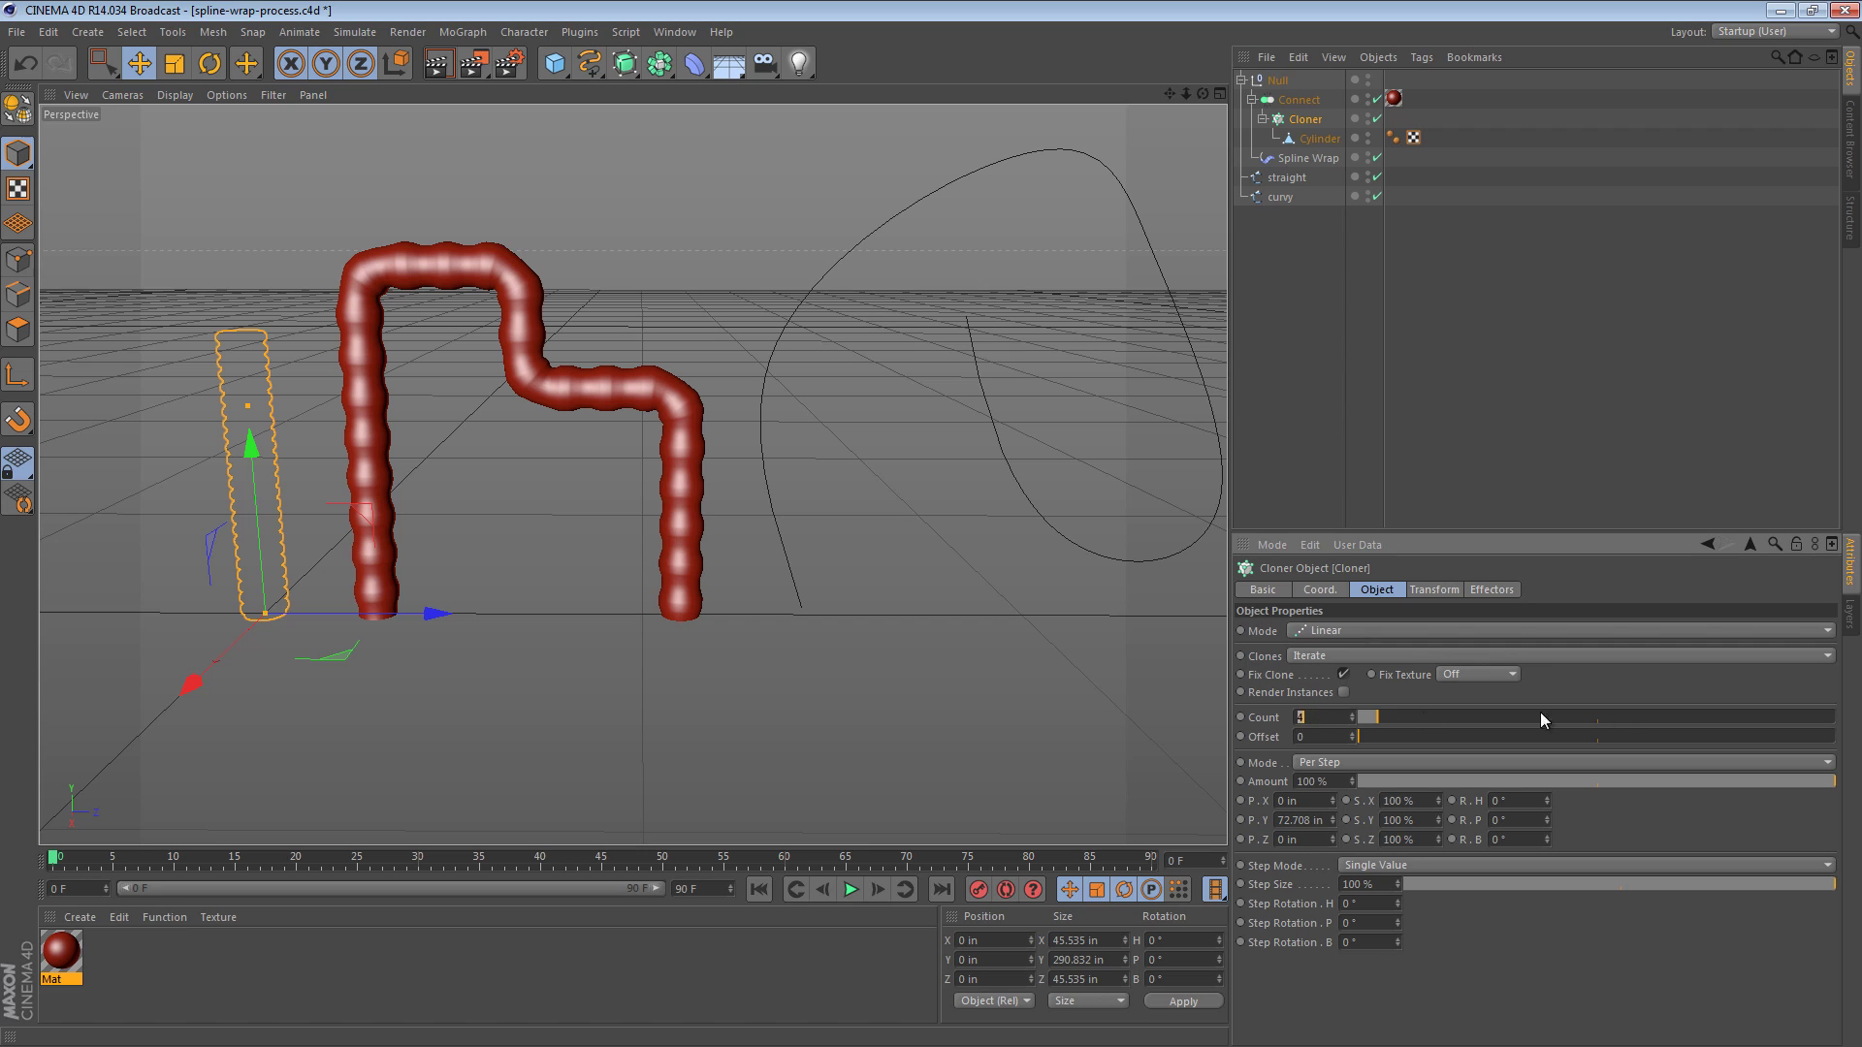
{"action": "type", "text": "12"}
{"action": "key", "text": "Return"}
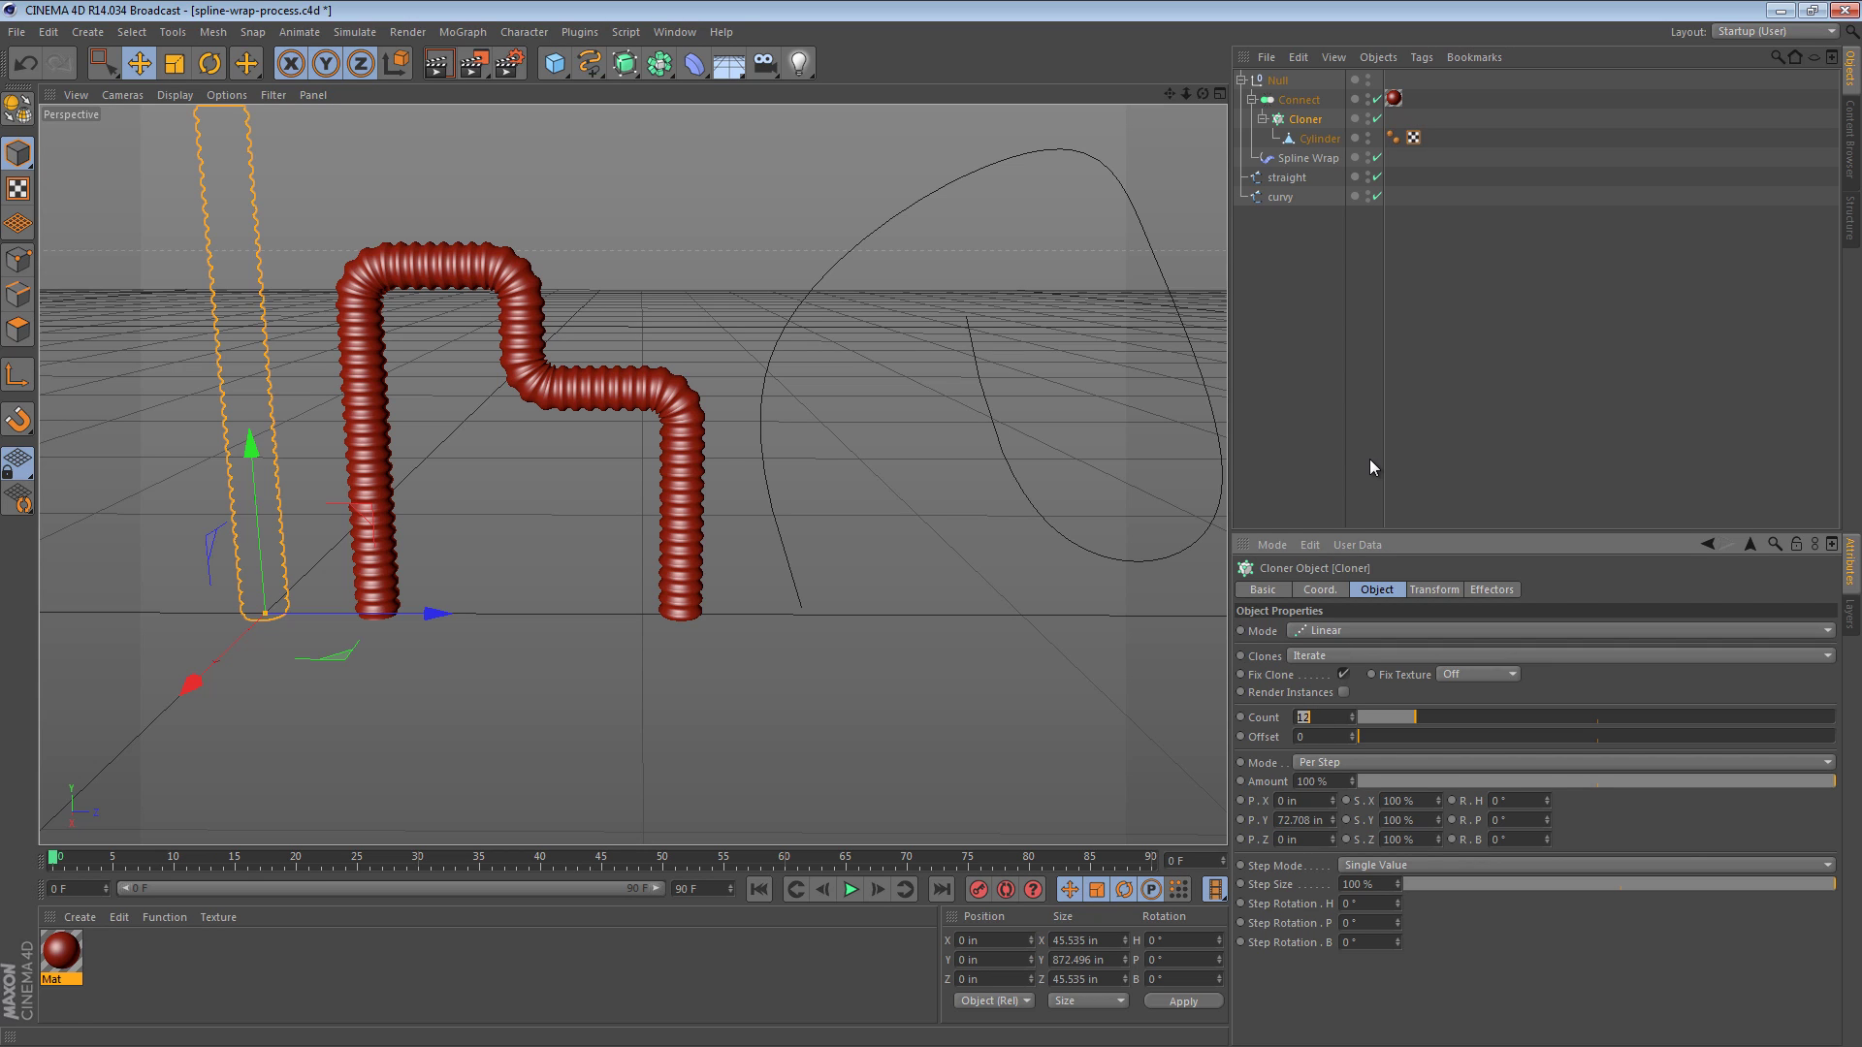
{"action": "type", "text": "20"}
{"action": "key", "text": "Return"}
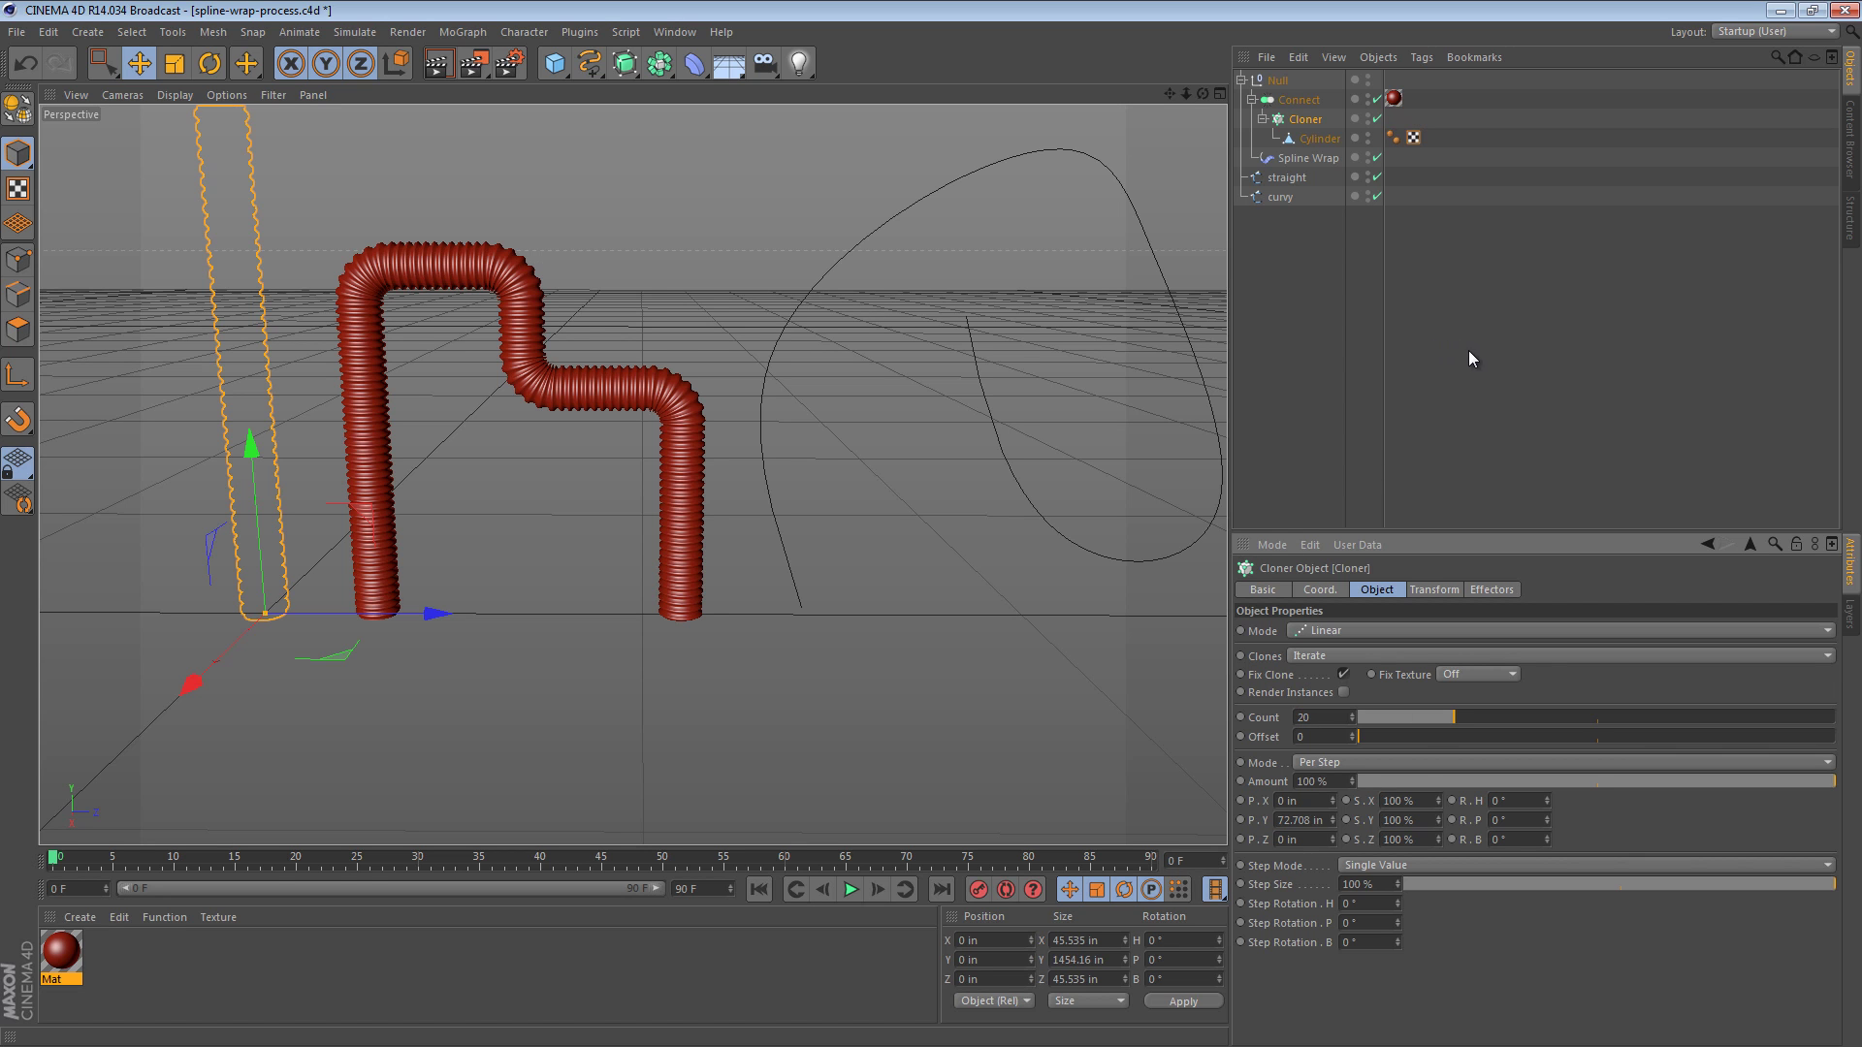
{"action": "left_click", "coordinate": [1470, 355]}
{"action": "scroll", "coordinate": [723, 398], "scroll_direction": "up", "scroll_amount": 8}
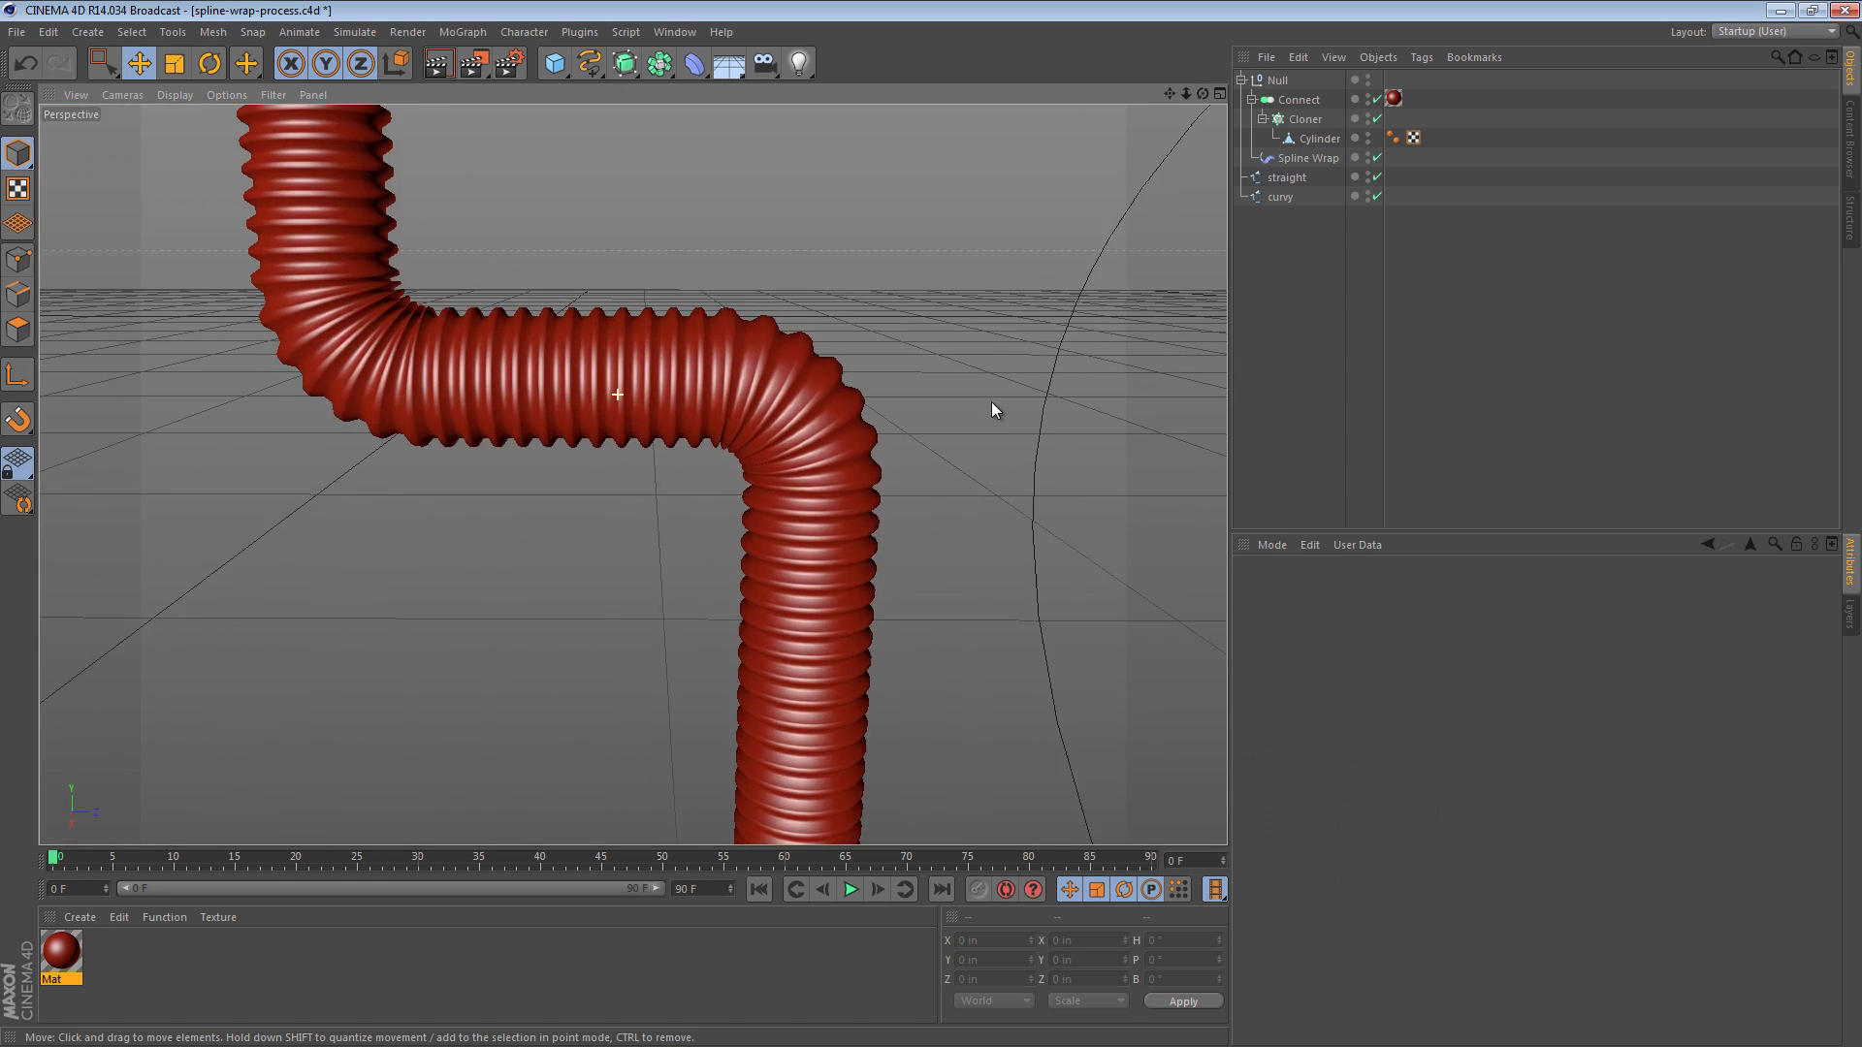
{"action": "left_click_drag", "start_coordinate": [999, 427], "coordinate": [898, 454], "text": "alt"}
{"action": "scroll", "coordinate": [898, 454], "scroll_direction": "down", "scroll_amount": 8}
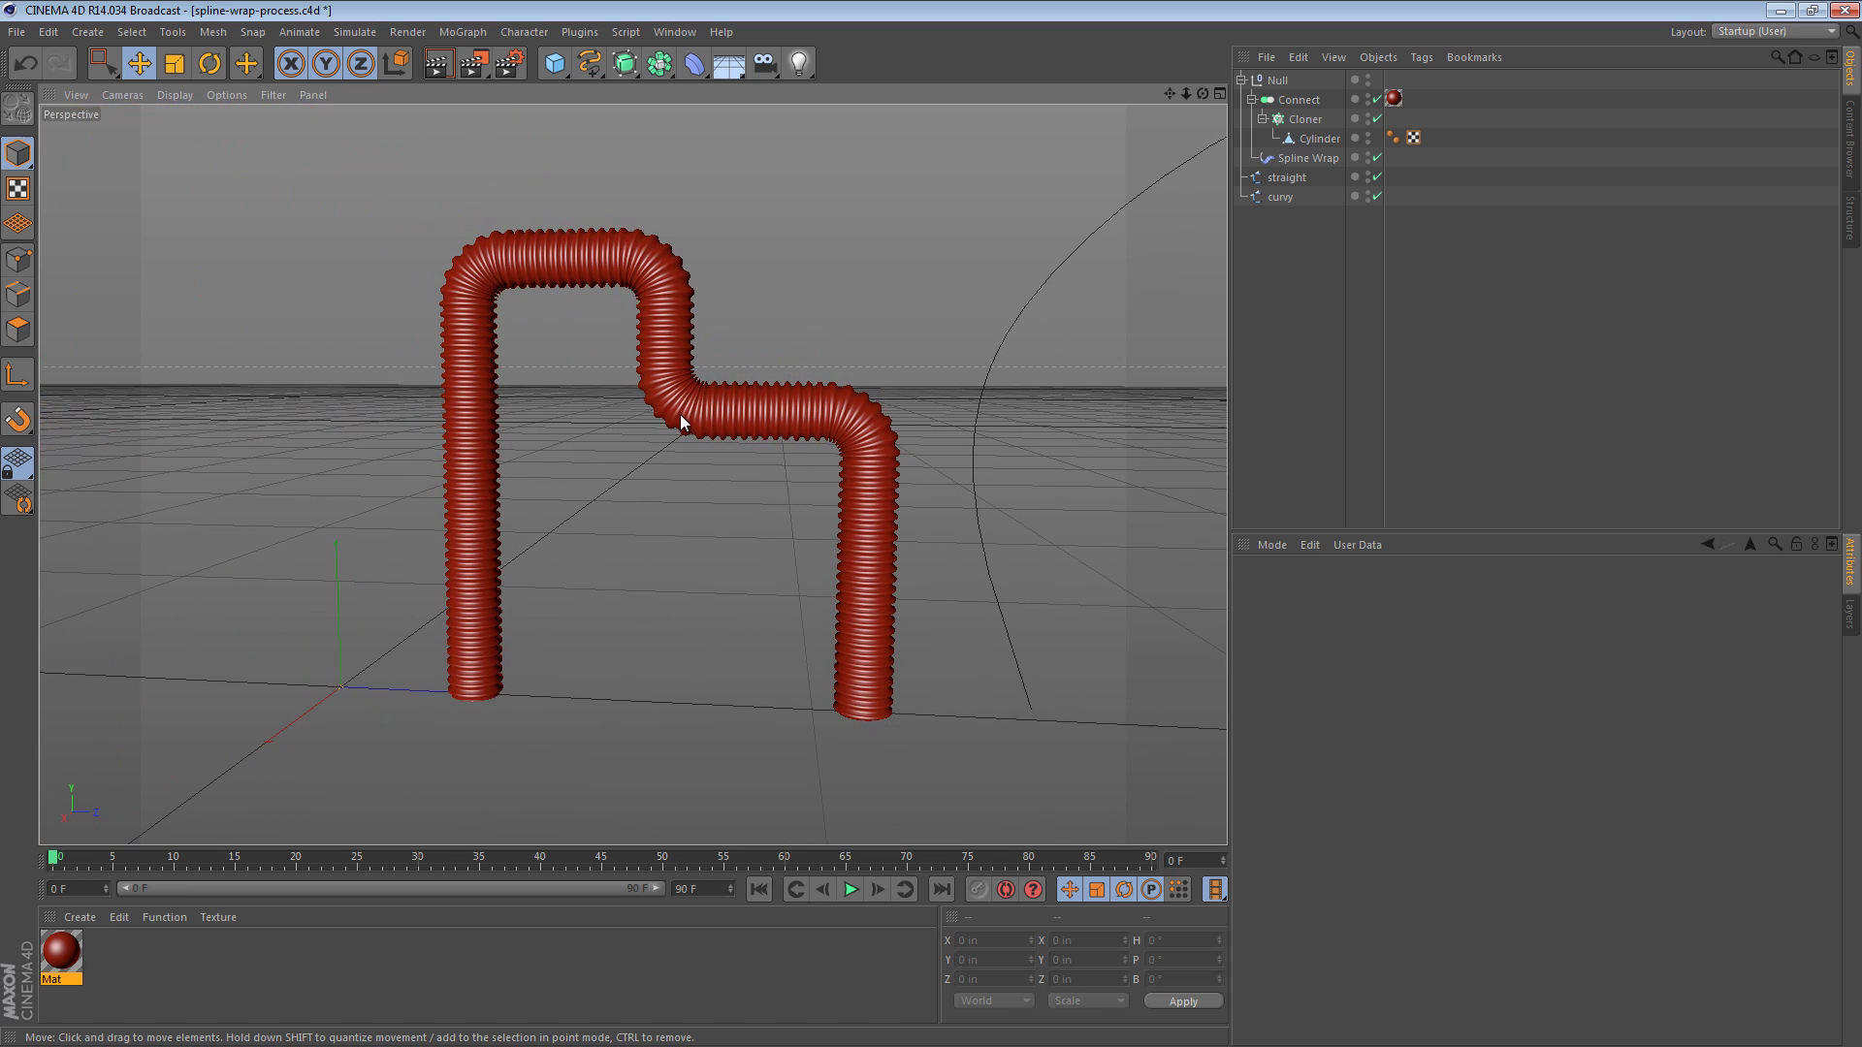
Swap the Spline Wrap path to the 'curvy' spline, bending the hose into a looping curve.
{"action": "left_click_drag", "start_coordinate": [687, 393], "coordinate": [466, 411], "text": "alt"}
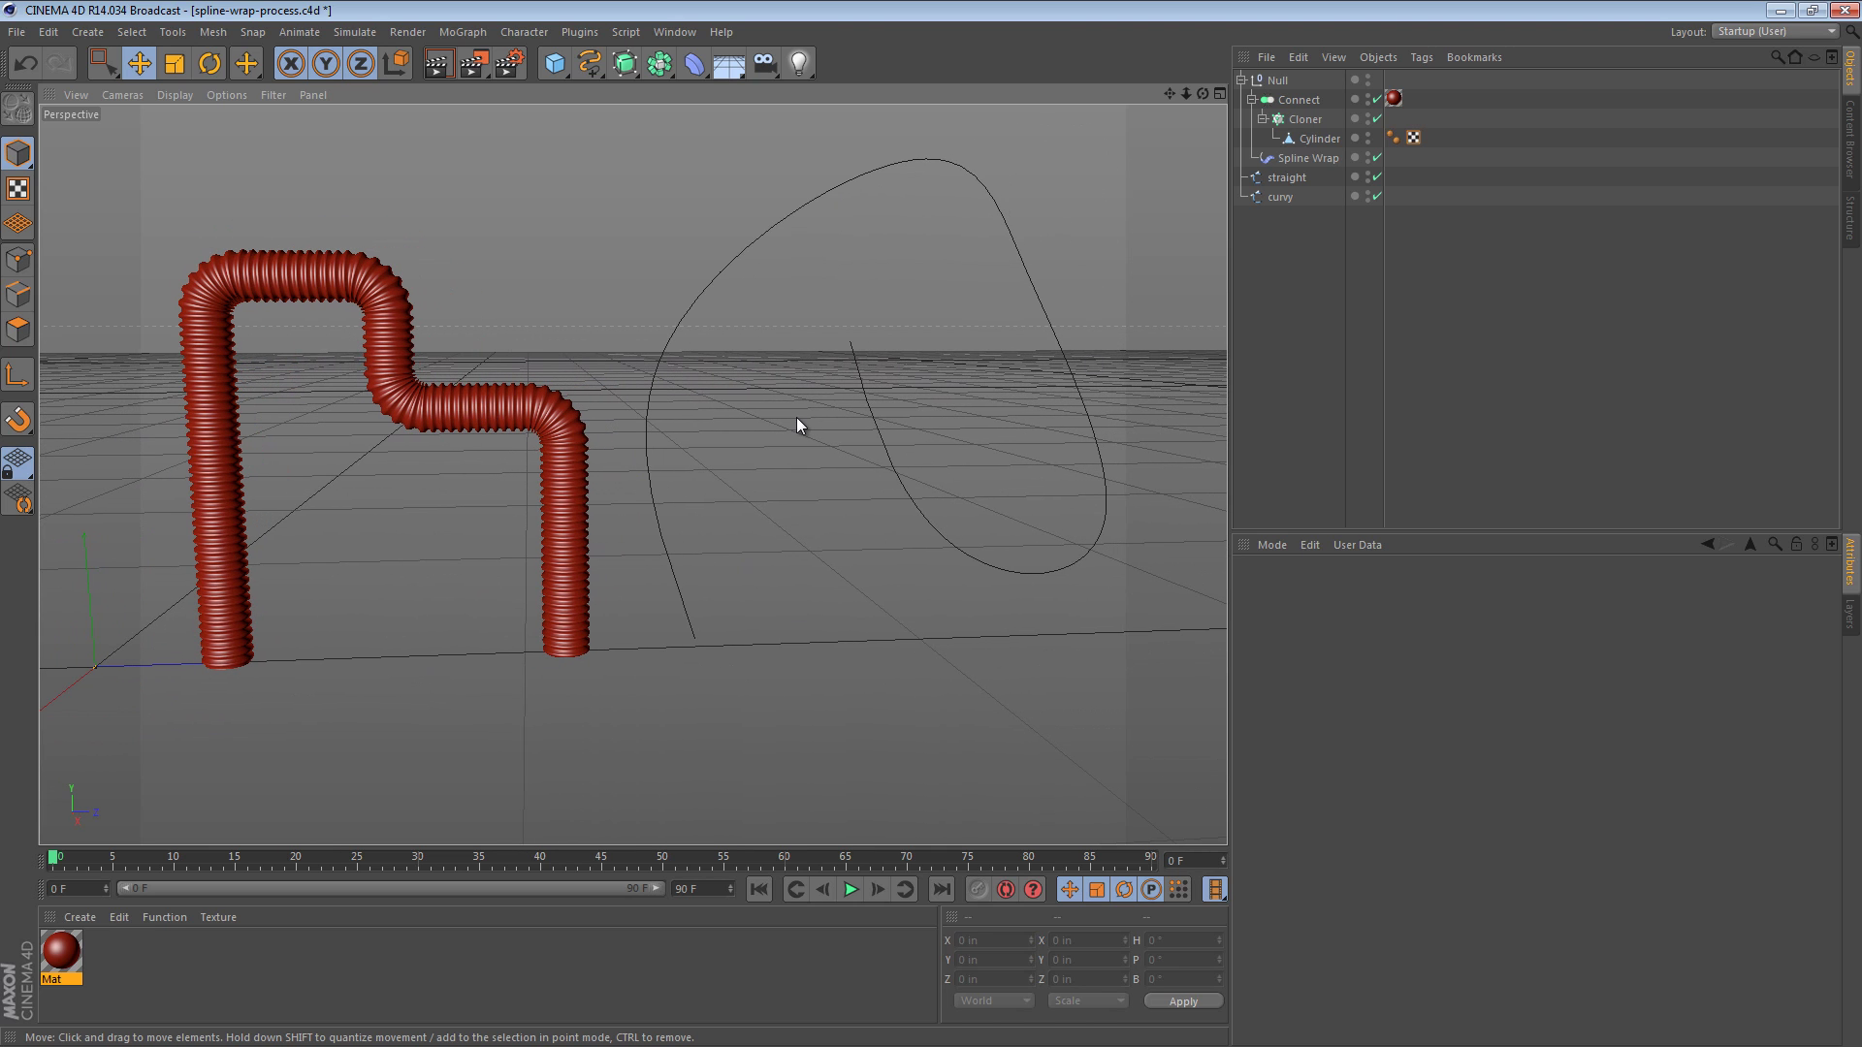
{"action": "left_click", "coordinate": [1309, 159]}
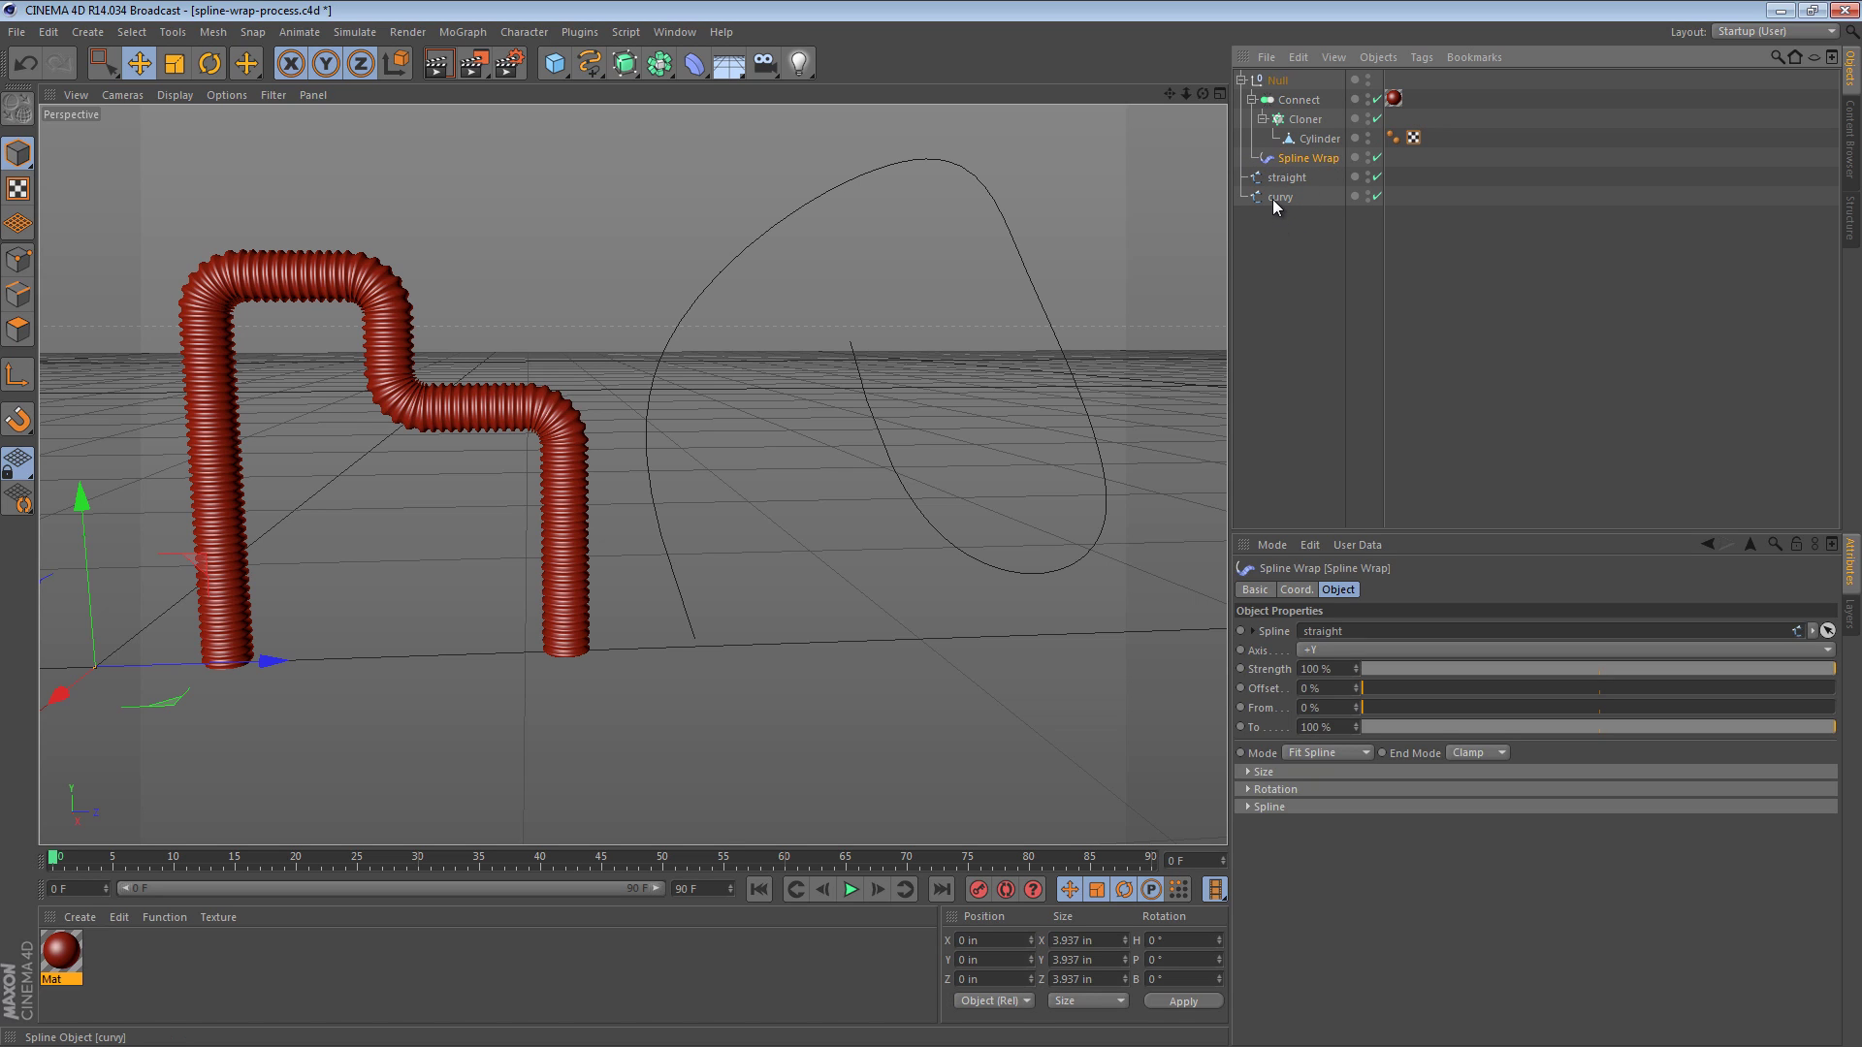
{"action": "left_click_drag", "start_coordinate": [1272, 200], "coordinate": [1354, 630]}
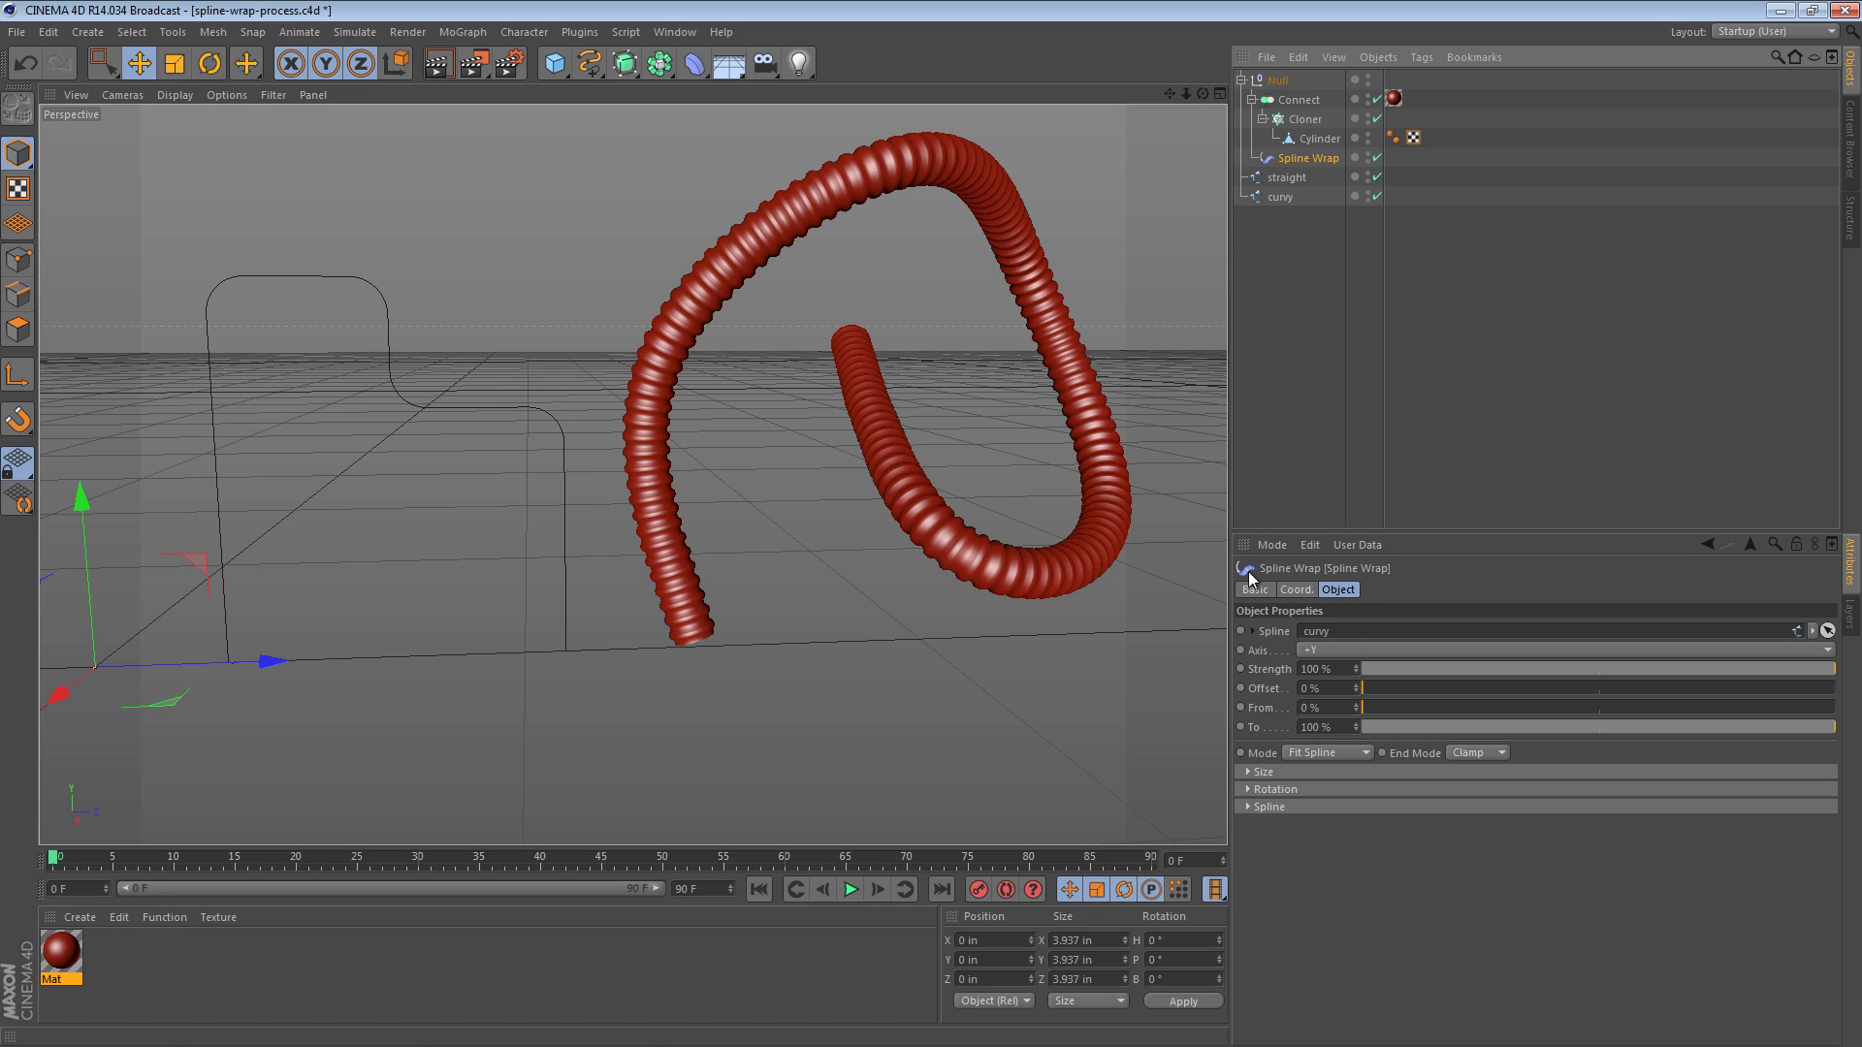
{"action": "left_click_drag", "start_coordinate": [841, 172], "coordinate": [929, 570], "text": "alt"}
{"action": "scroll", "coordinate": [934, 562], "scroll_direction": "up", "scroll_amount": 5}
{"action": "left_click_drag", "start_coordinate": [869, 169], "coordinate": [883, 219], "text": "alt"}
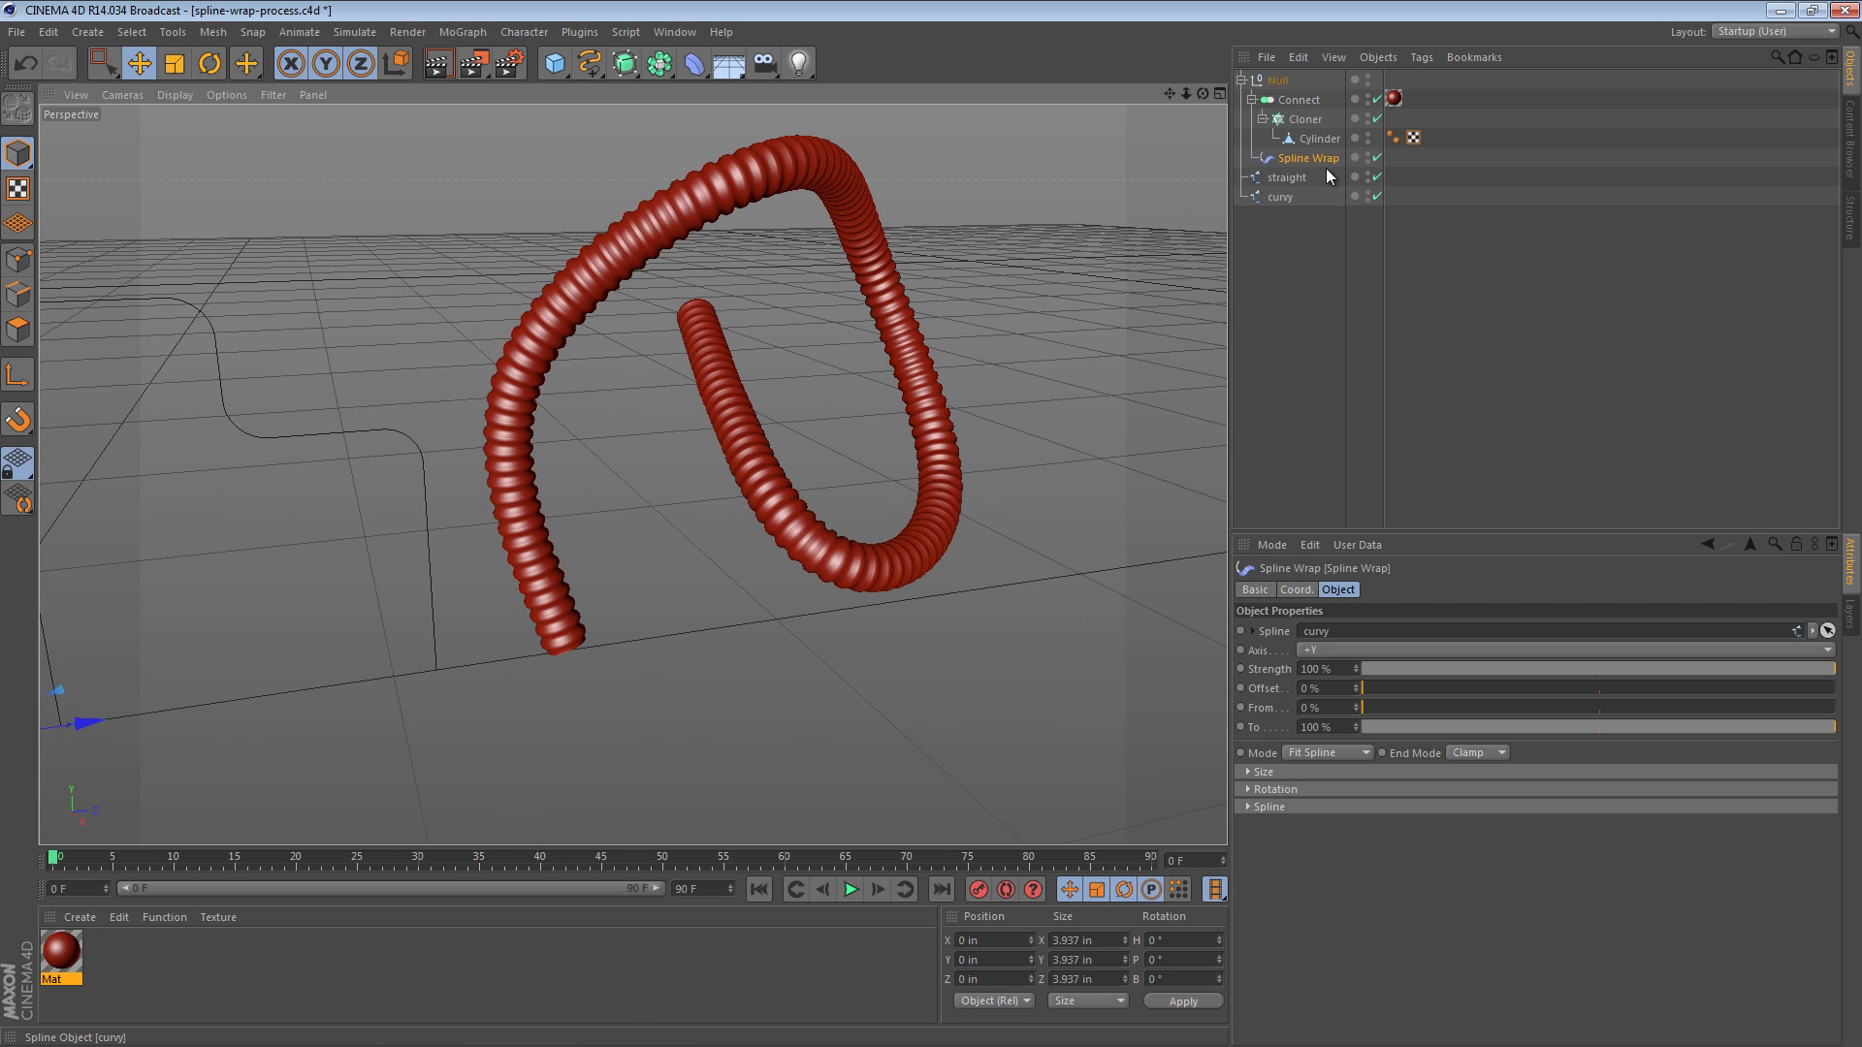
Change the Cloner count to 40 and orbit around the curvy tube to inspect the denser ribs.
{"action": "left_click", "coordinate": [1305, 119]}
{"action": "double_click", "coordinate": [1326, 716]}
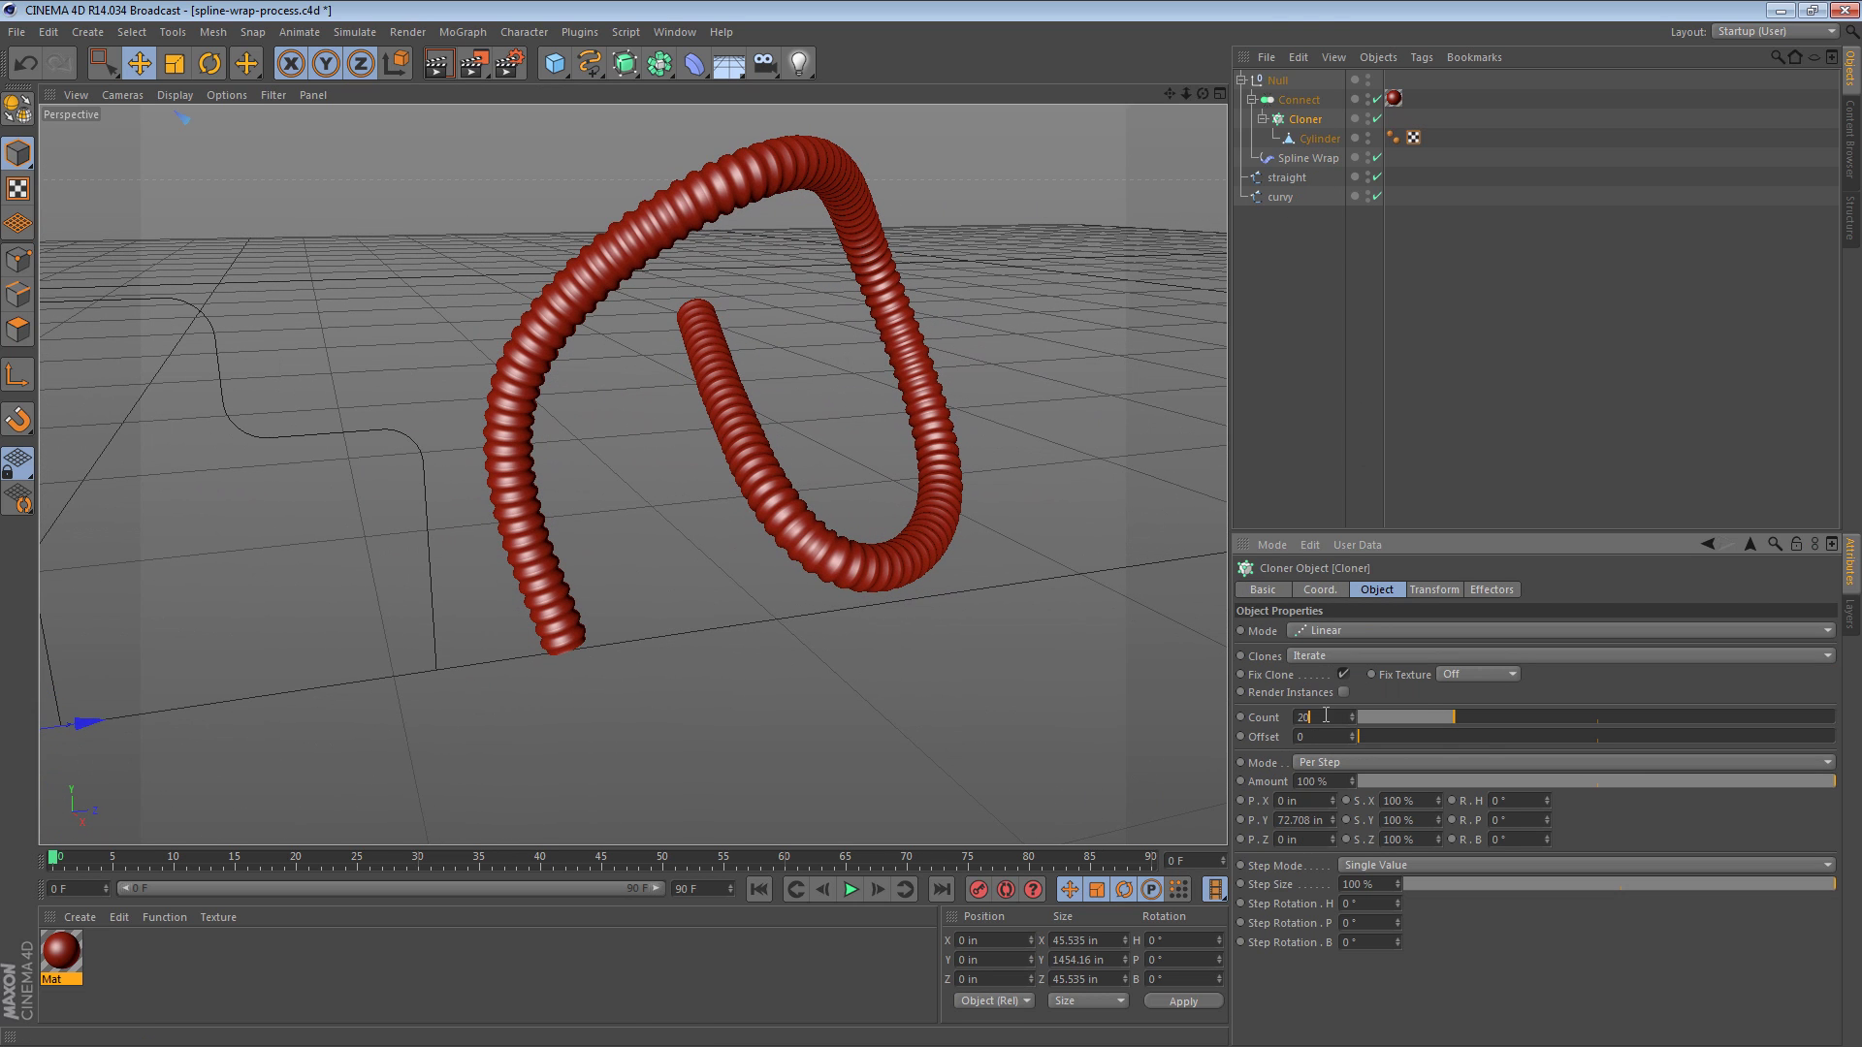
{"action": "type", "text": "40"}
{"action": "key", "text": "Return"}
{"action": "left_click", "coordinate": [813, 337]}
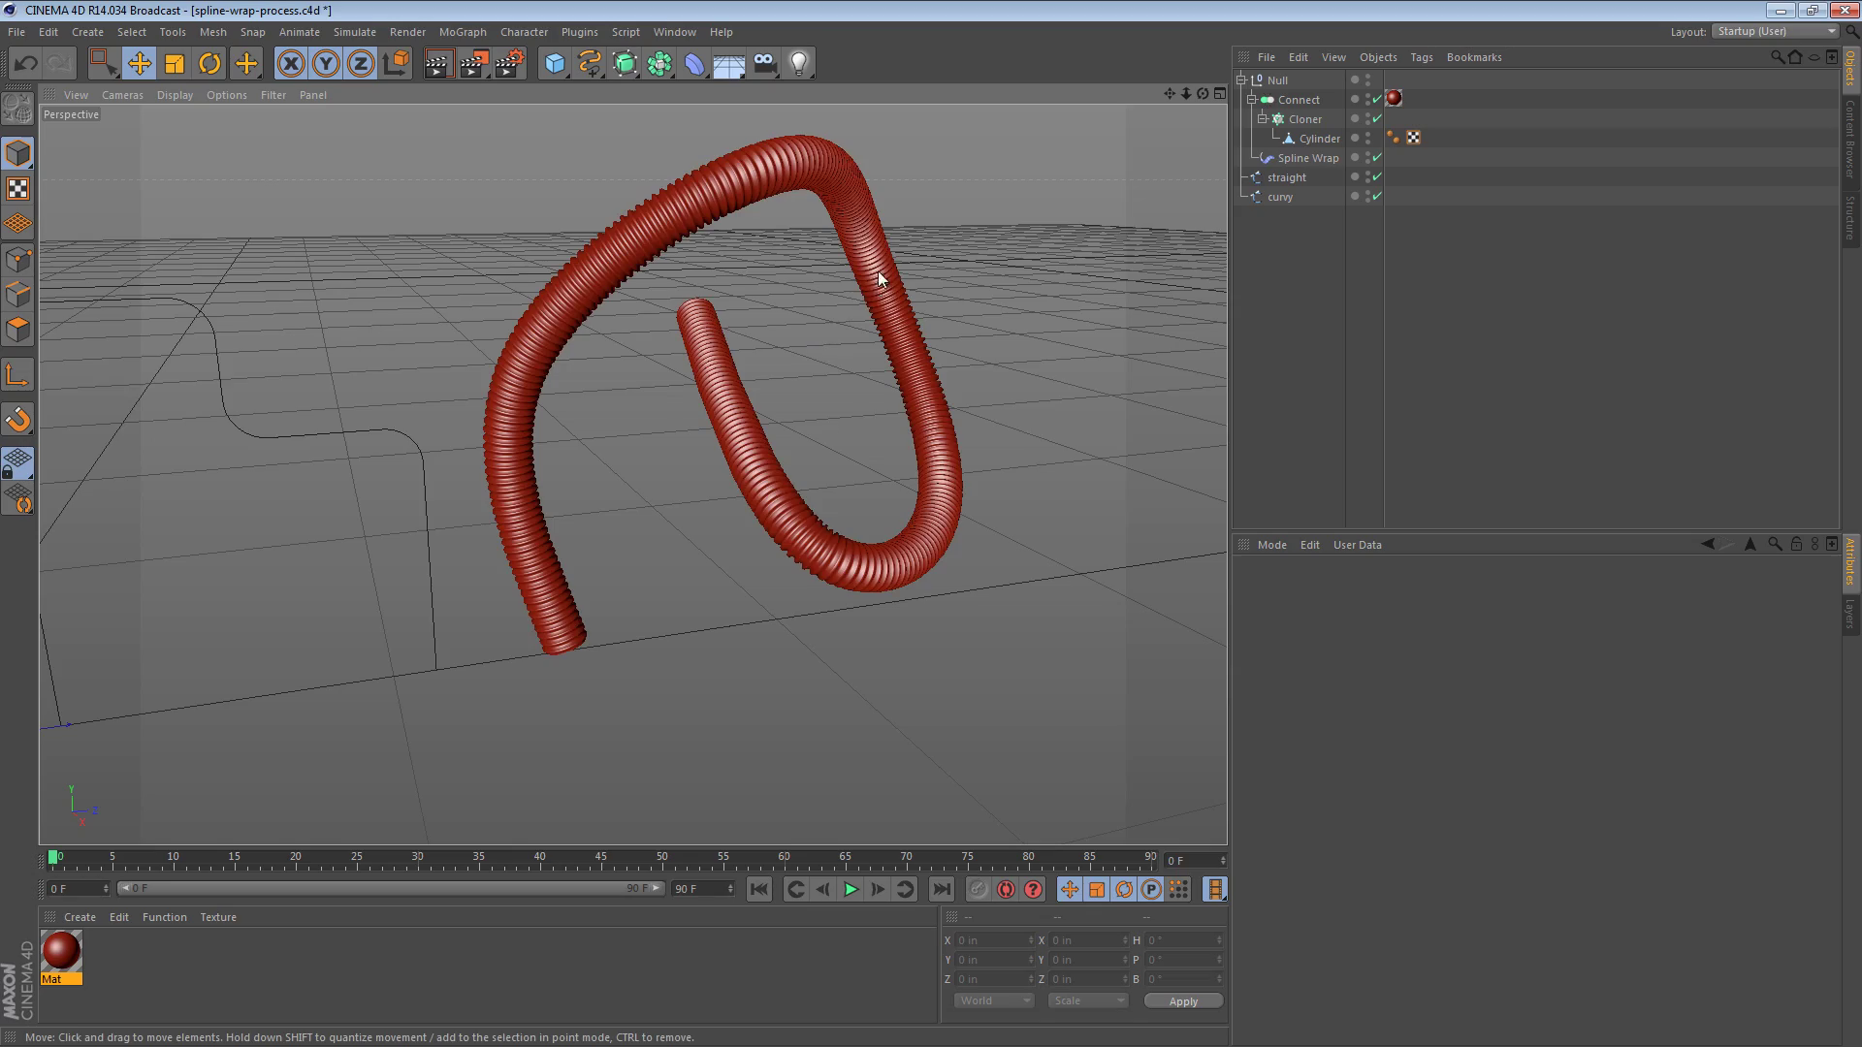
{"action": "left_click_drag", "start_coordinate": [846, 264], "coordinate": [707, 357], "text": "alt"}
{"action": "scroll", "coordinate": [822, 314], "scroll_direction": "up", "scroll_amount": 3}
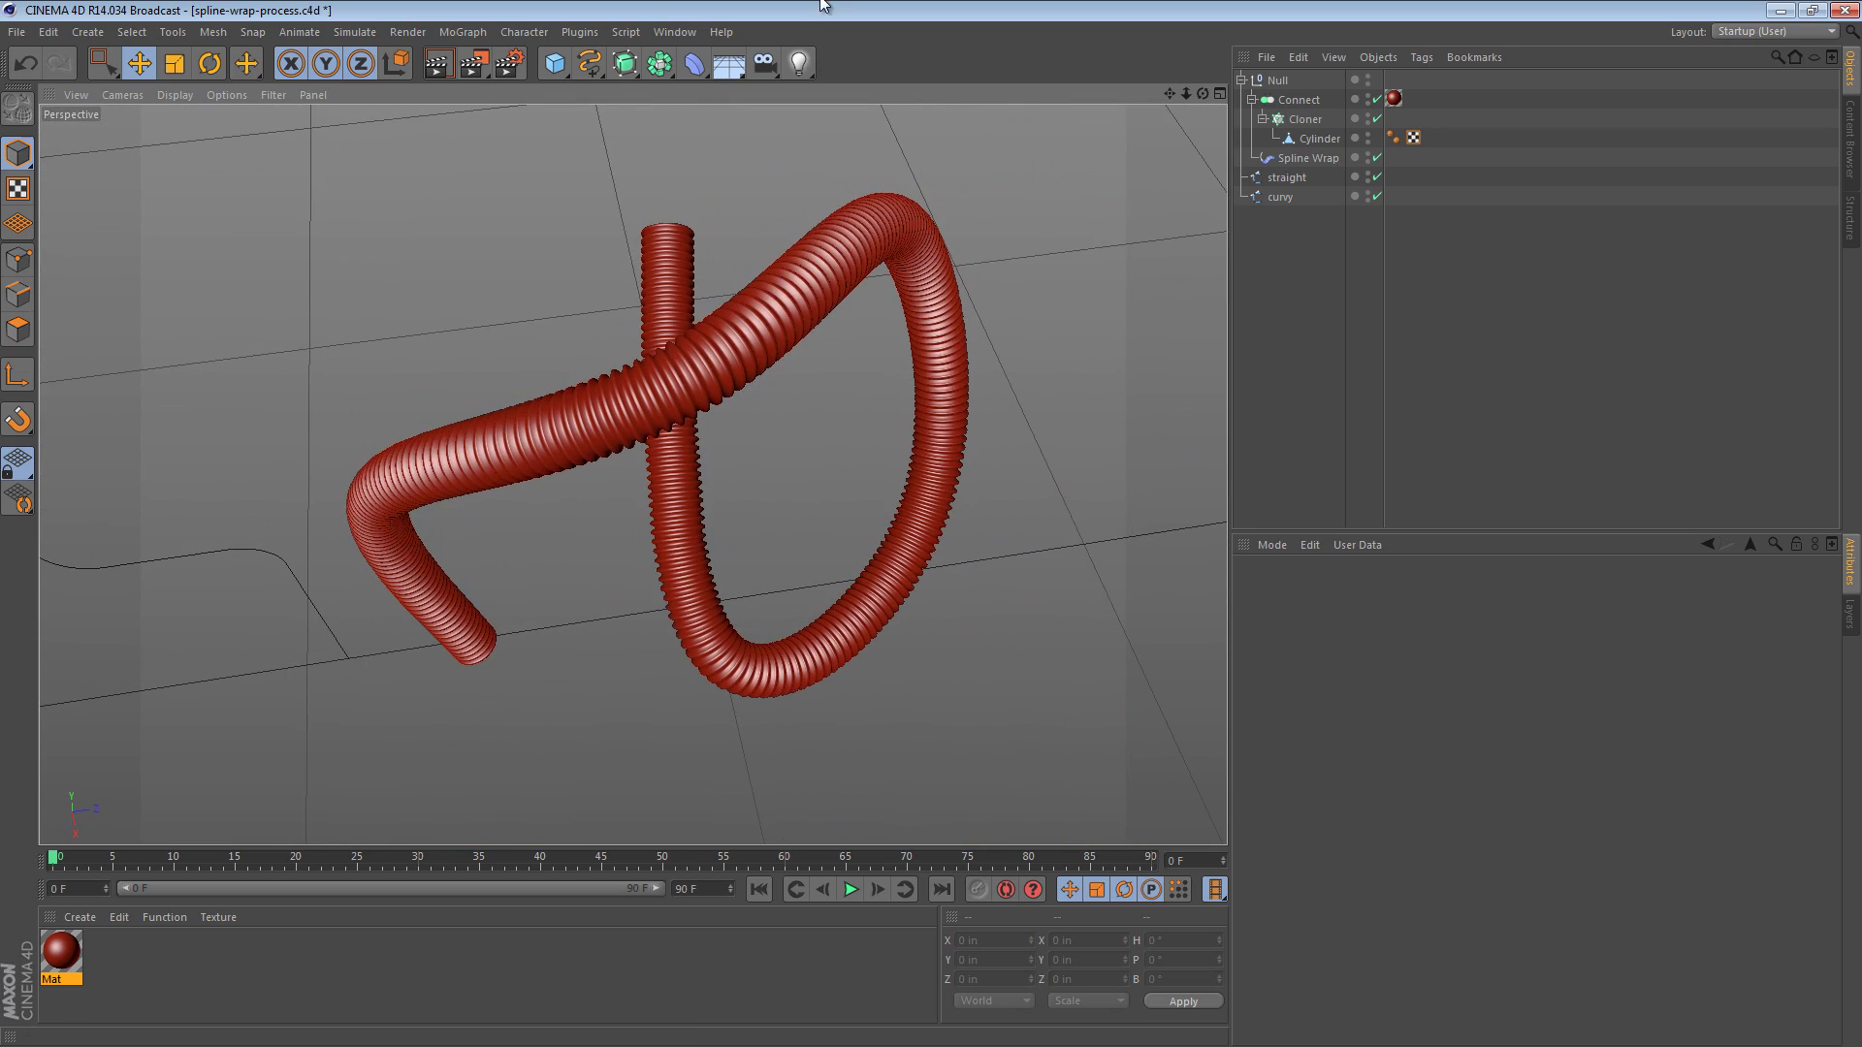